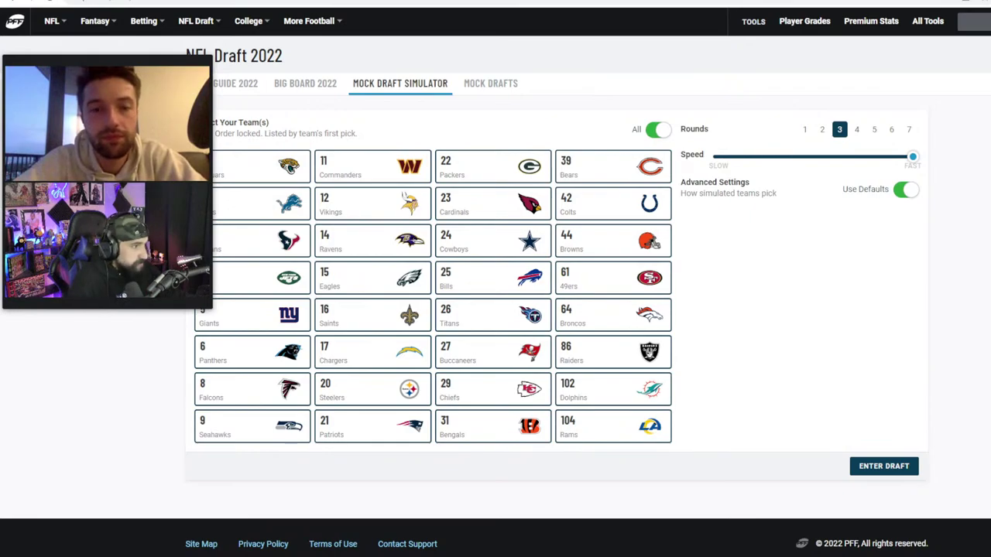
# - Set the mock draft to 2 rounds, enter it and start the draft without making any pre-draft trades
pyautogui.click(822, 133)
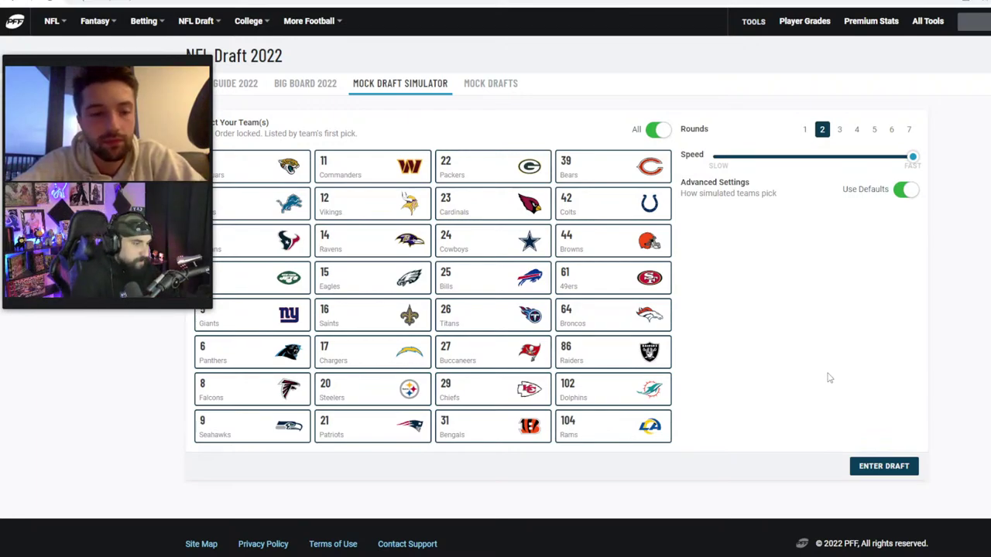
pyautogui.click(883, 466)
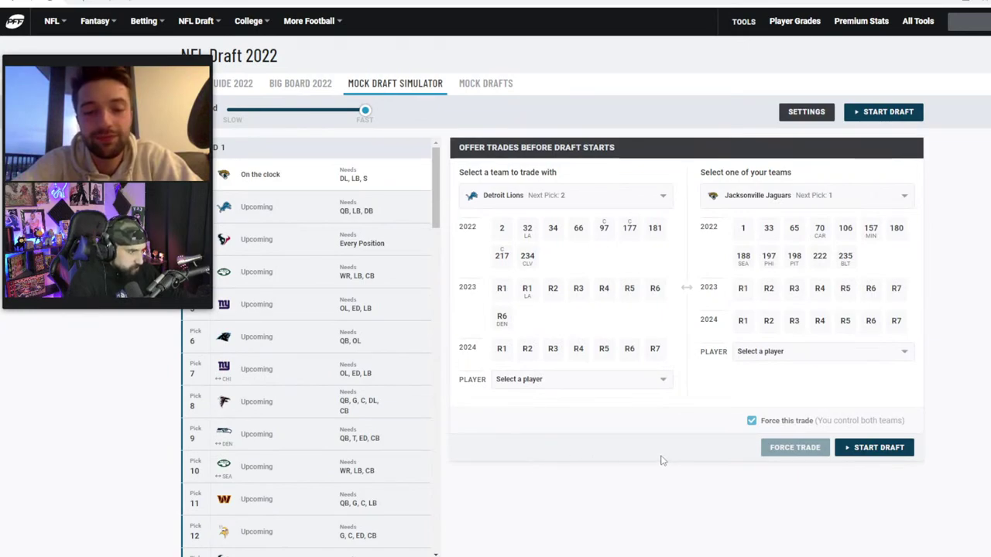
pyautogui.moveTo(144, 290)
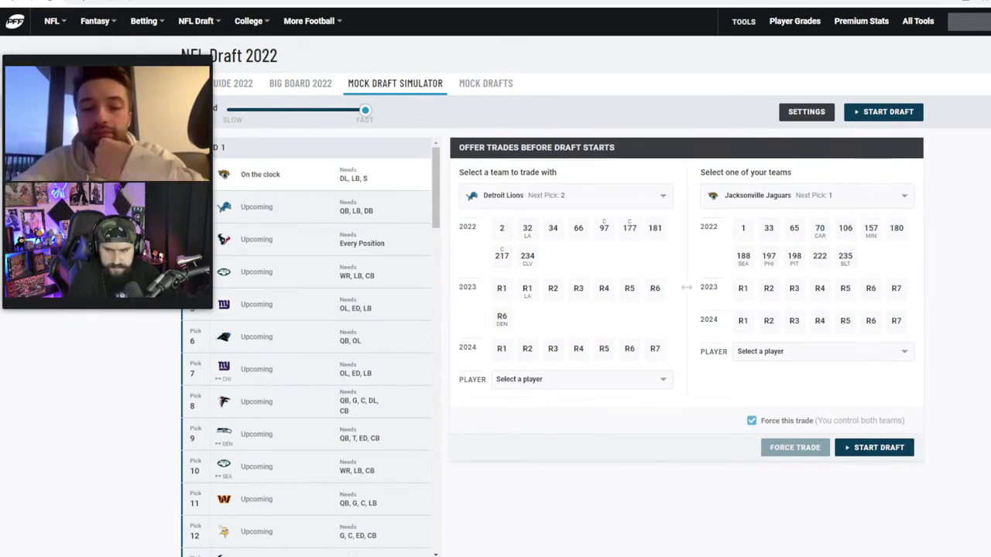
pyautogui.click(871, 451)
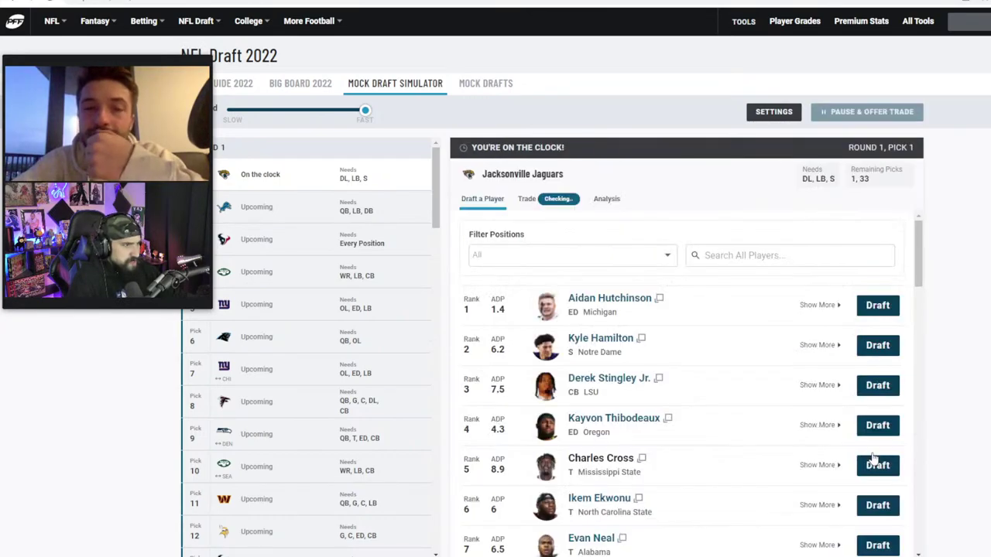
# - Clear the video call window off the player list and draft Aidan Hutchinson for the Jacksonville Jaguars at pick 1
pyautogui.moveTo(123, 47); pyautogui.dragTo(902, 13)
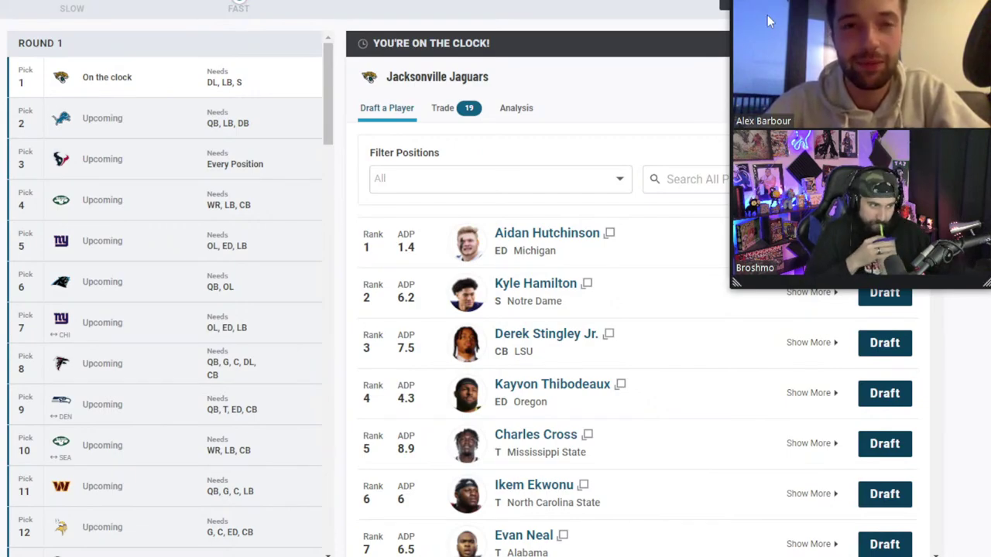
pyautogui.moveTo(736, 282); pyautogui.dragTo(732, 262)
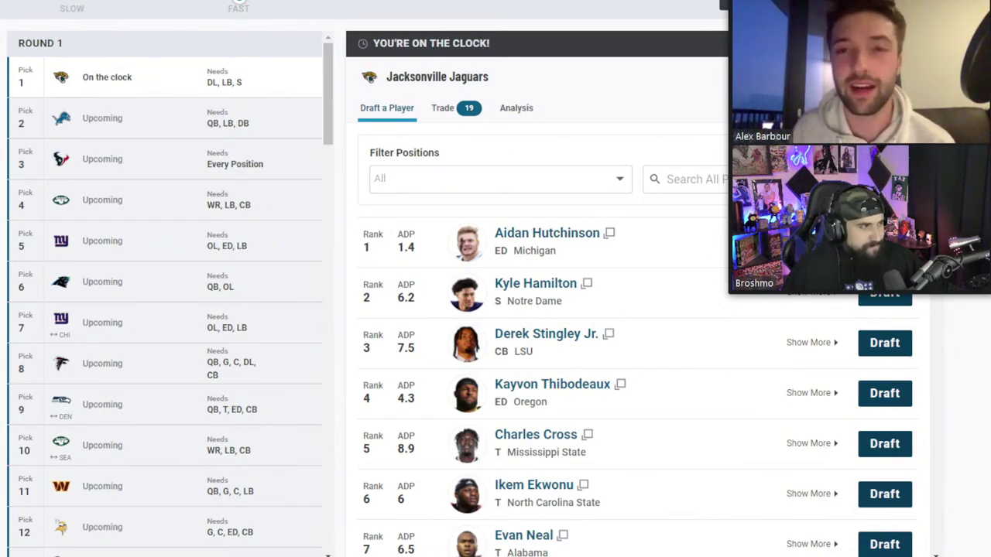
pyautogui.moveTo(854, 9); pyautogui.dragTo(639, 35)
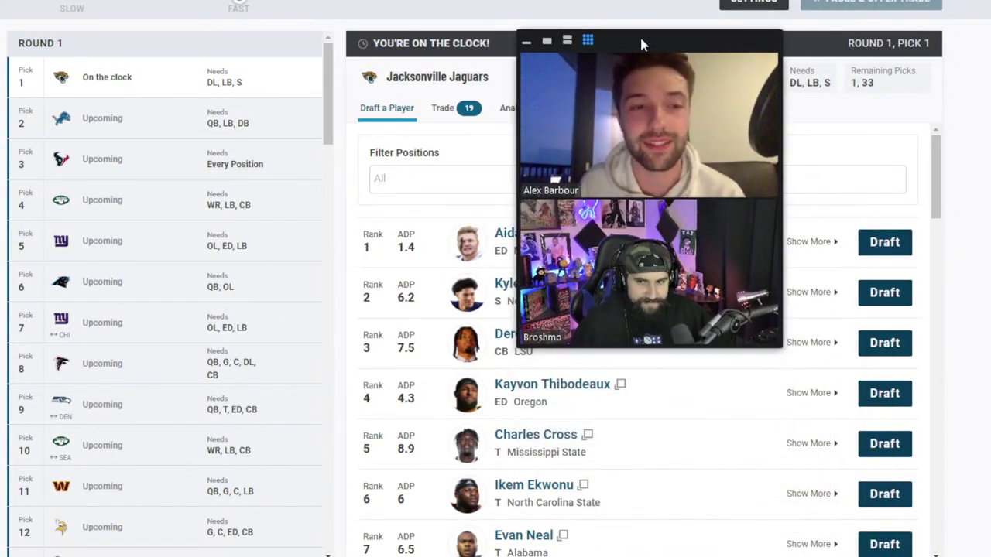
pyautogui.click(880, 243)
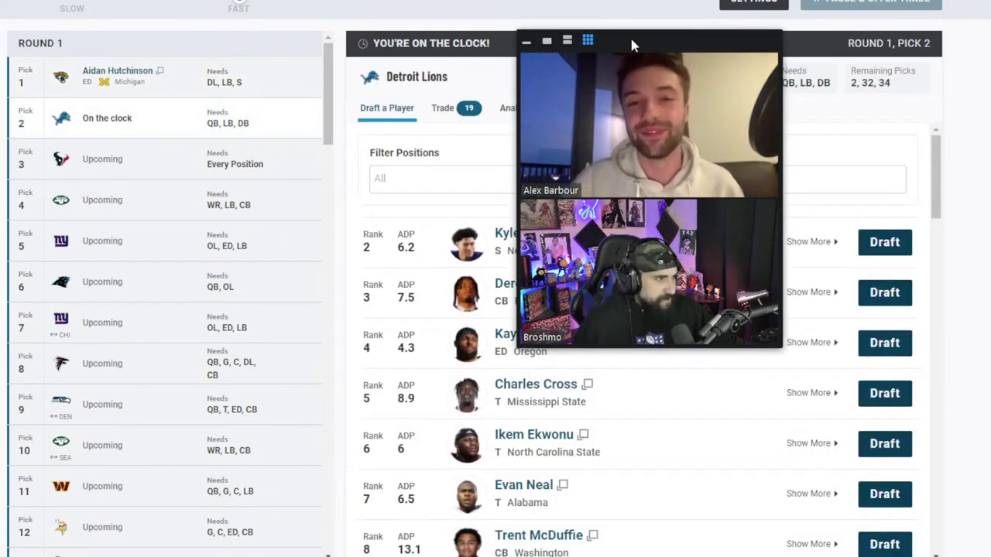
# - Draft edge defender Kayvon Thibodeaux for the Detroit Lions at pick 2, keeping the video call window clear of the player list
pyautogui.moveTo(629, 35); pyautogui.dragTo(889, 6)
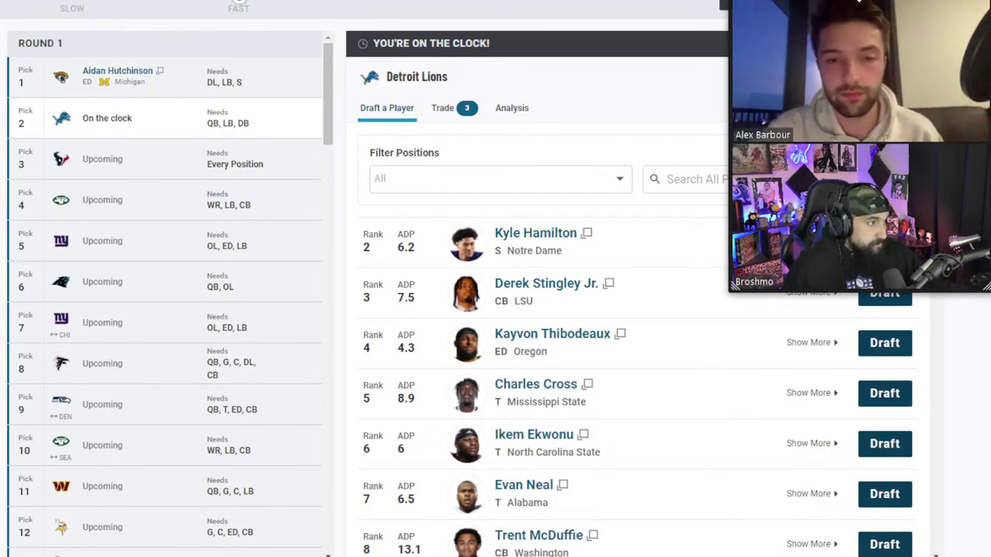
pyautogui.moveTo(851, 8); pyautogui.dragTo(4, 250)
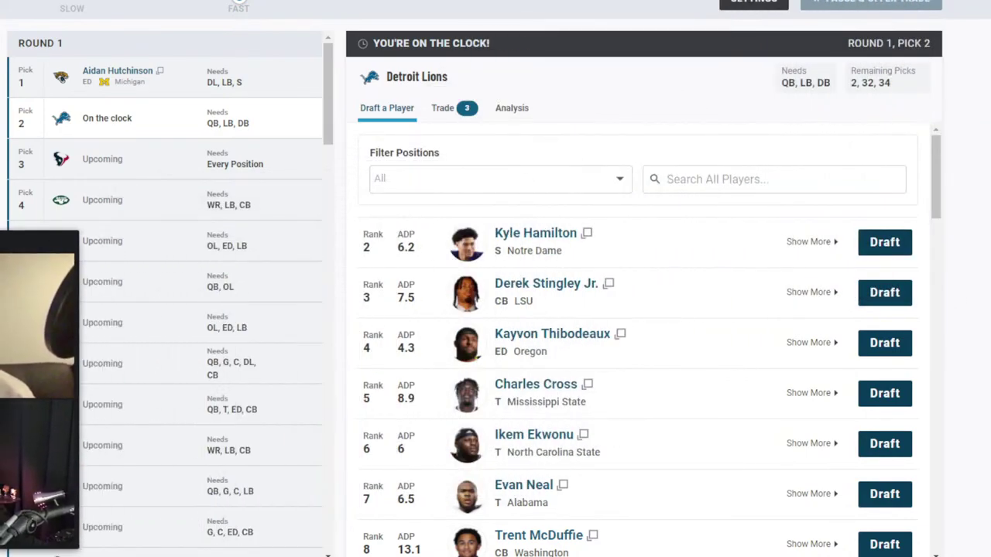
pyautogui.click(868, 348)
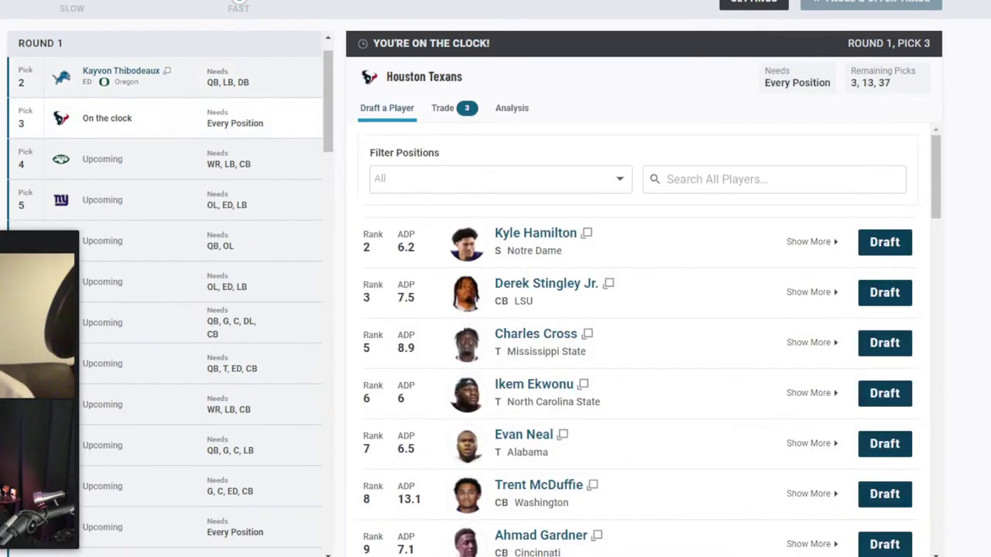
# - Review the round 1 picks and draft Alabama tackle Evan Neal for the Houston Texans at pick 3
pyautogui.moveTo(2, 232); pyautogui.dragTo(859, 8)
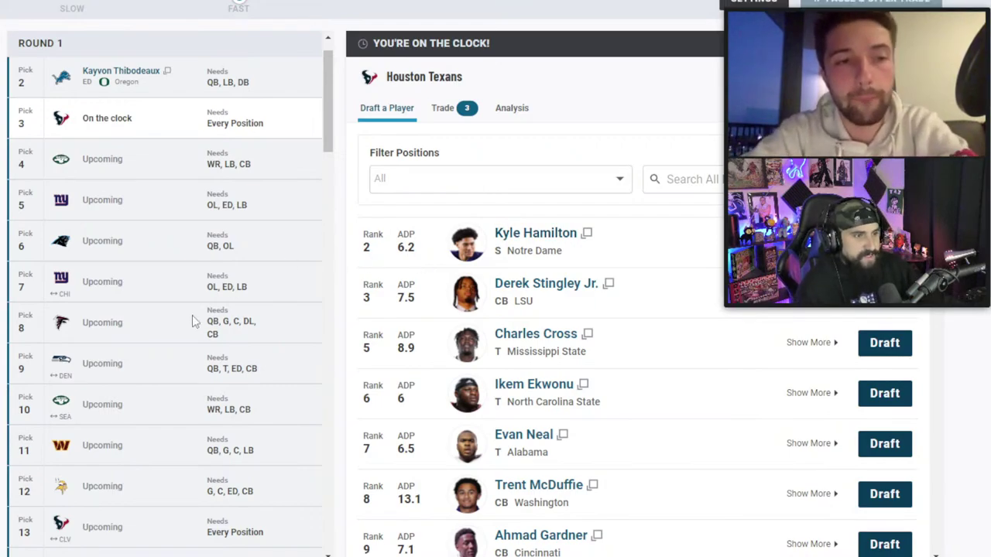
pyautogui.scroll(1, 193, 315)
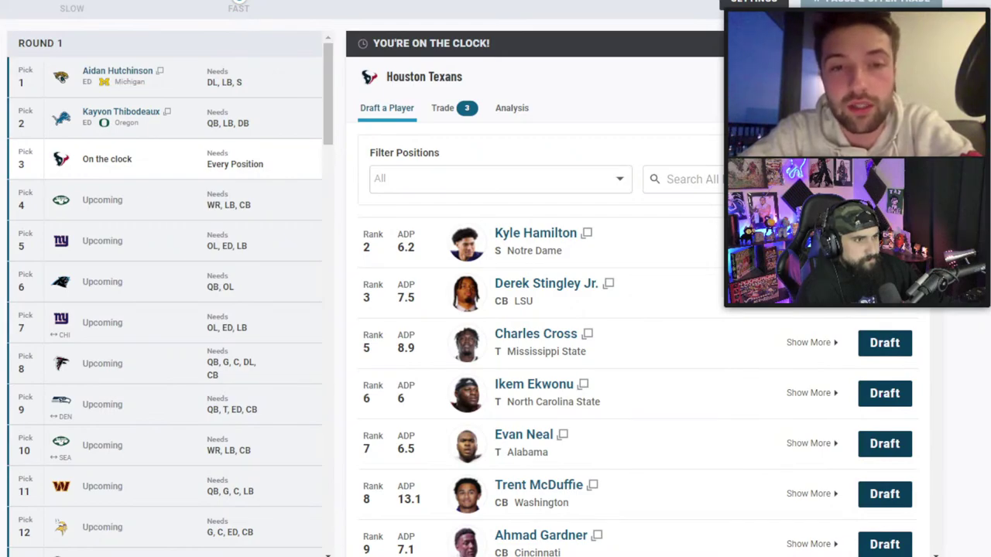
pyautogui.hotkey('ctrl', 't')
pyautogui.hotkey('ctrl', 'w')
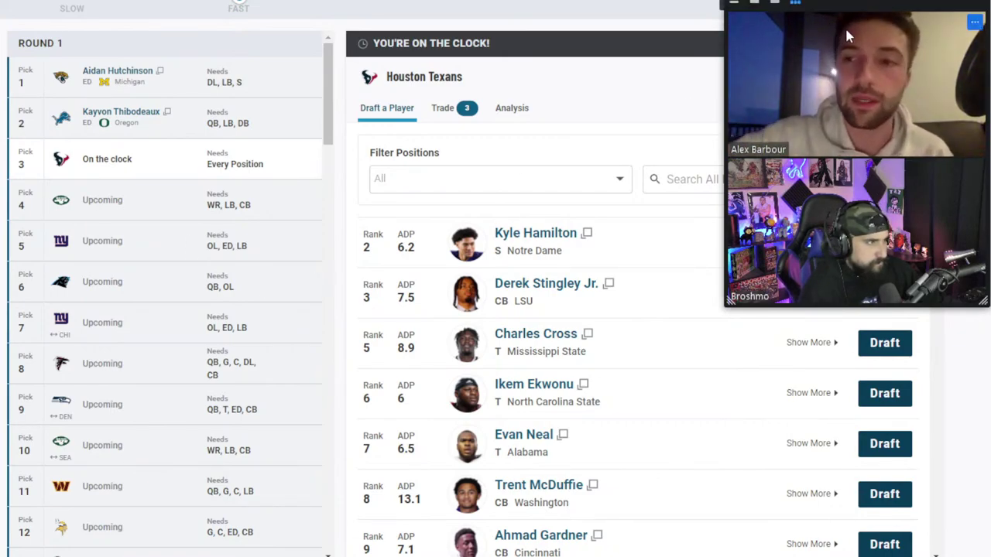
pyautogui.moveTo(896, 11)
pyautogui.mouseDown()
pyautogui.moveTo(990, 14)
pyautogui.moveTo(608, 23)
pyautogui.moveTo(240, 97)
pyautogui.moveTo(833, 49)
pyautogui.moveTo(987, 23)
pyautogui.moveTo(990, 5)
pyautogui.moveTo(890, 0)
pyautogui.mouseUp()
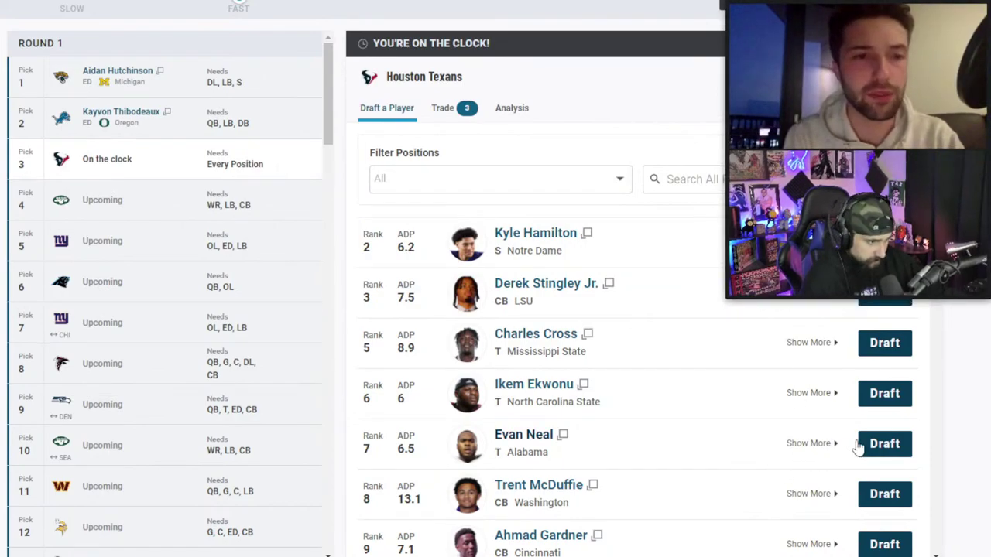
pyautogui.click(885, 445)
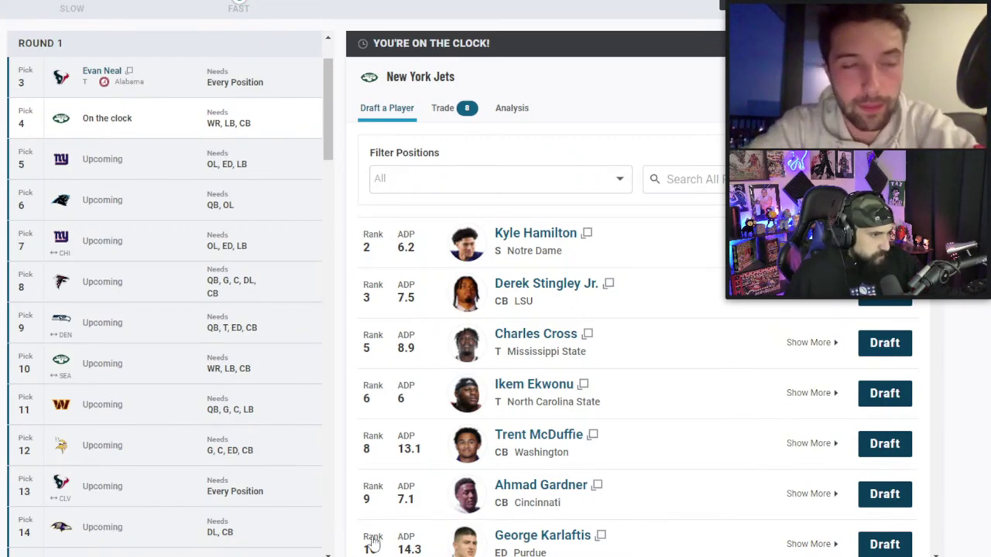
# - Draft Ikem Ekwonu for the New York Jets at pick 4 and Charles Cross for the New York Giants at pick 5
pyautogui.click(888, 402)
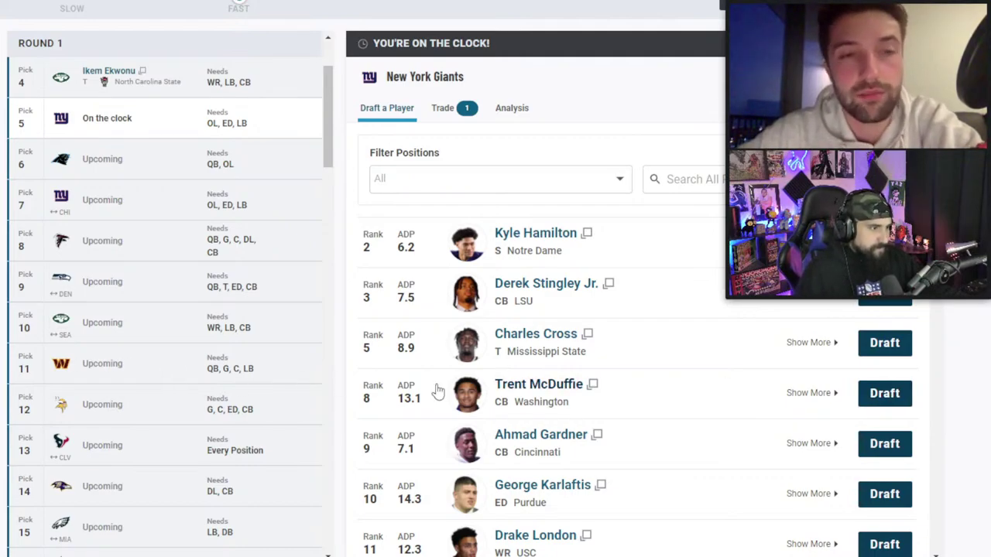
pyautogui.click(909, 350)
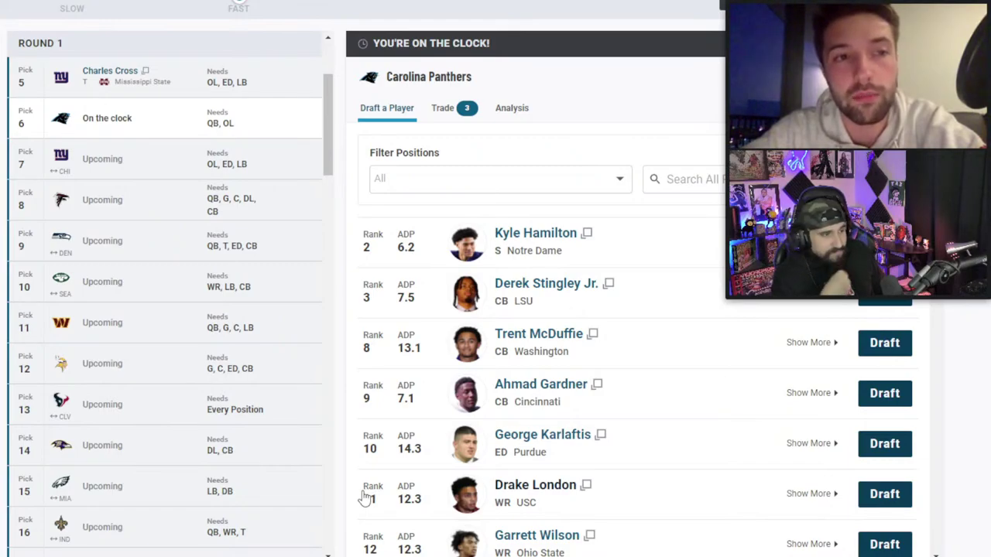
# - Start a trade for the Carolina Panthers with the New York Jets, offering the Panthers' 2022 pick 6
pyautogui.click(447, 113)
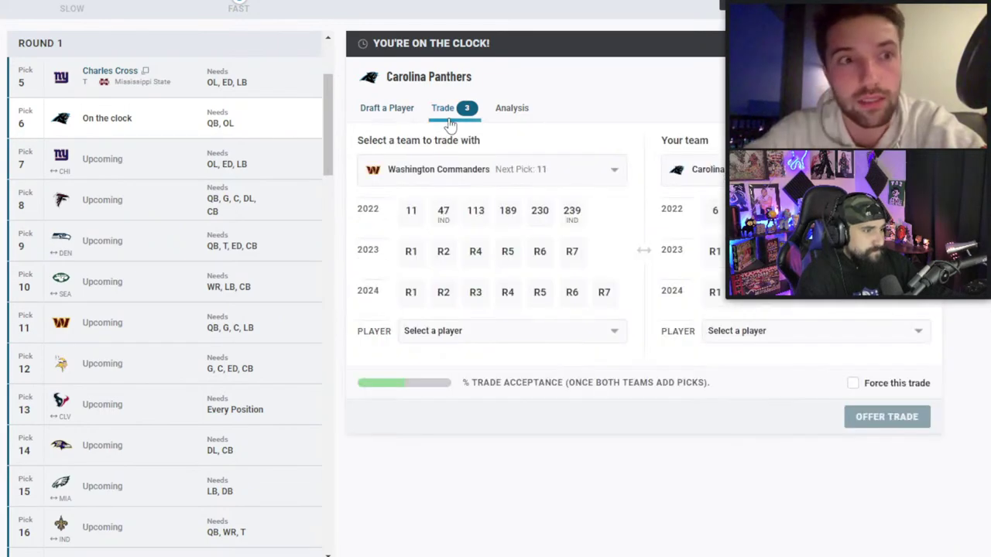
pyautogui.click(475, 178)
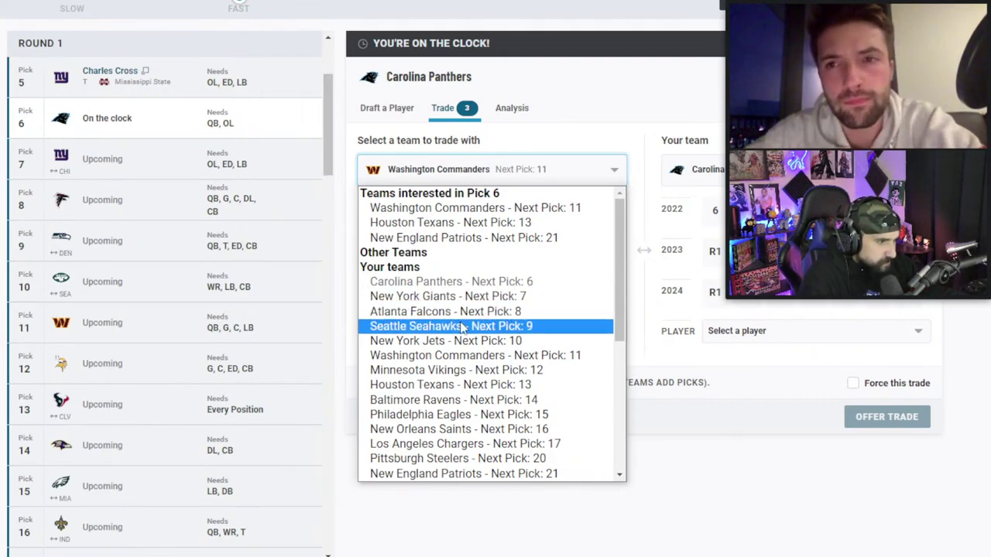
pyautogui.scroll(-5, 464, 232)
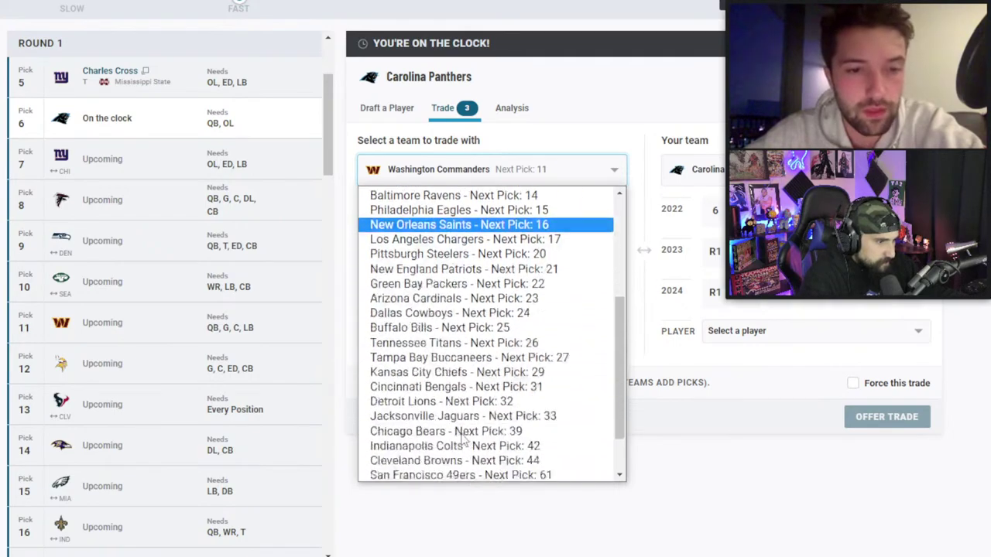
pyautogui.scroll(5, 457, 364)
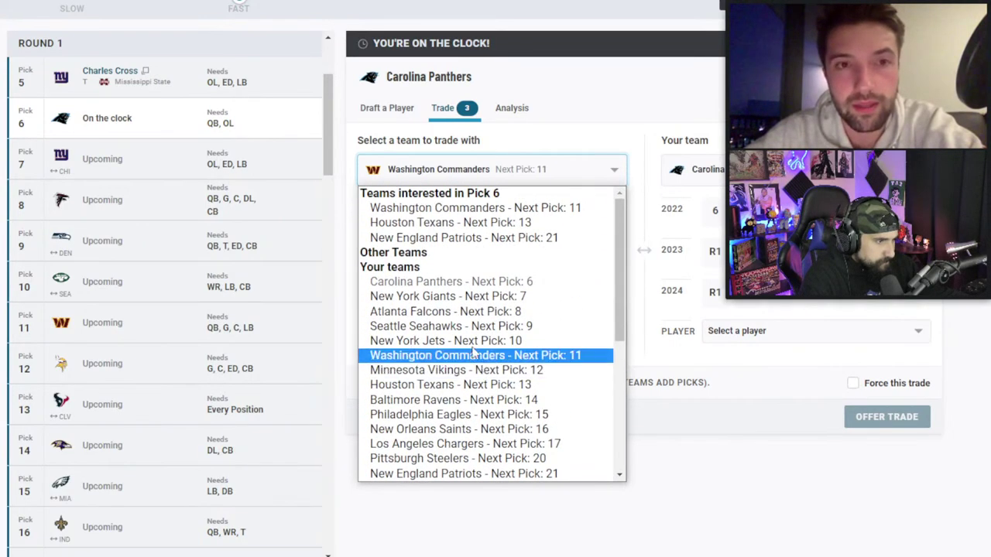
pyautogui.click(463, 341)
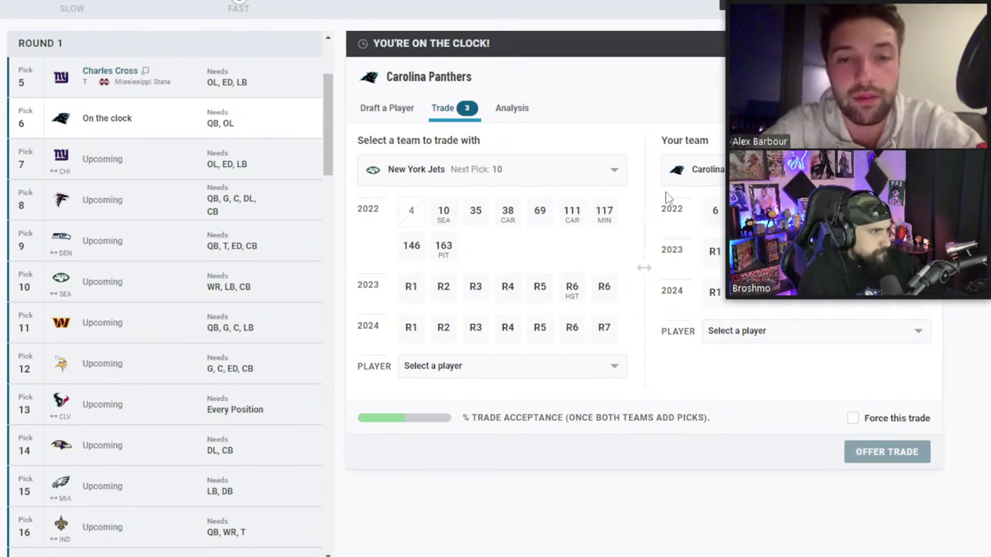
pyautogui.moveTo(851, 4); pyautogui.dragTo(179, 78)
pyautogui.click(714, 211)
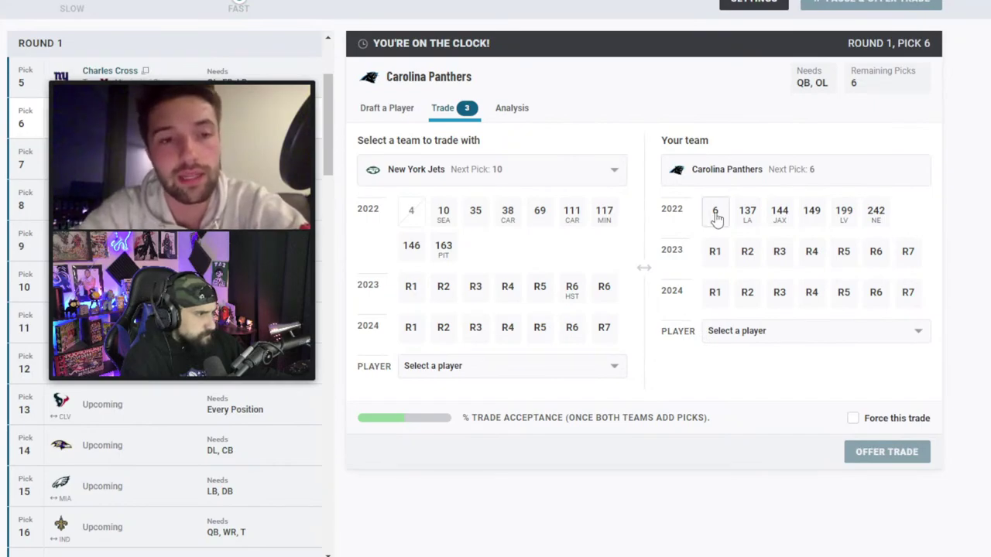
# - Try requesting the Jets' 2022 picks 10 and 38 in return, testing the option to force the trade
pyautogui.click(443, 213)
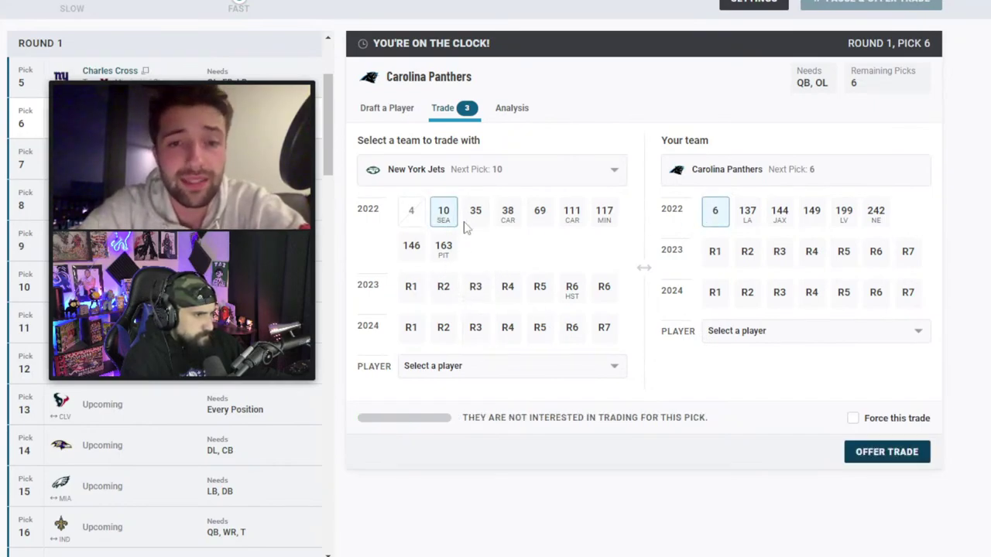
pyautogui.click(507, 219)
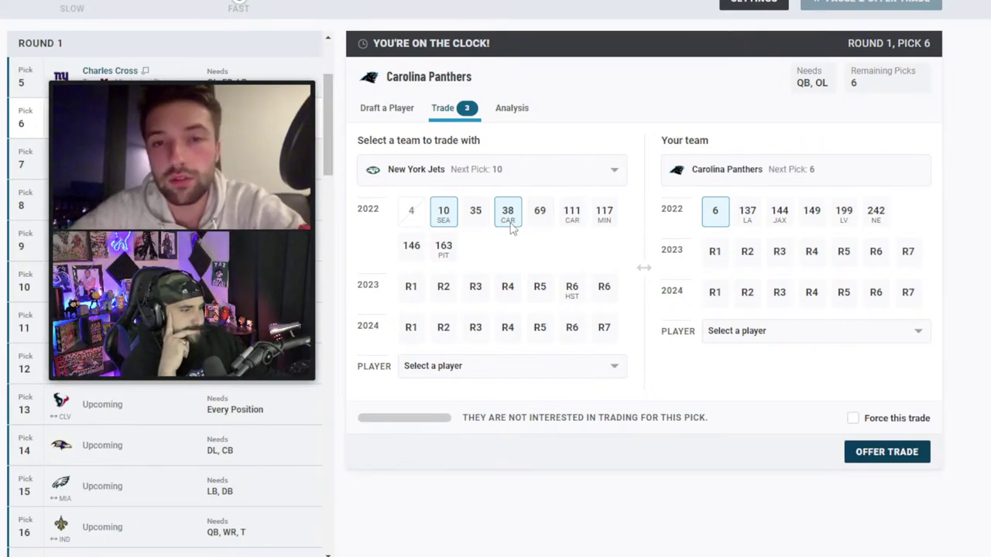
pyautogui.click(853, 419)
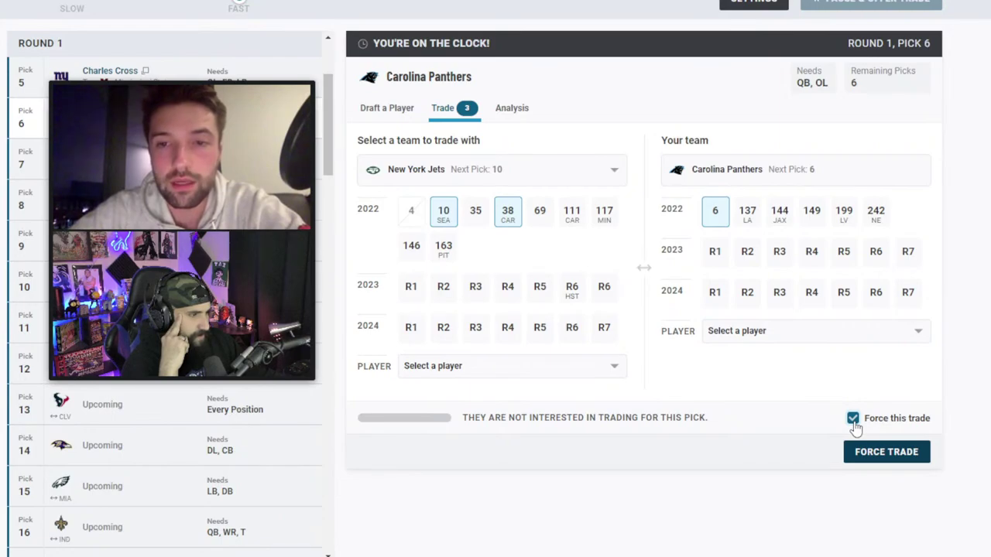
pyautogui.click(853, 418)
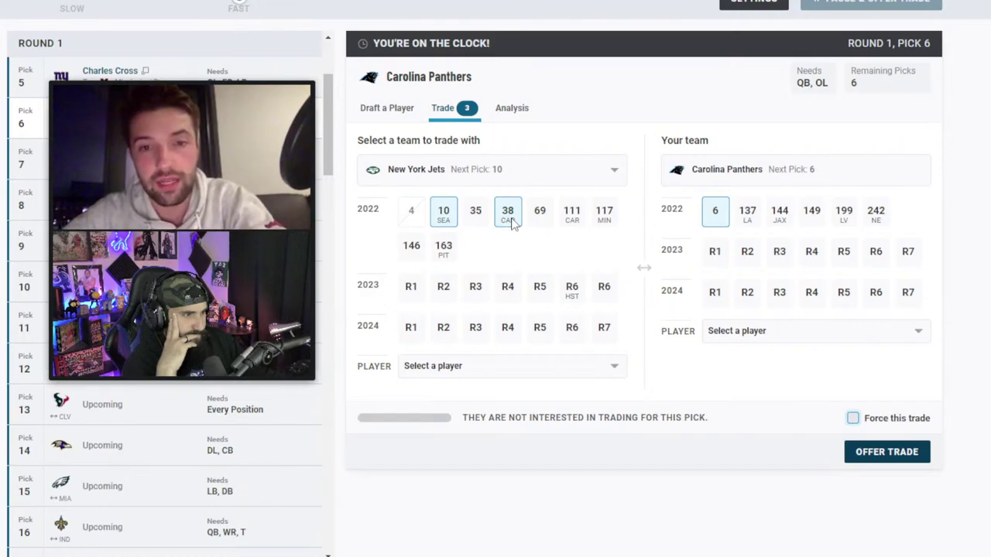
# - Try the Philadelphia Eagles as trade partner instead, requesting their 2022 picks 15, 51 and 83 for pick 6
pyautogui.click(423, 175)
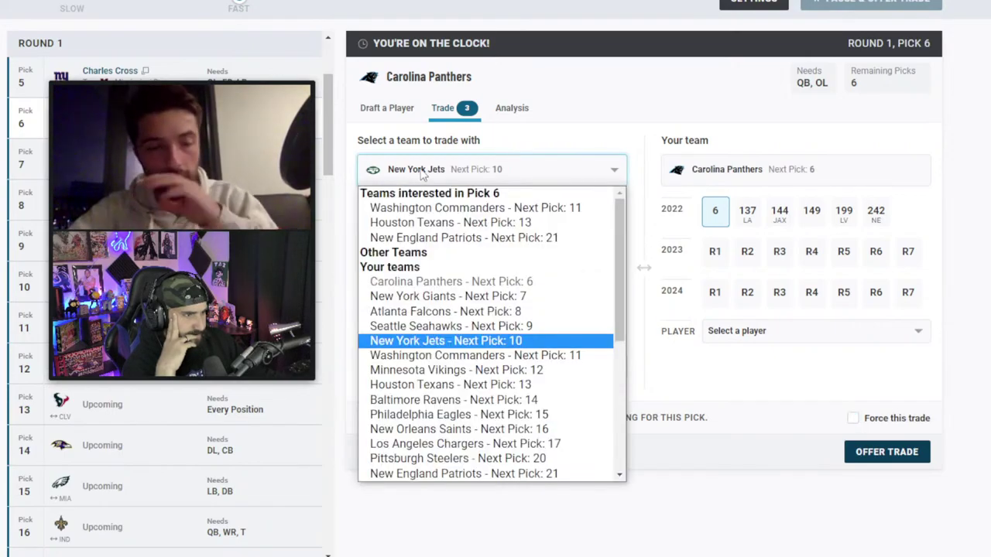
pyautogui.click(453, 416)
pyautogui.click(412, 214)
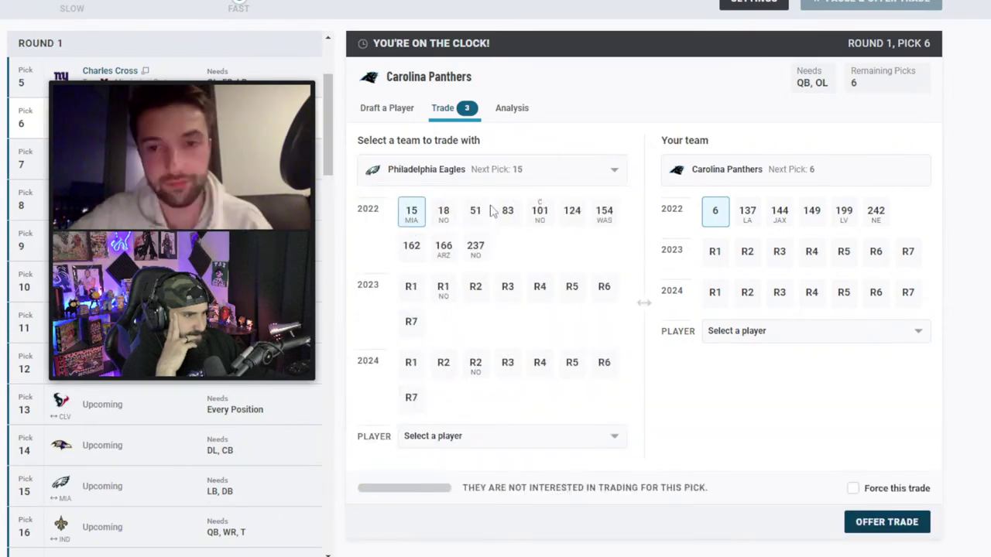
pyautogui.click(476, 213)
pyautogui.click(508, 212)
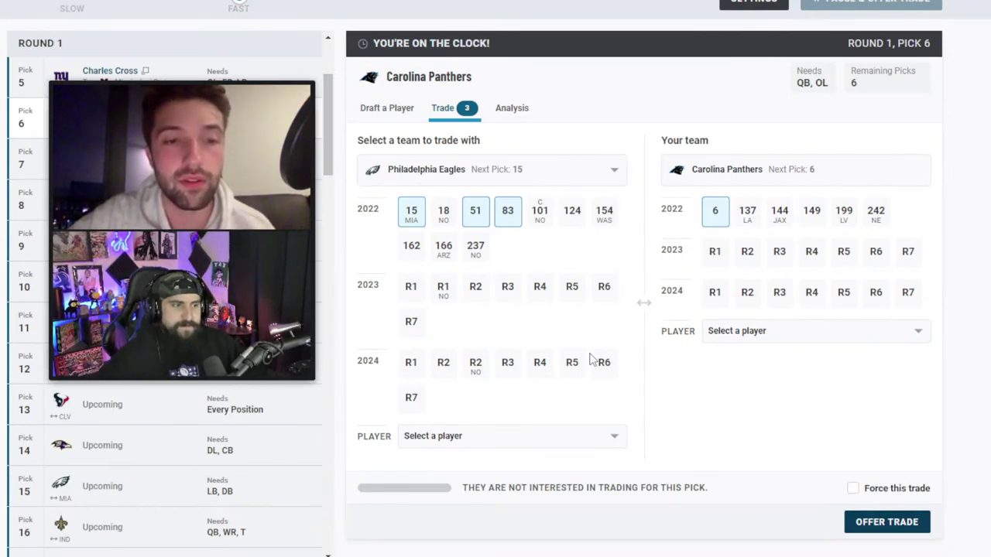
# - Switch the Panthers' trade partner back to the New York Jets and request 2022 pick 10, trying pick 35 as an addition
pyautogui.click(516, 170)
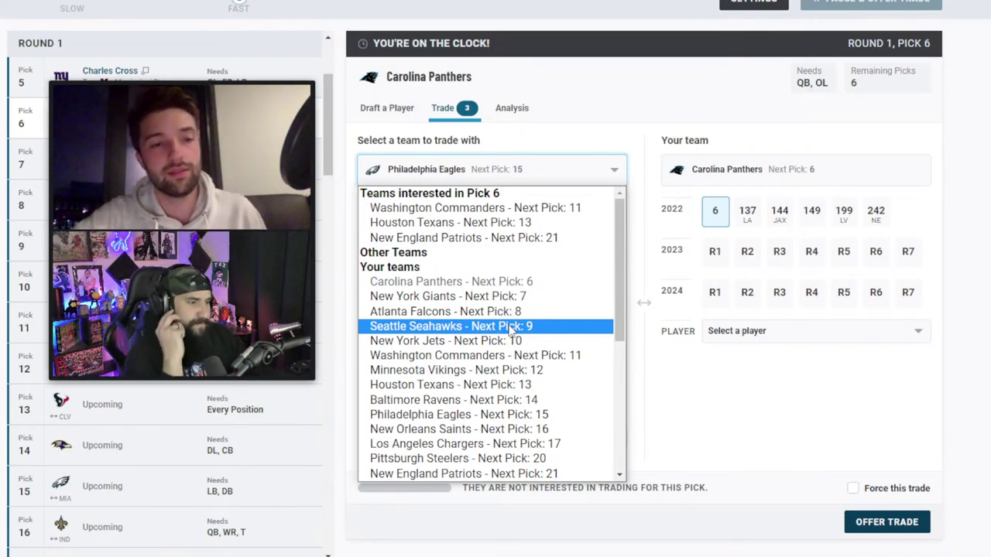
pyautogui.click(529, 343)
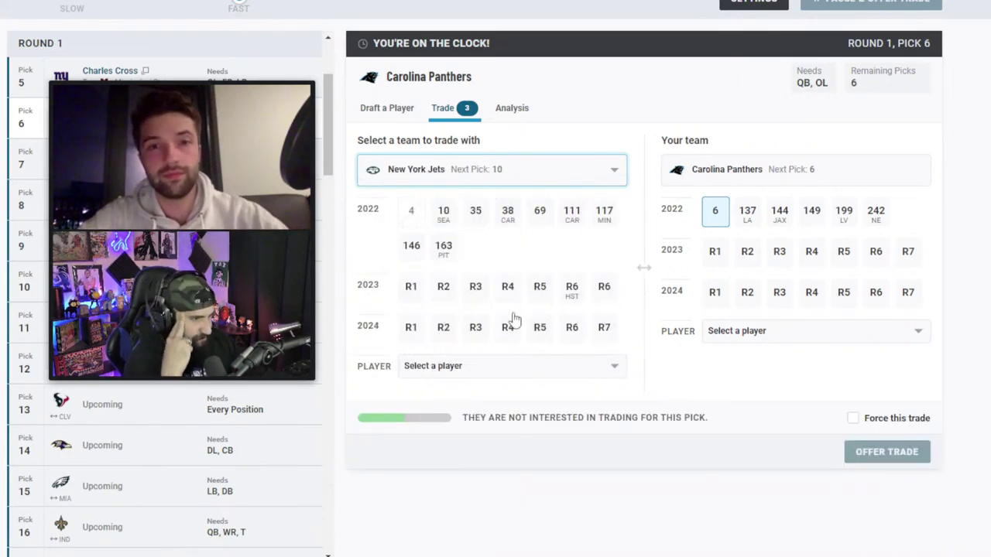
pyautogui.click(441, 215)
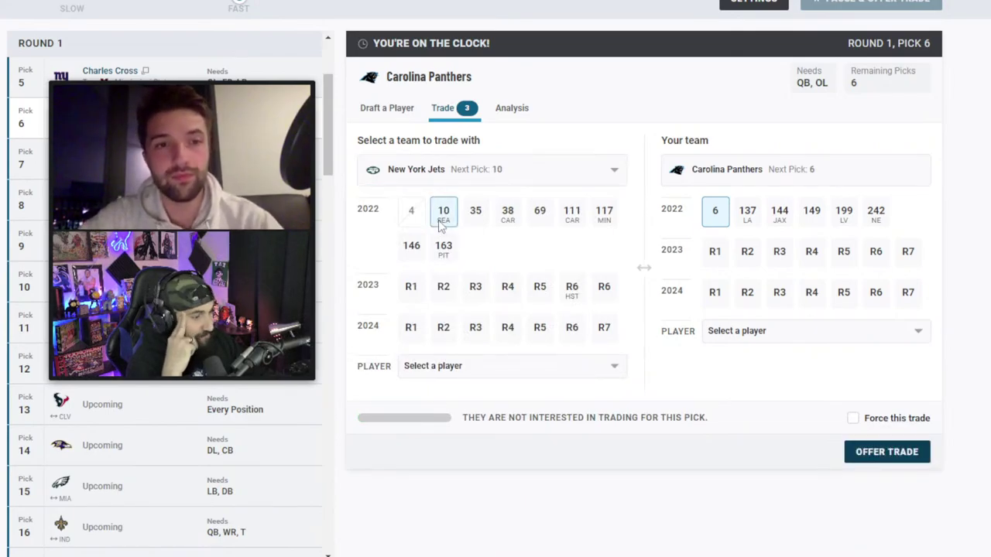
pyautogui.click(485, 224)
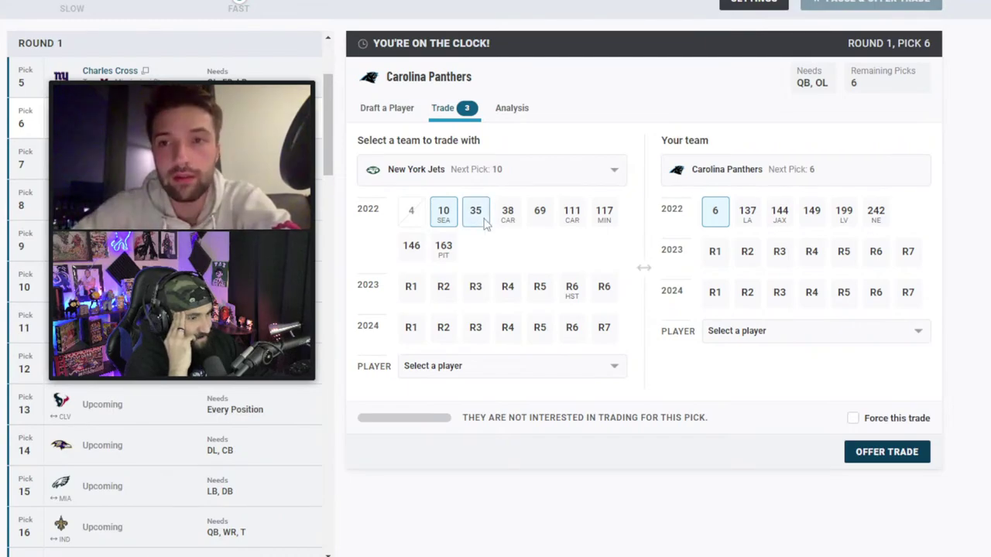
pyautogui.click(482, 225)
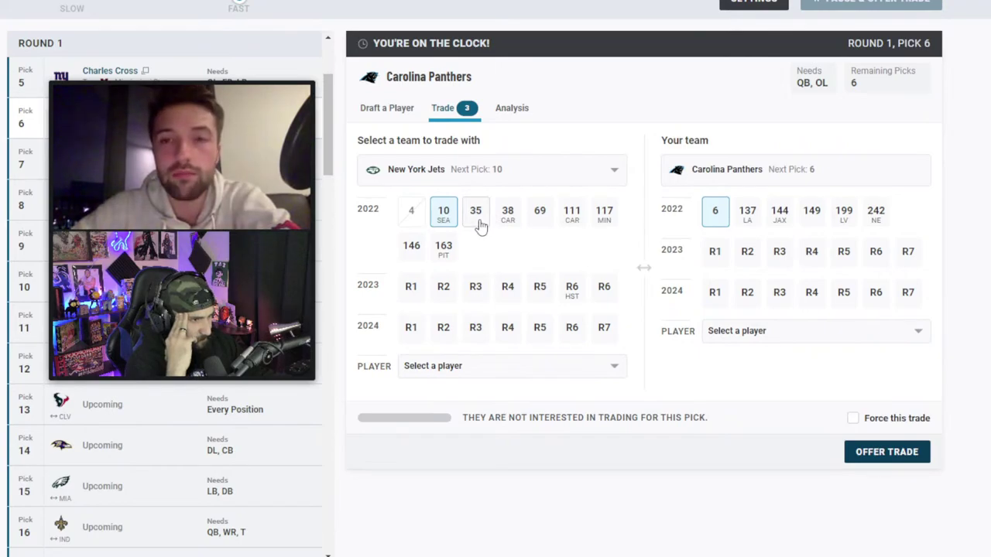
pyautogui.click(478, 224)
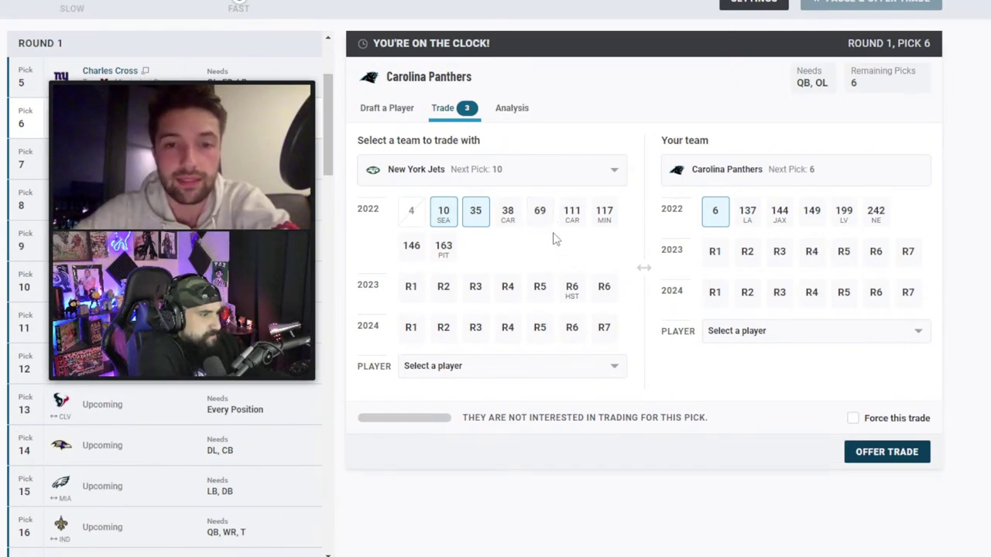
pyautogui.click(483, 221)
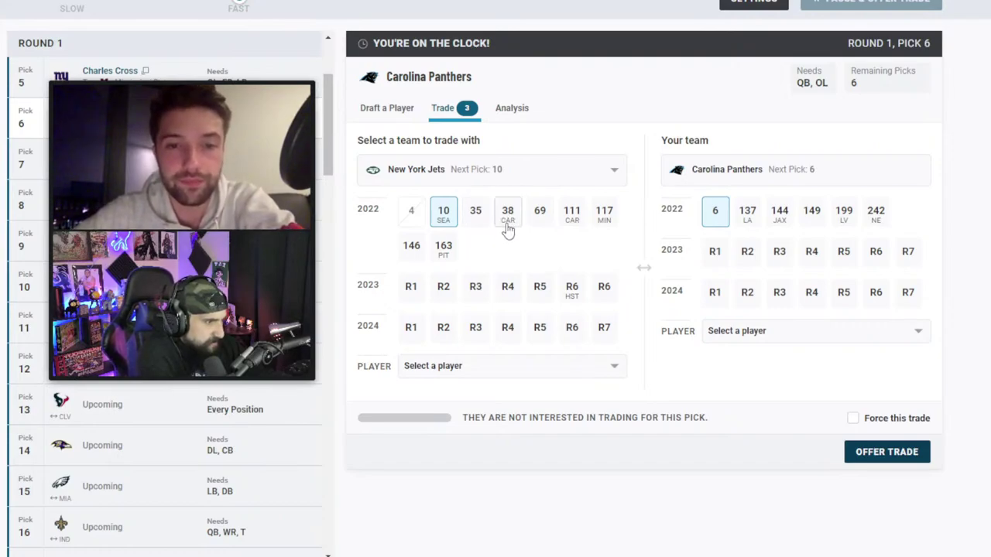
# - Add the Jets' 2022 picks 38 and 111 to the request for pick 6 and force the trade through
pyautogui.click(508, 218)
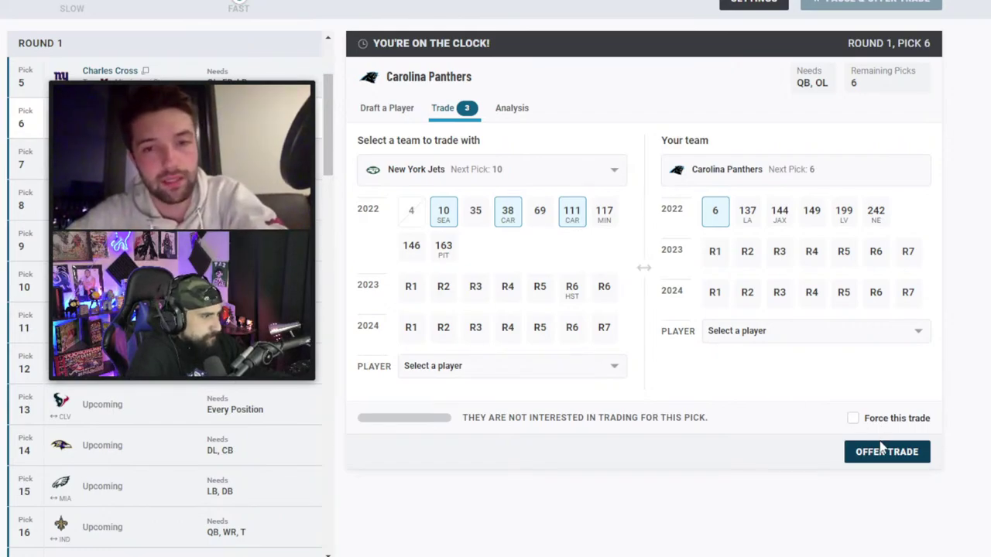
pyautogui.click(849, 418)
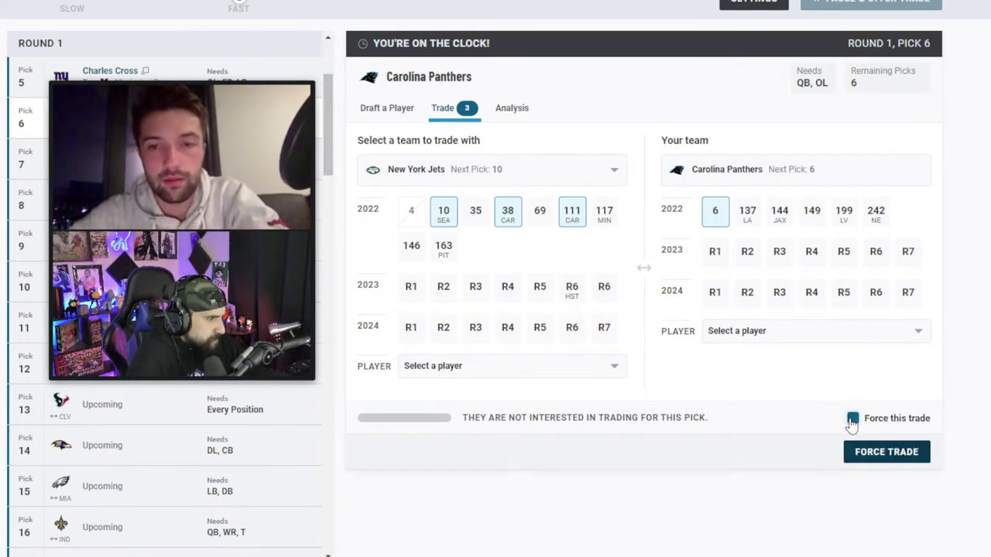
pyautogui.click(862, 458)
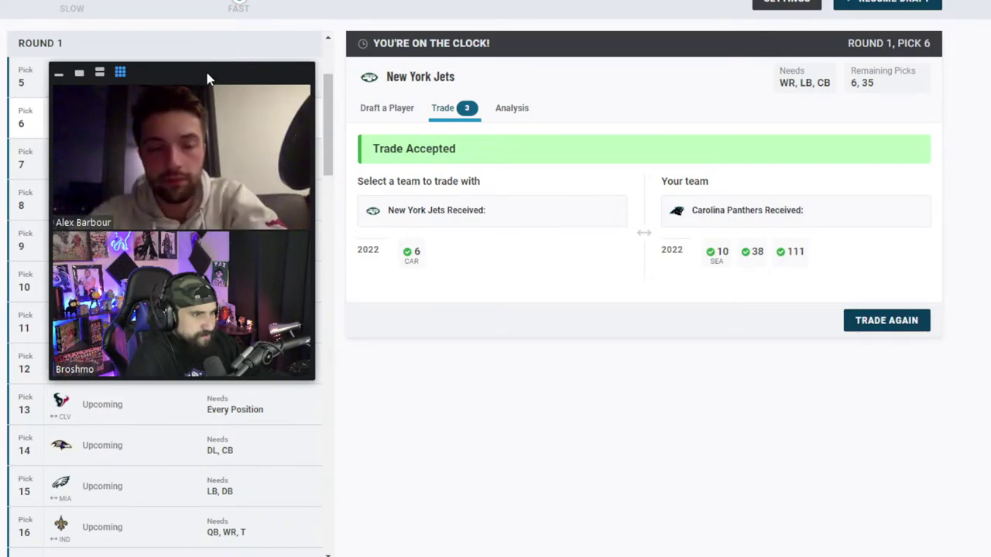
# - Move the video call window off the draft board and draft Garrett Wilson for the New York Jets at pick 6
pyautogui.moveTo(216, 81); pyautogui.dragTo(649, 58)
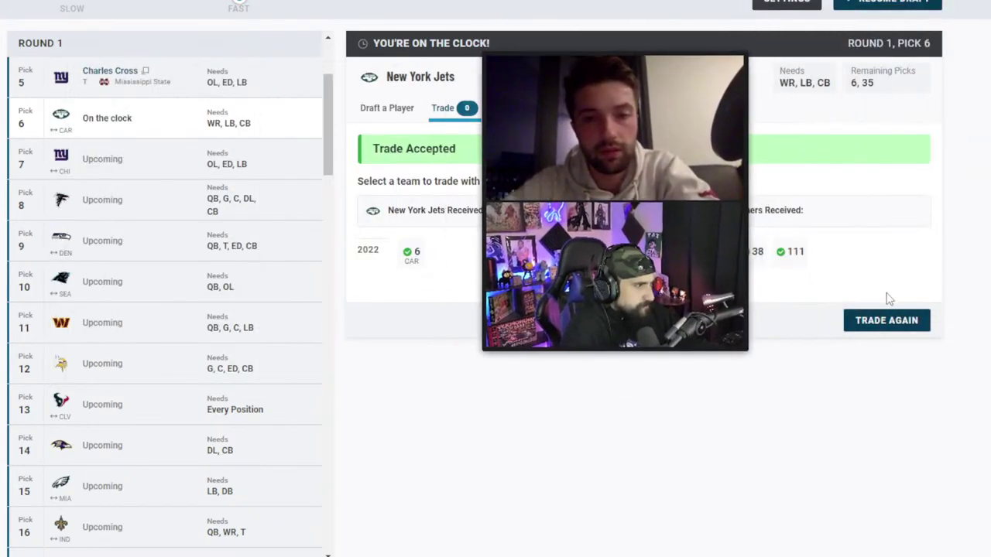
pyautogui.click(882, 323)
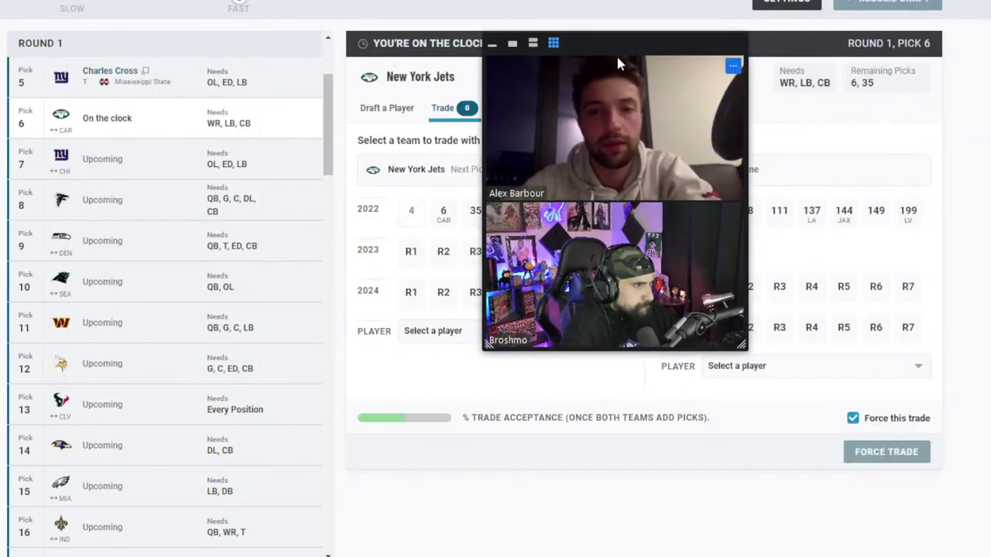
pyautogui.moveTo(616, 54); pyautogui.dragTo(897, 42)
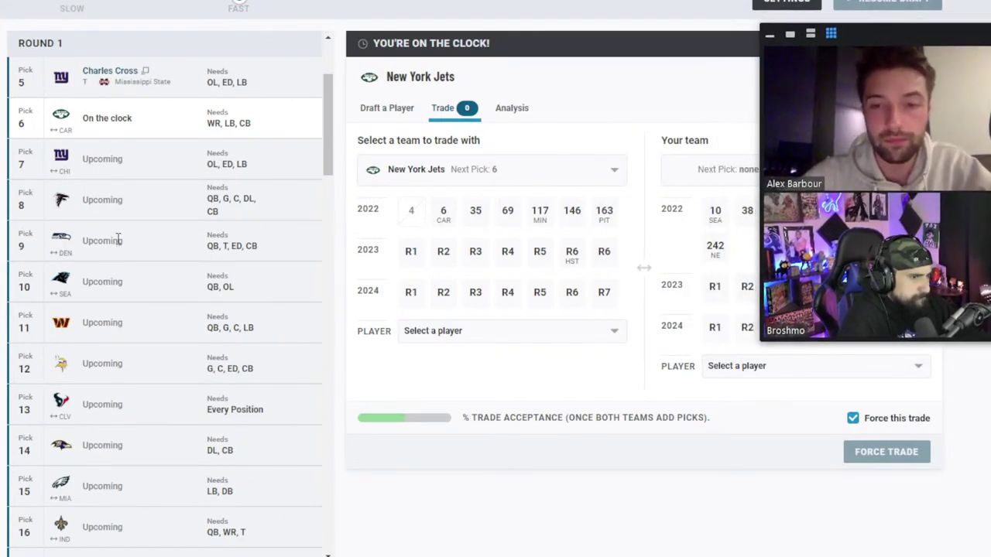
pyautogui.click(399, 108)
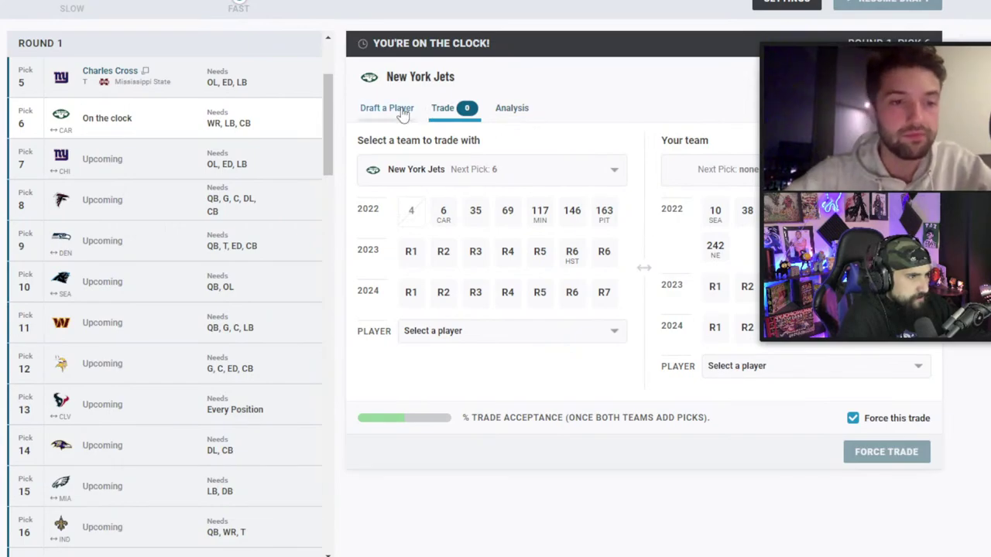
pyautogui.scroll(-3, 606, 442)
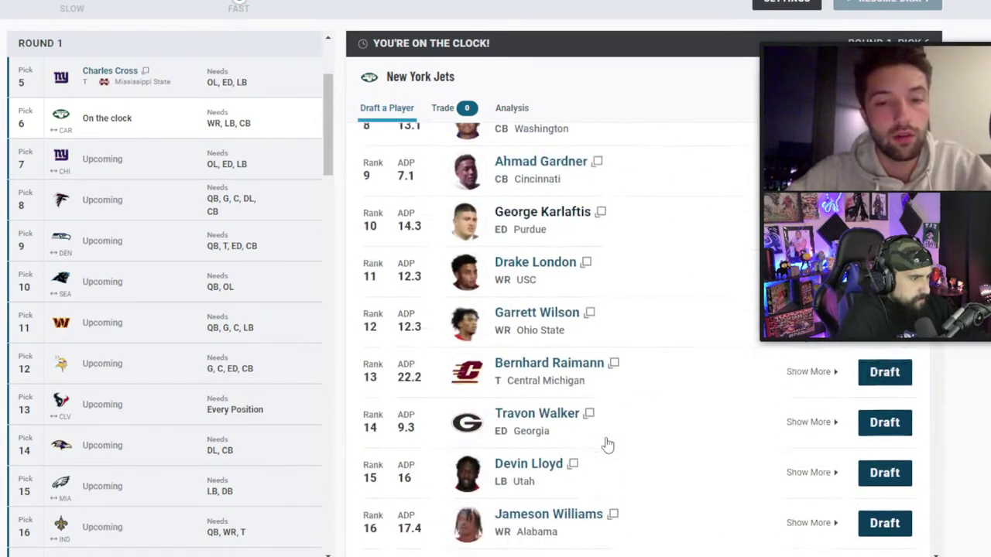
pyautogui.scroll(3, 606, 442)
pyautogui.click(896, 546)
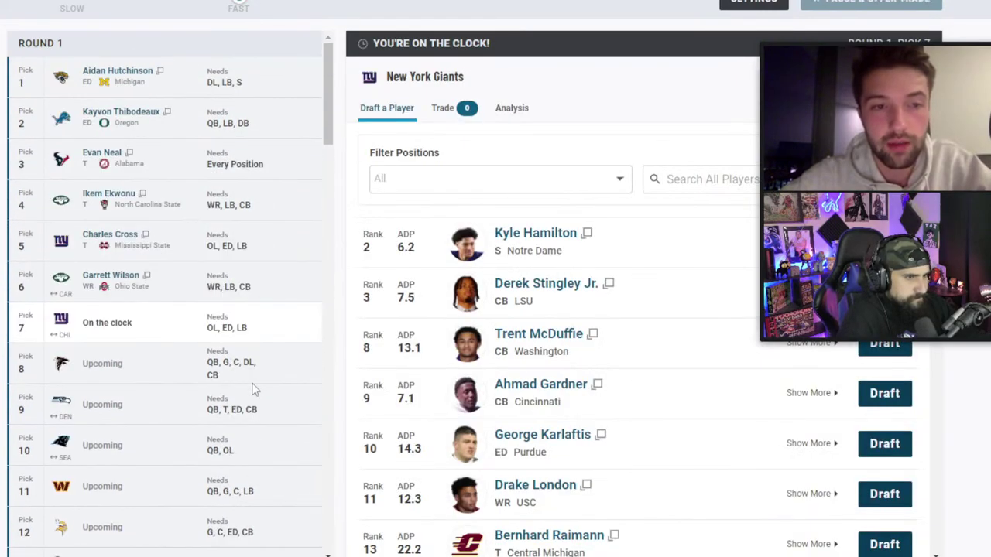
# - Draft cornerback Ahmad Gardner for the New York Giants at pick 7, keeping the video call window clear of his entry
pyautogui.moveTo(916, 93)
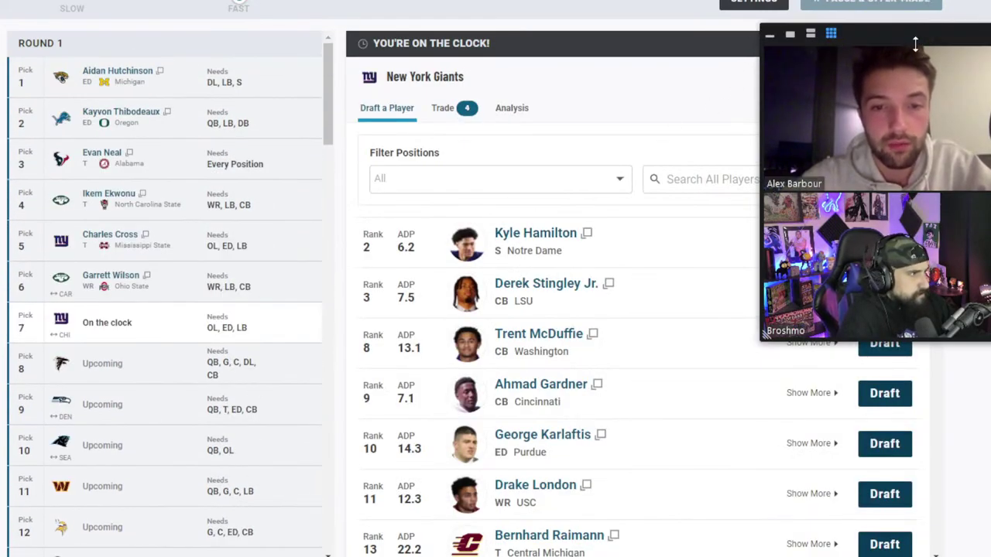
pyautogui.moveTo(916, 46); pyautogui.dragTo(875, 31)
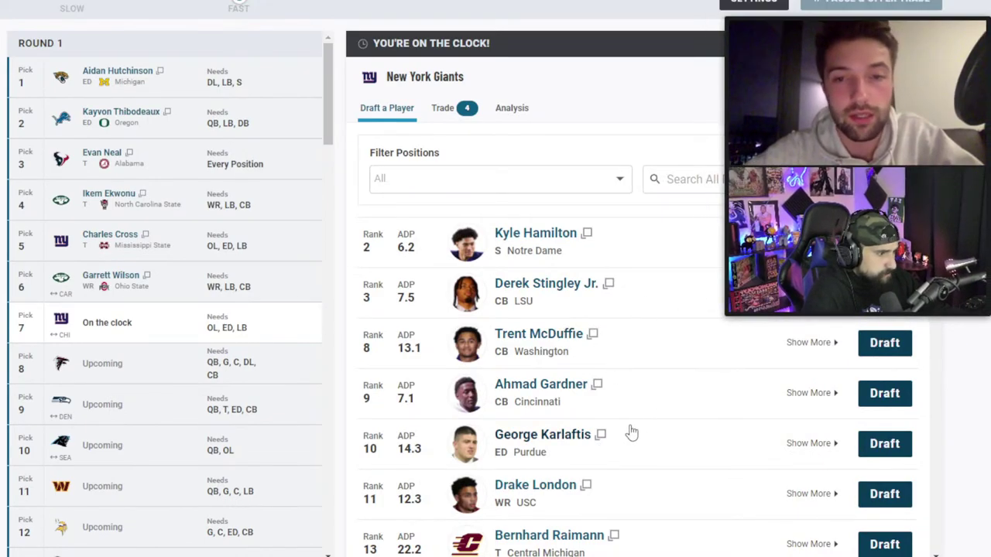
pyautogui.click(885, 393)
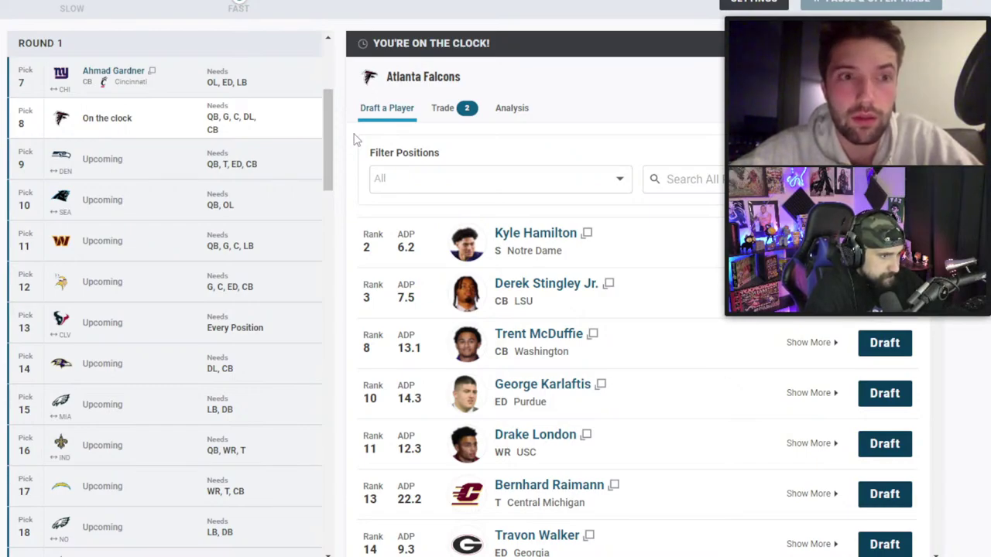
# - Start a trade for the Atlanta Falcons with the Pittsburgh Steelers and uncover the Falcons' picks behind the video call window
pyautogui.click(523, 194)
pyautogui.click(524, 194)
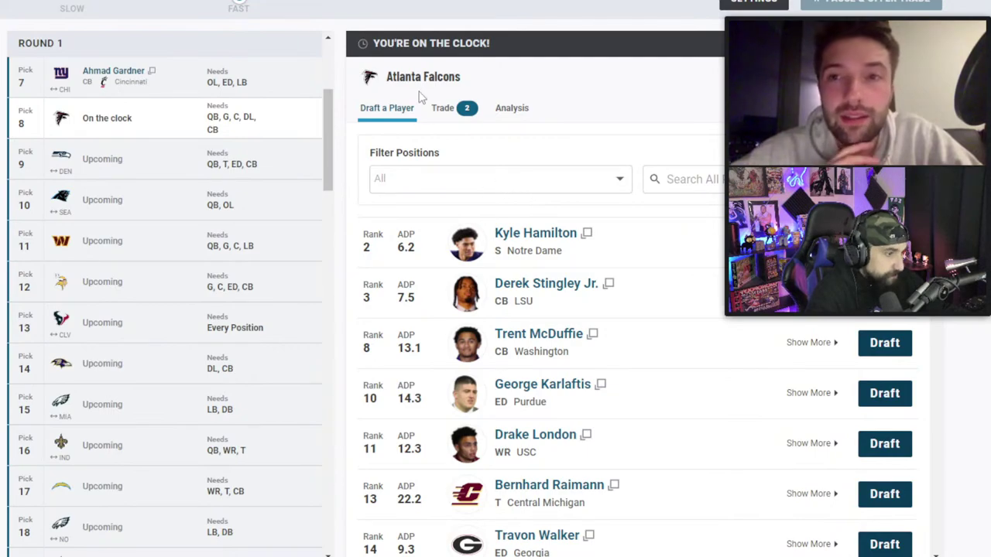
pyautogui.click(454, 112)
pyautogui.click(445, 178)
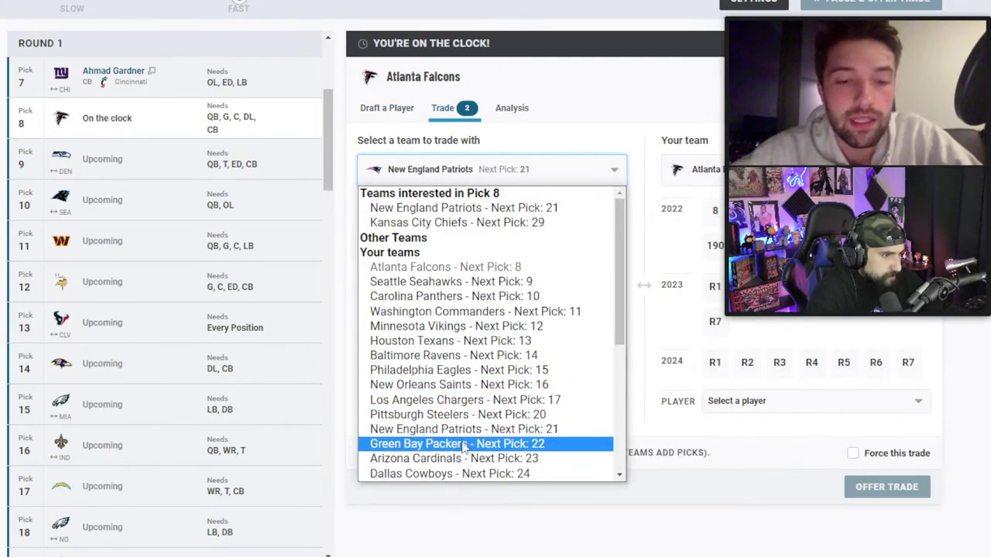
pyautogui.click(457, 414)
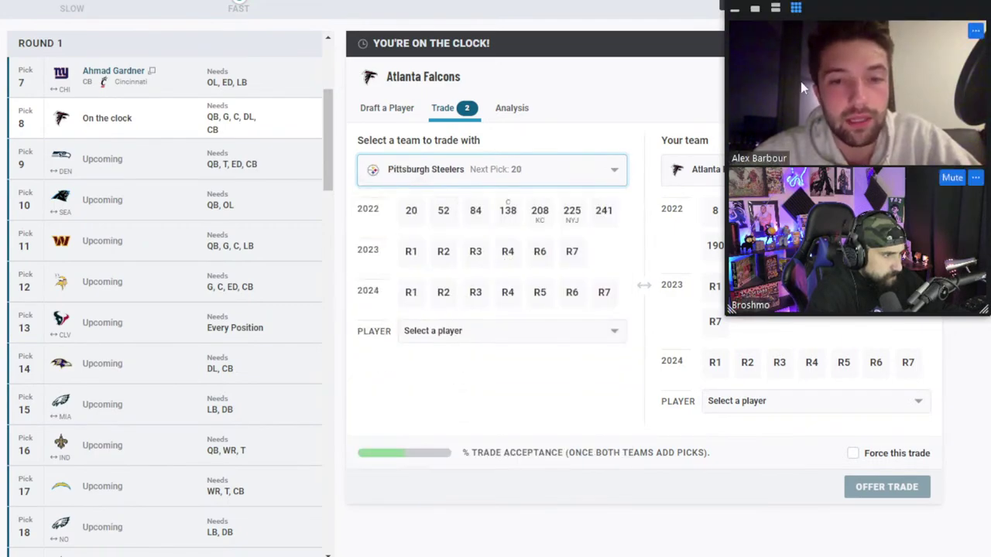
pyautogui.moveTo(838, 7); pyautogui.dragTo(133, 67)
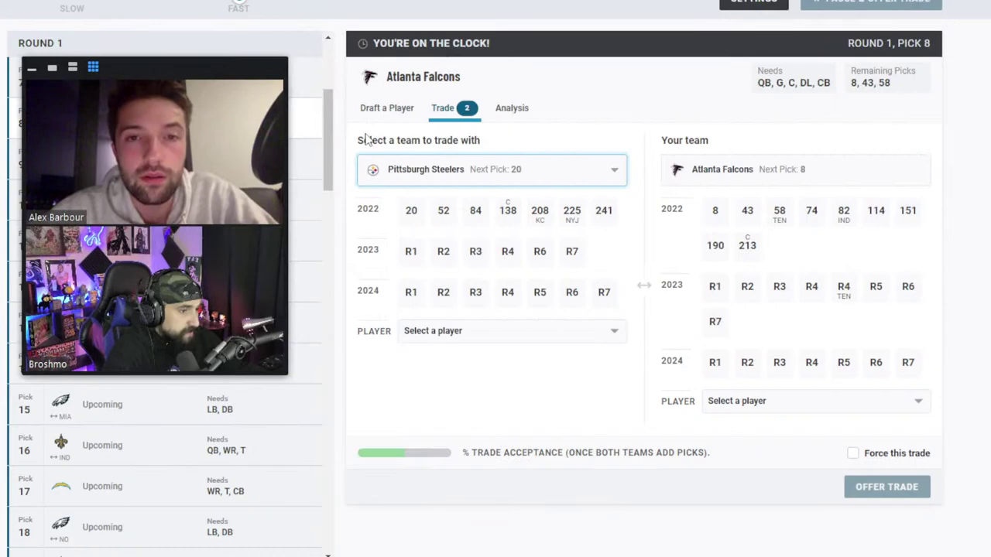
# - Force a trade of the Falcons' 2022 pick 8 for the Steelers' 2022 picks 20 and 84 plus their 2023 first-round pick
pyautogui.click(413, 218)
pyautogui.click(412, 214)
pyautogui.click(410, 253)
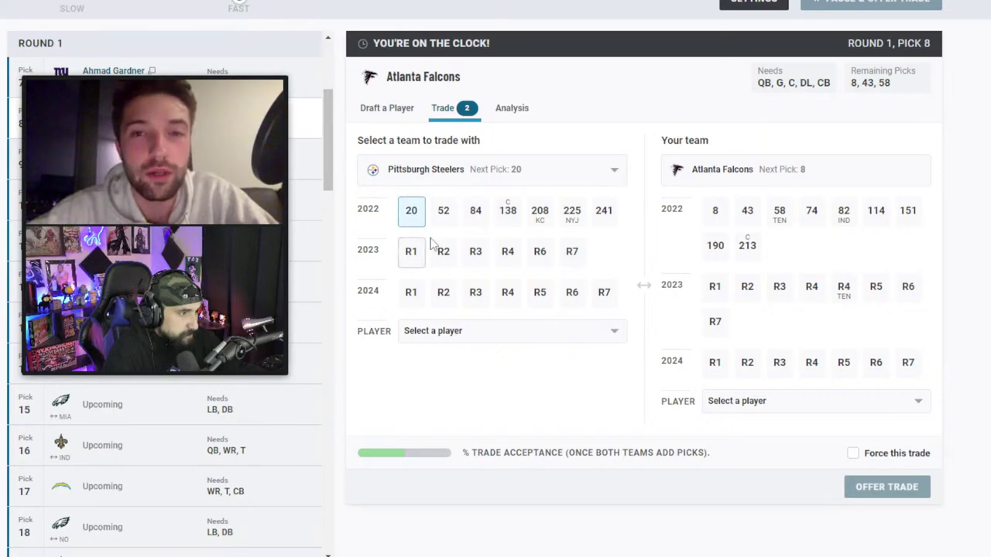
pyautogui.click(714, 217)
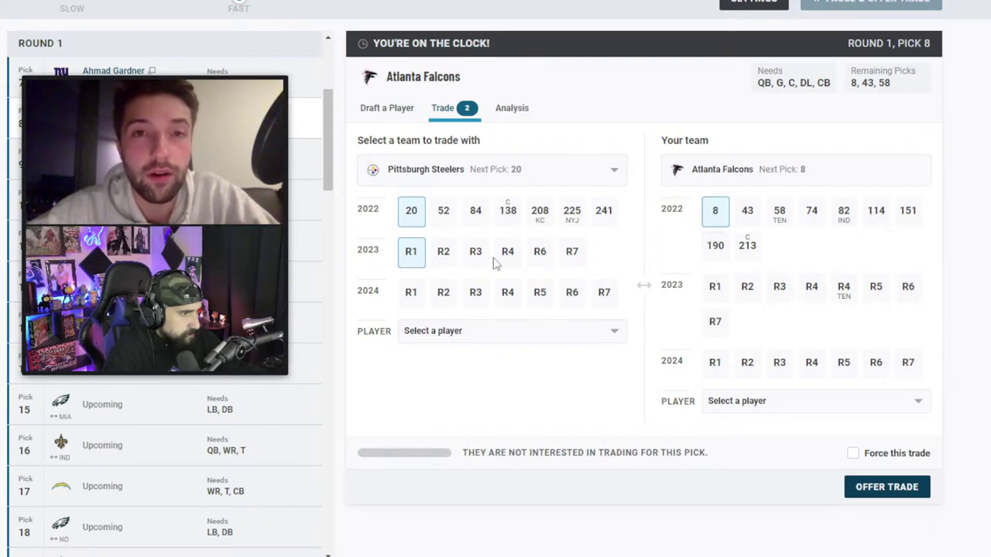
pyautogui.click(486, 216)
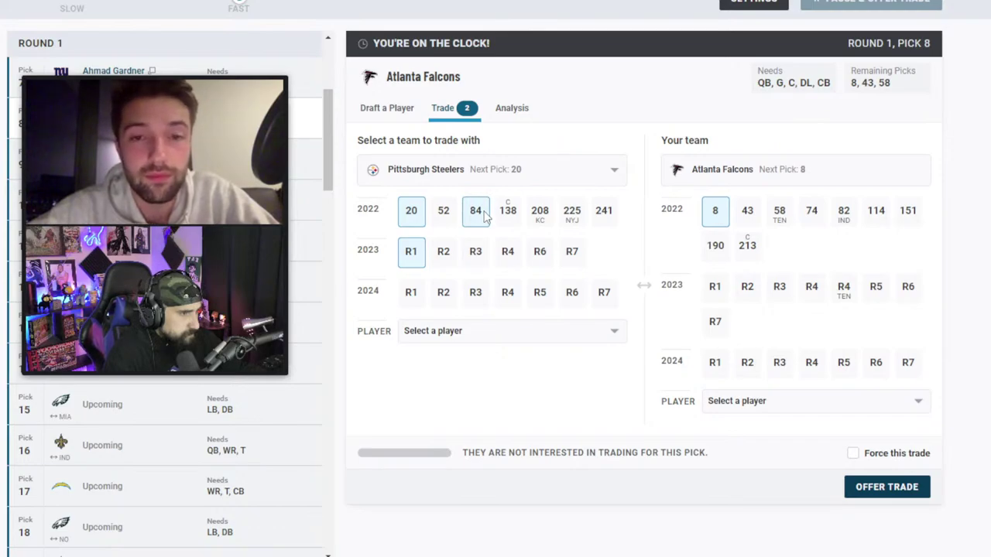
pyautogui.moveTo(164, 63)
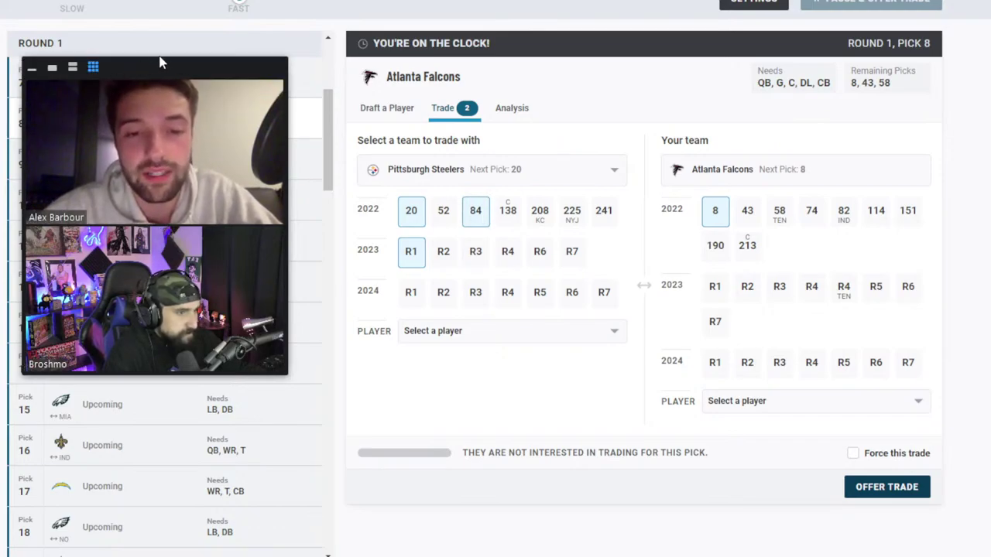
pyautogui.click(852, 452)
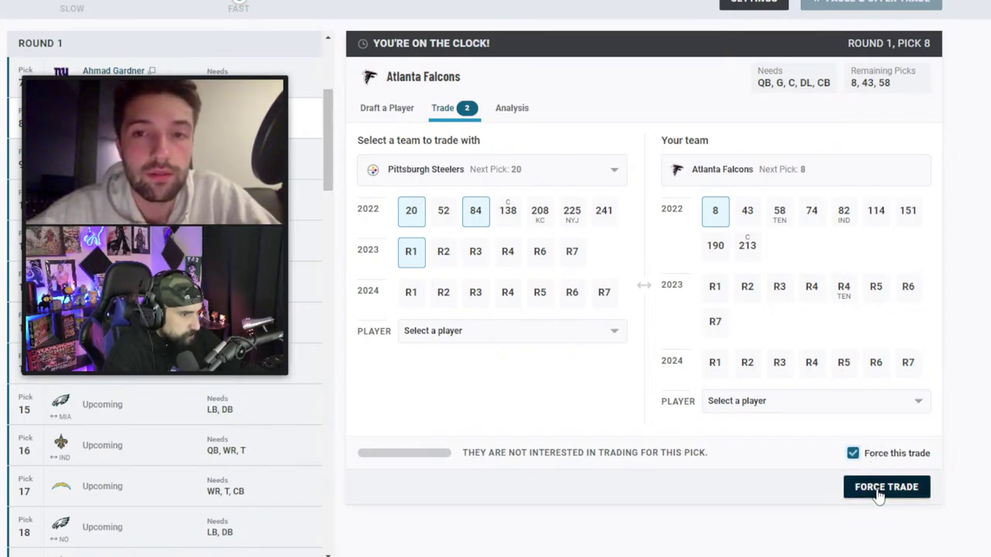
pyautogui.click(879, 489)
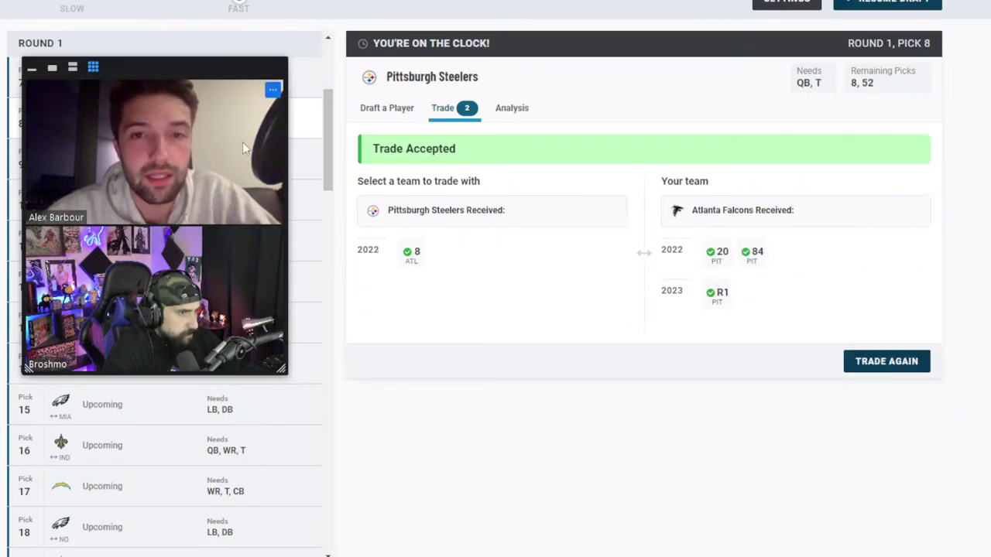
# - Move the video call window off the draft board and draft quarterback Malik Willis for the Pittsburgh Steelers at pick 8
pyautogui.moveTo(204, 75); pyautogui.dragTo(907, 10)
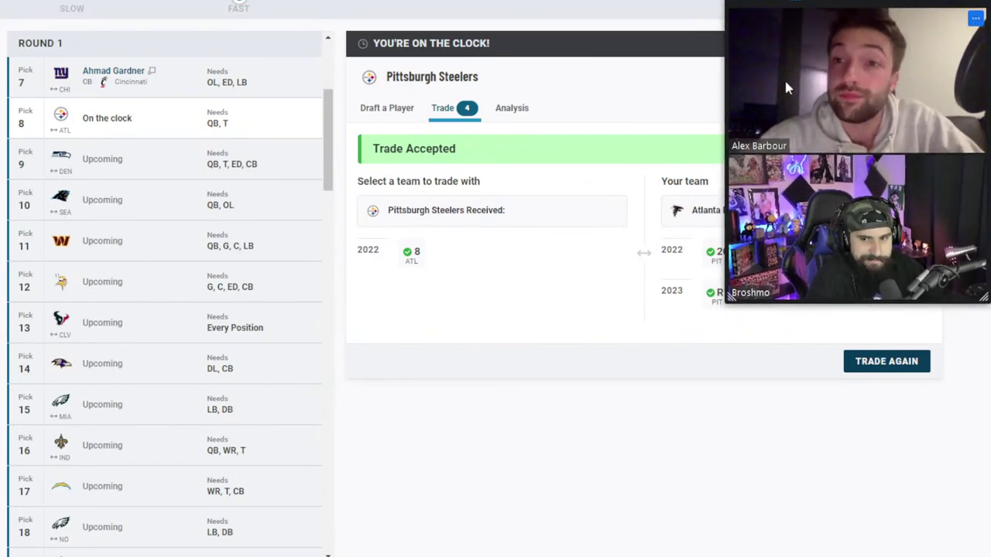
pyautogui.click(402, 120)
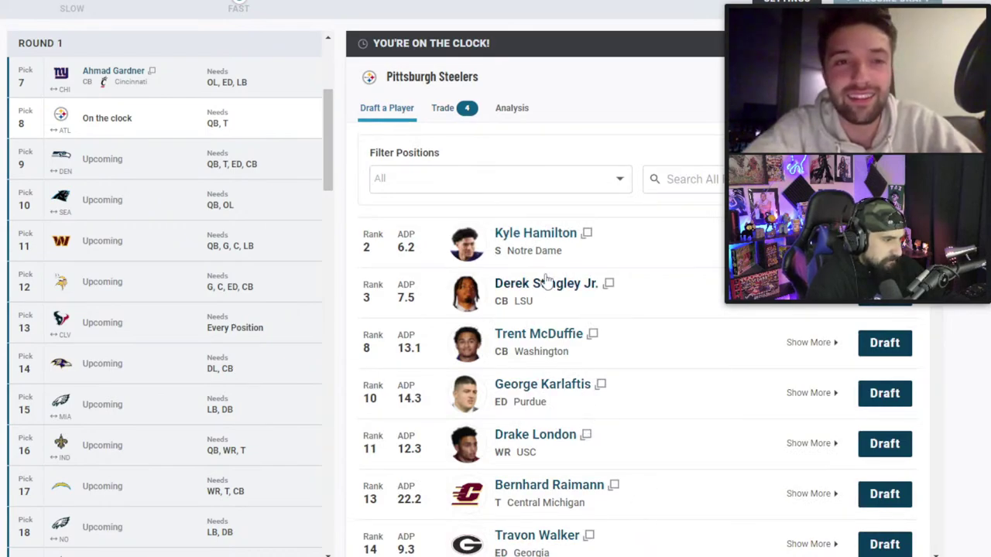
pyautogui.scroll(-3, 670, 475)
pyautogui.scroll(-5, 673, 476)
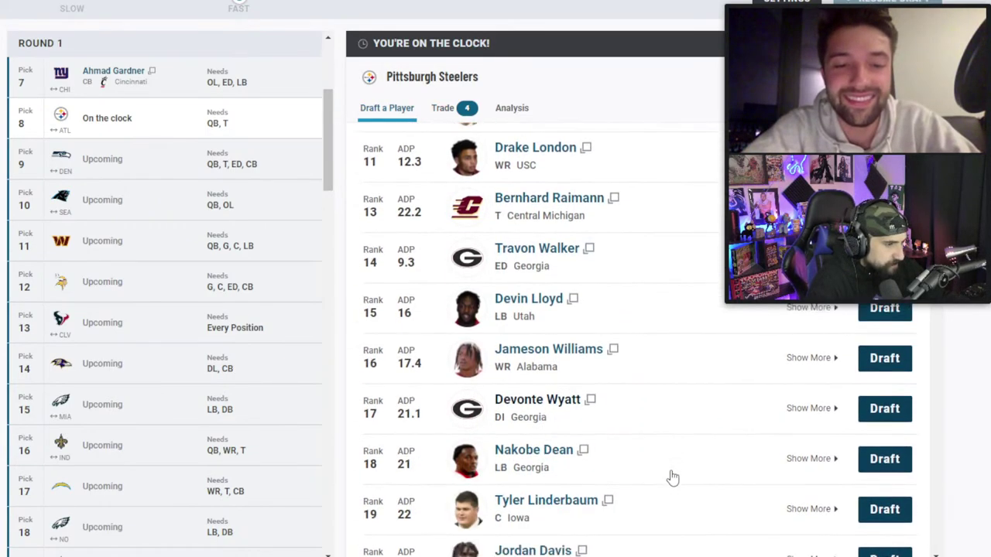
pyautogui.scroll(-2, 671, 477)
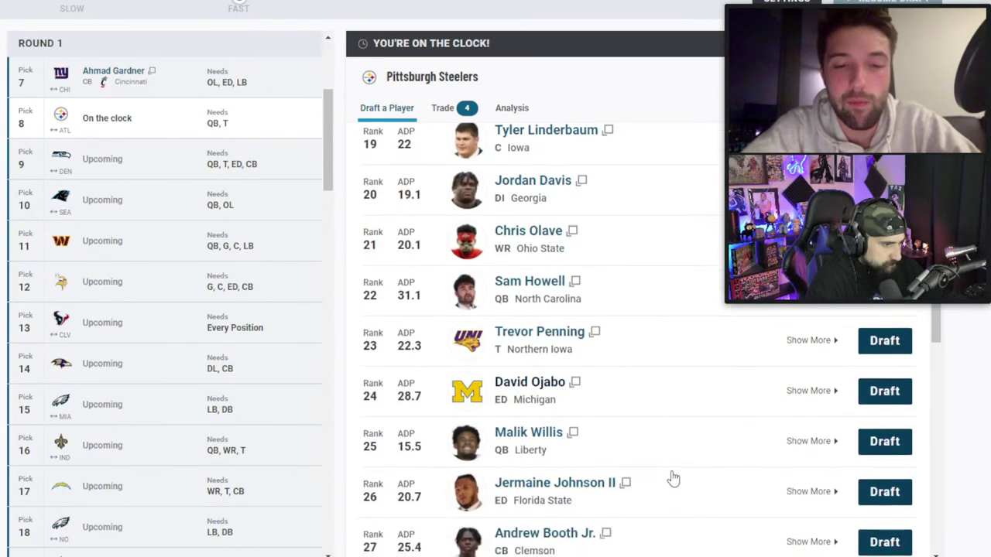
pyautogui.scroll(-1, 666, 479)
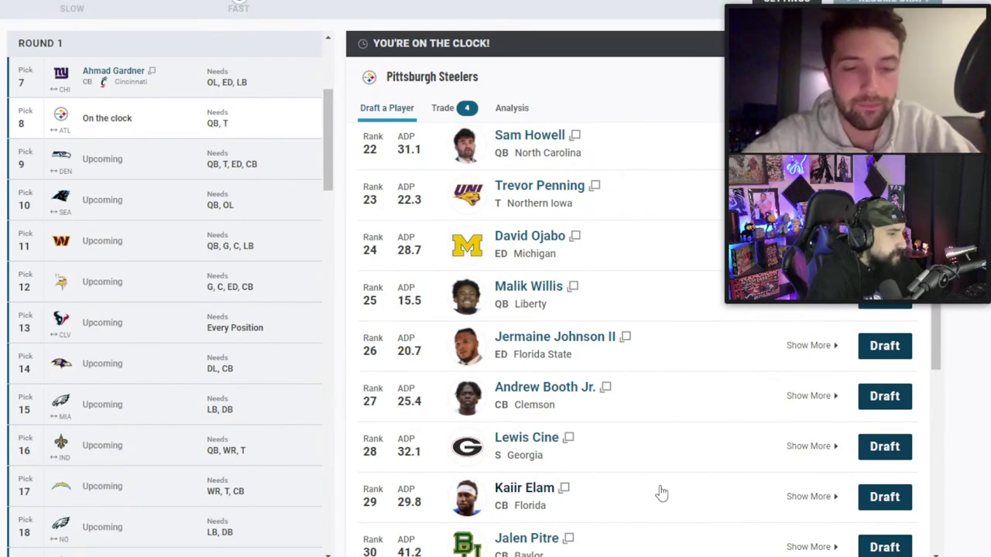
pyautogui.scroll(1, 660, 493)
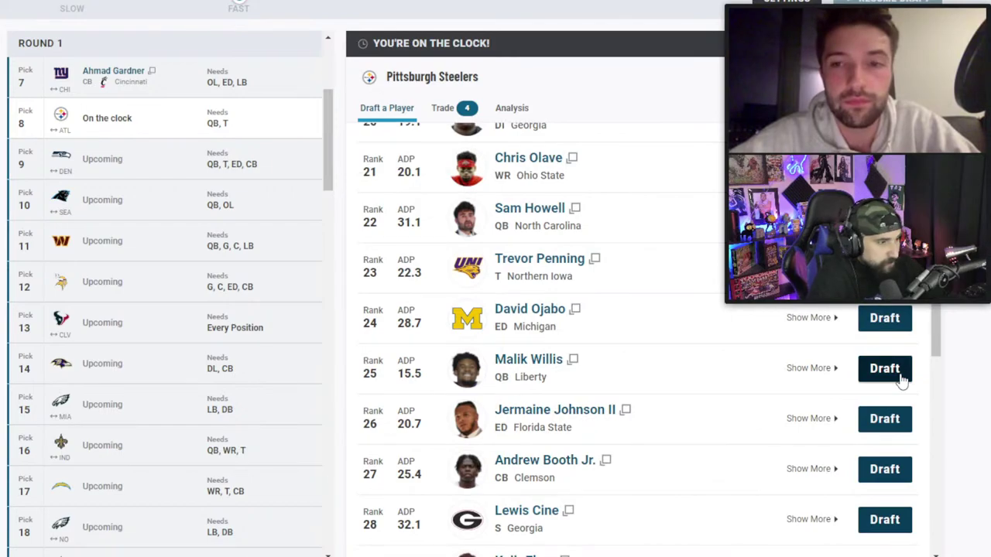
pyautogui.click(884, 370)
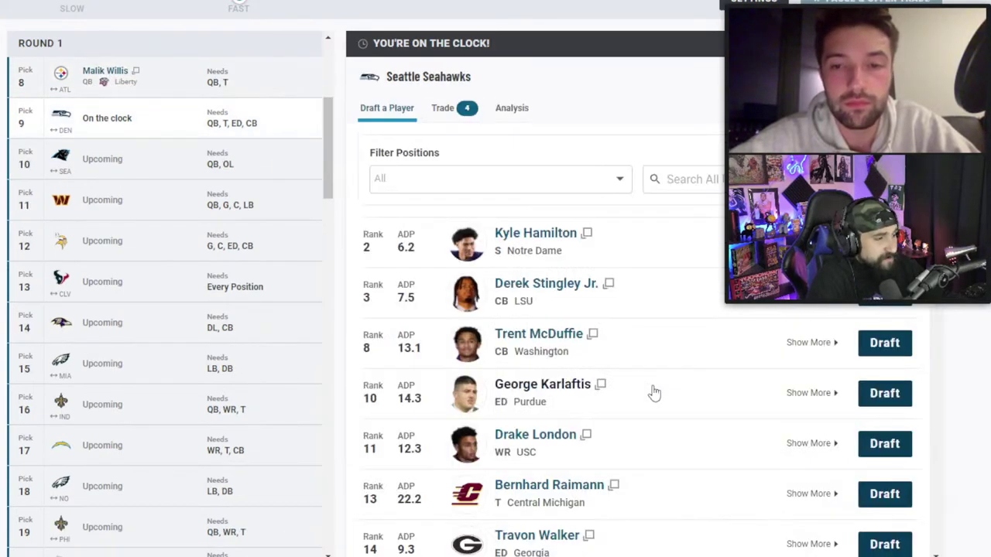
# - Draft cornerback Derek Stingley Jr. for the Seattle Seahawks at pick 9, keeping the video call window clear of his entry
pyautogui.scroll(4, 157, 271)
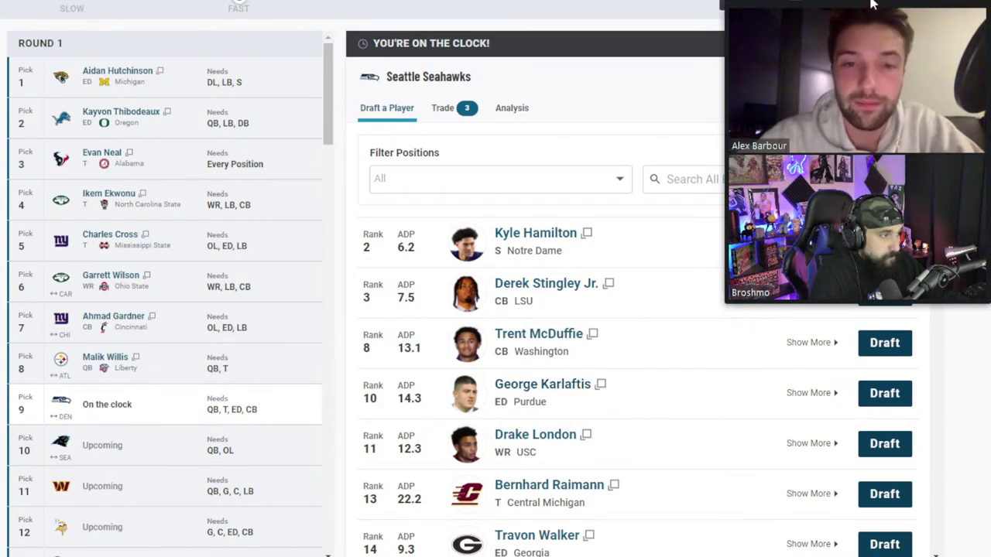
pyautogui.moveTo(871, 23); pyautogui.dragTo(675, 23)
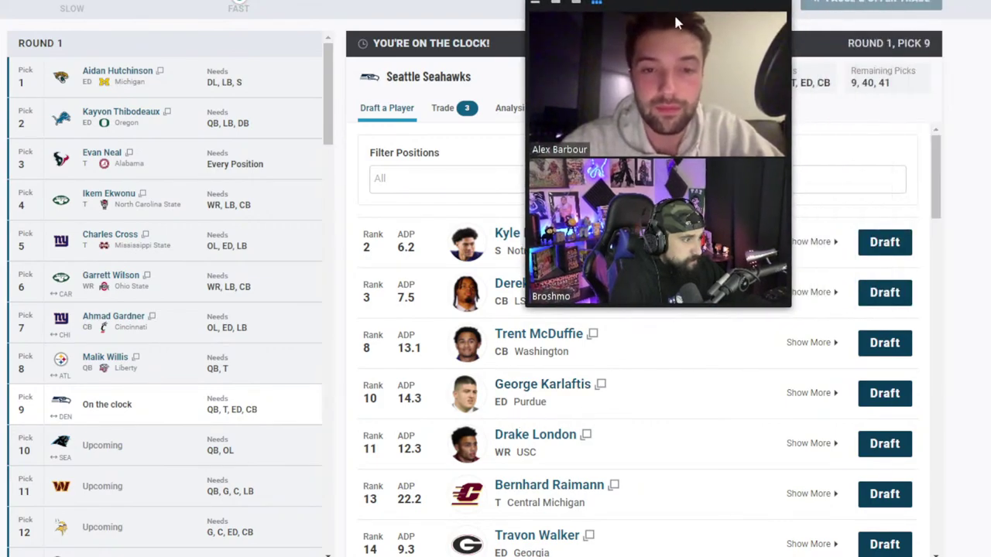
pyautogui.click(889, 289)
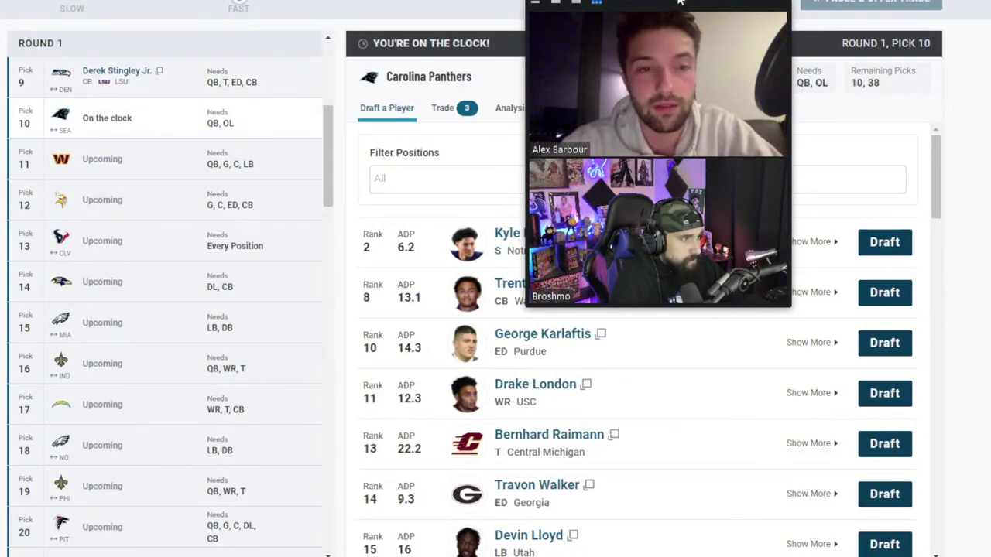
pyautogui.moveTo(652, 2); pyautogui.dragTo(879, 33)
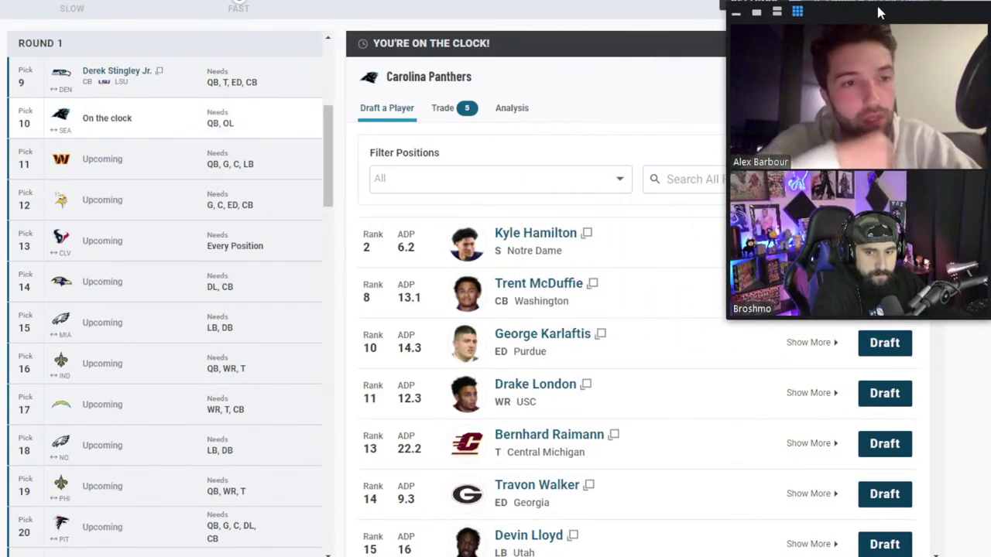
# - Start a trade for the Carolina Panthers' pick 10 with the Philadelphia Eagles as the trade partner
pyautogui.scroll(2, 192, 335)
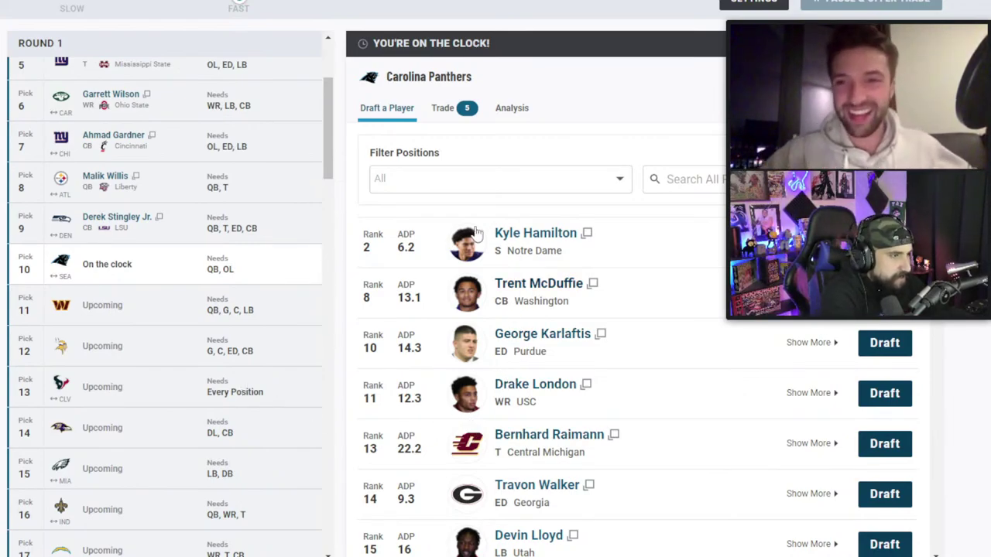
pyautogui.click(445, 108)
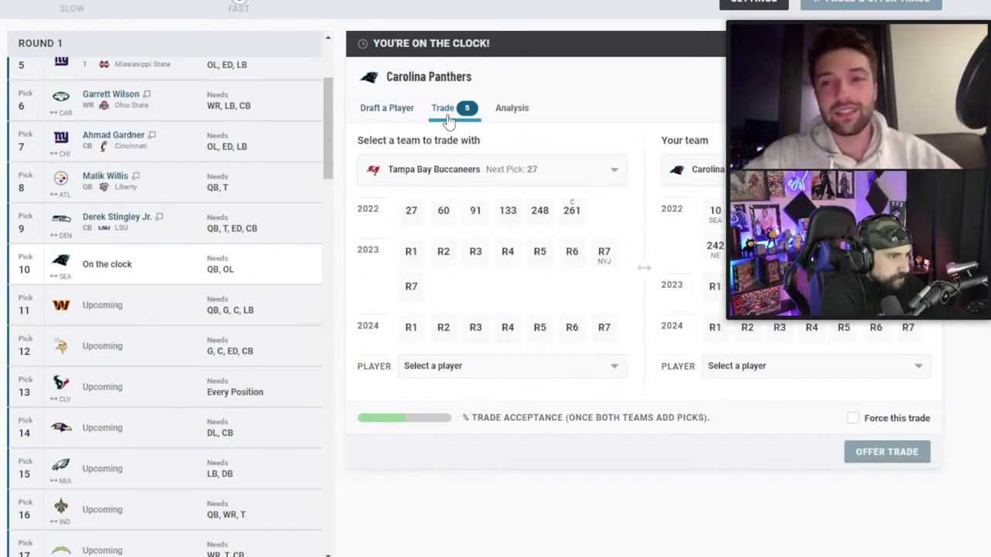
pyautogui.click(471, 177)
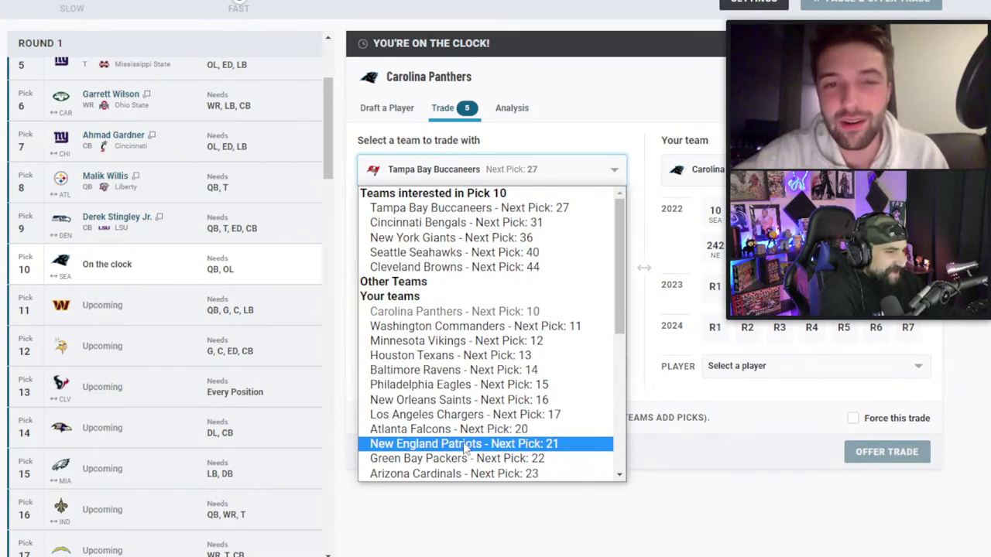
pyautogui.scroll(-3, 466, 448)
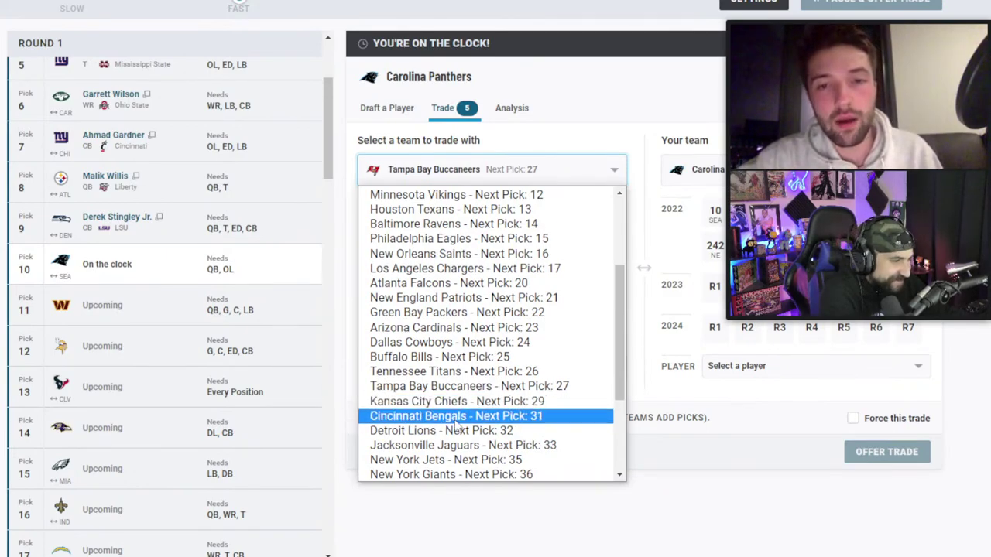
pyautogui.scroll(-3, 454, 423)
pyautogui.scroll(3, 455, 425)
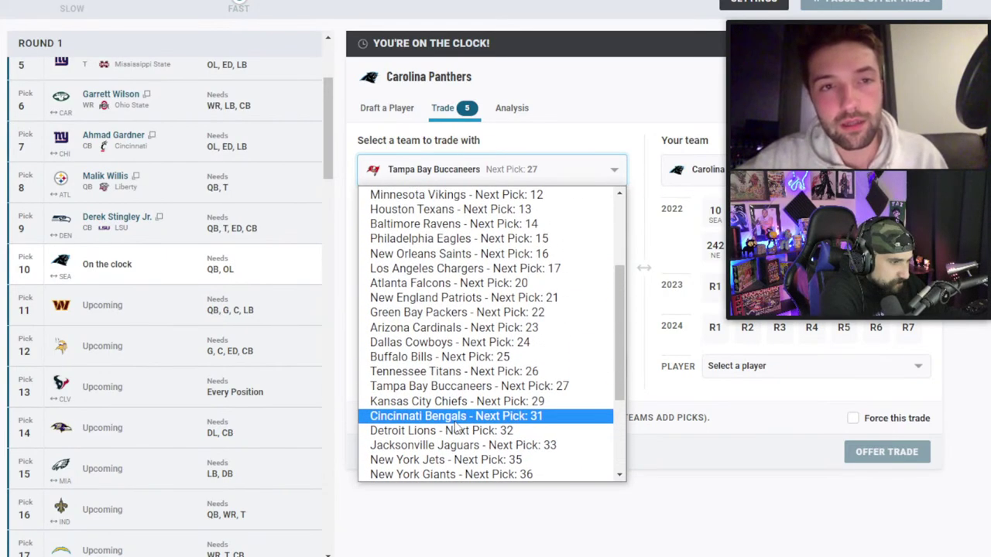
pyautogui.scroll(3, 456, 425)
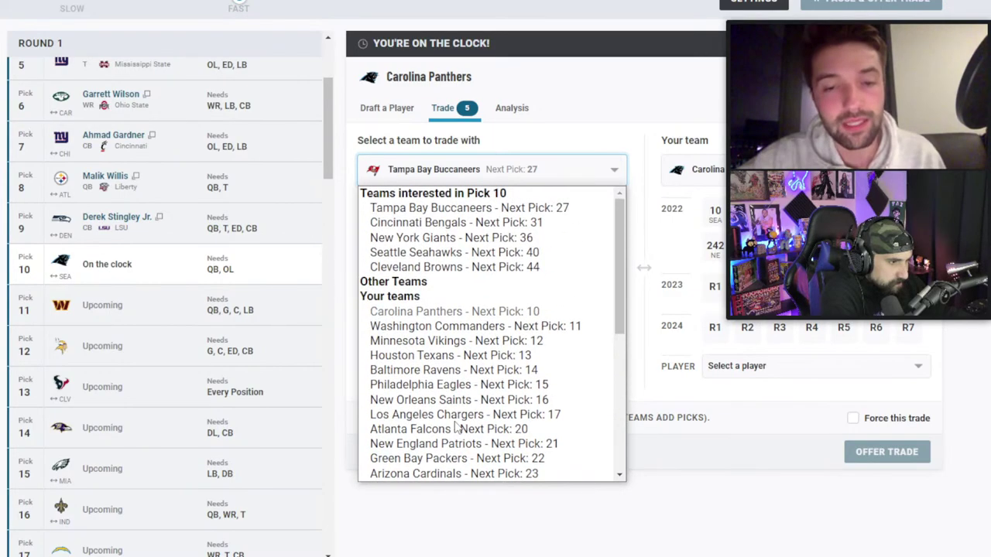
pyautogui.click(417, 393)
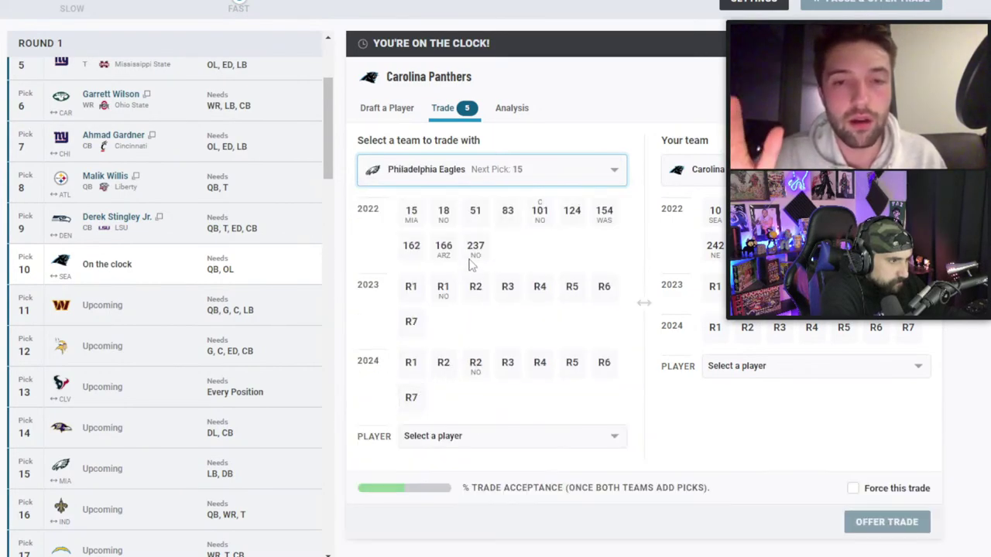
# - Force a trade of the Panthers' 2022 pick 10 for the Eagles' 2022 picks 15 and 83, uncovering the Panthers' picks behind the video call window
pyautogui.click(413, 221)
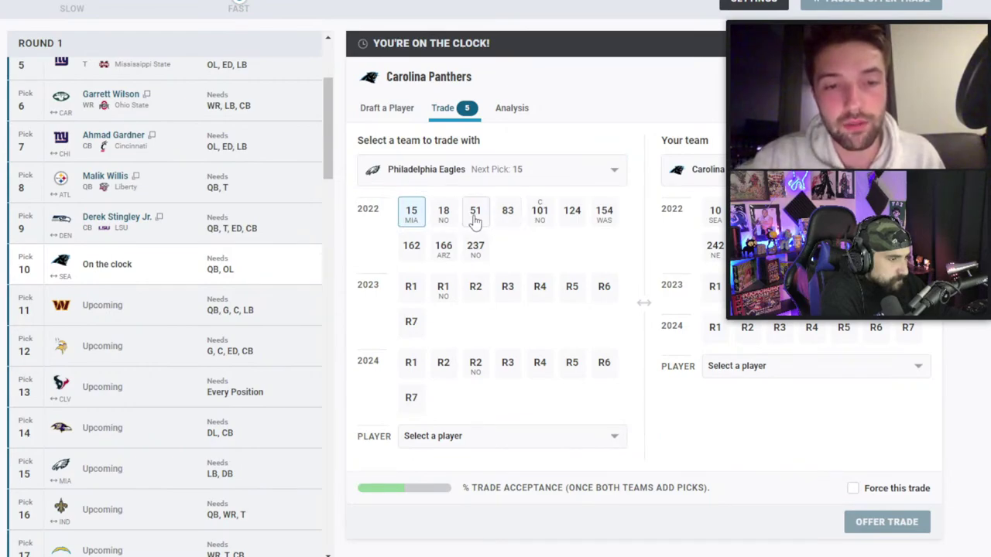
pyautogui.click(508, 217)
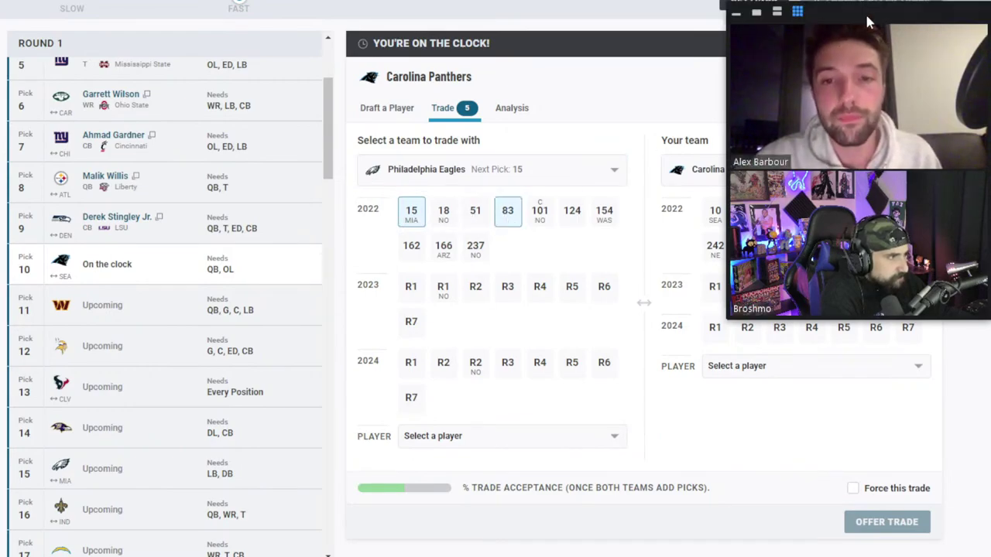
pyautogui.moveTo(864, 11); pyautogui.dragTo(9, 66)
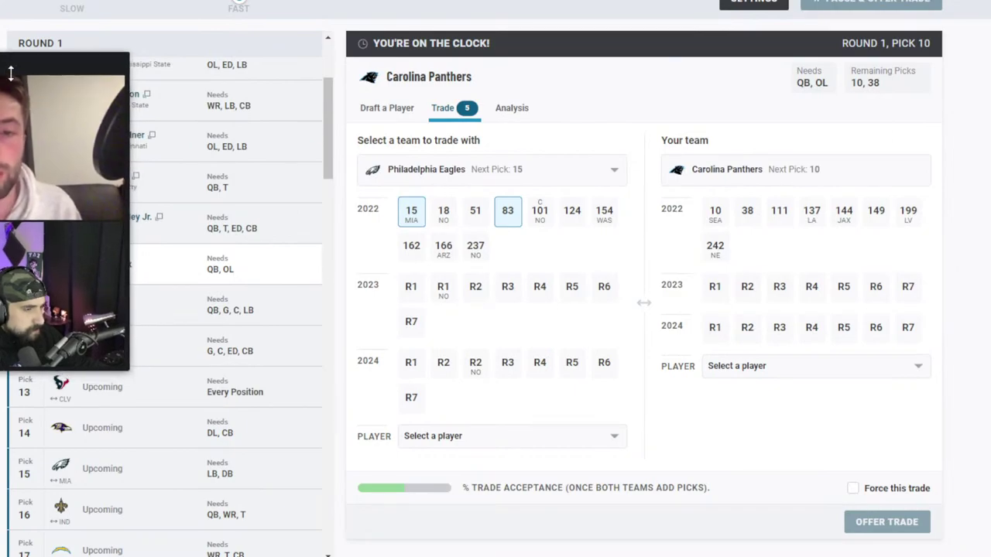
pyautogui.click(718, 217)
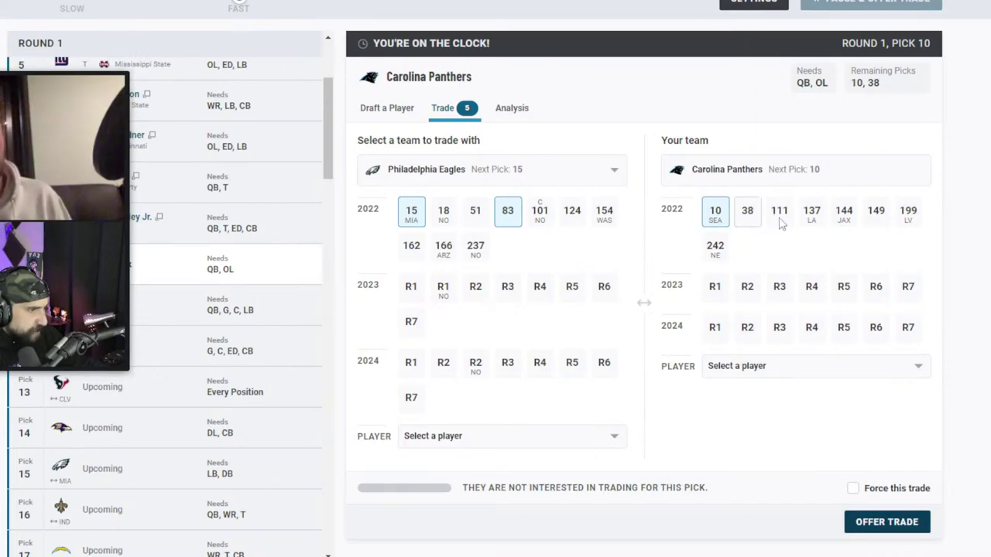
pyautogui.moveTo(54, 73)
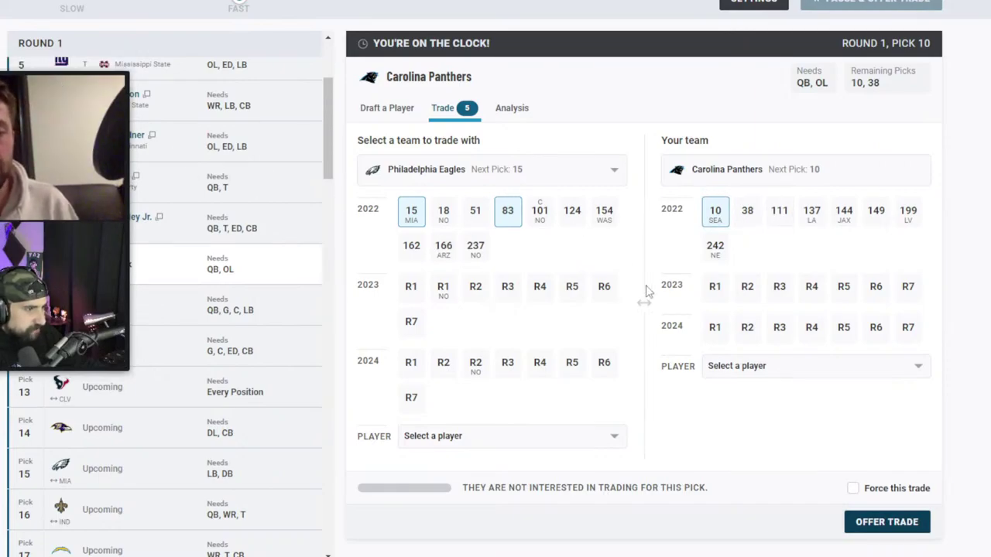
pyautogui.click(884, 524)
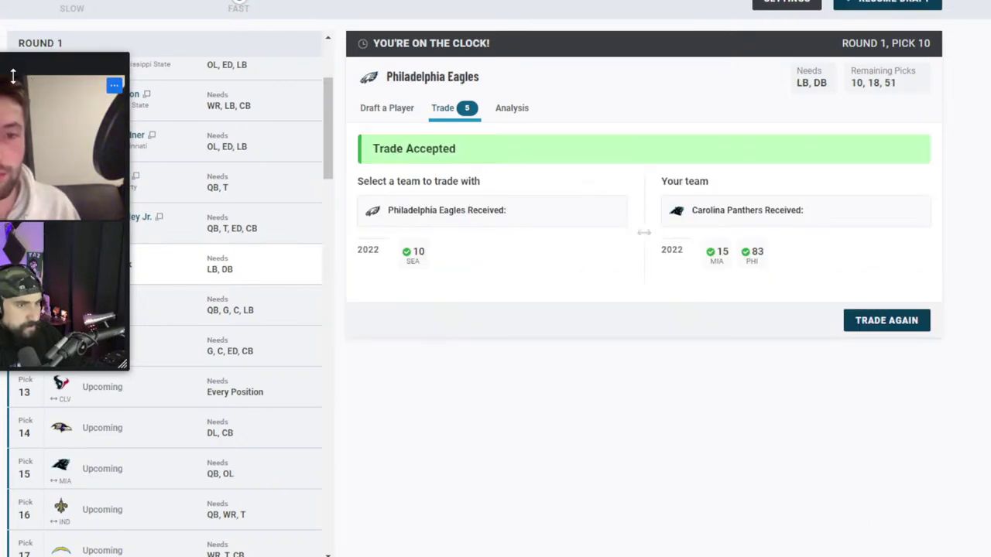
# - Draft safety Kyle Hamilton for the Philadelphia Eagles at pick 10, keeping the video call window clear of his entry
pyautogui.click(10, 59)
pyautogui.moveTo(751, 104); pyautogui.dragTo(673, 50)
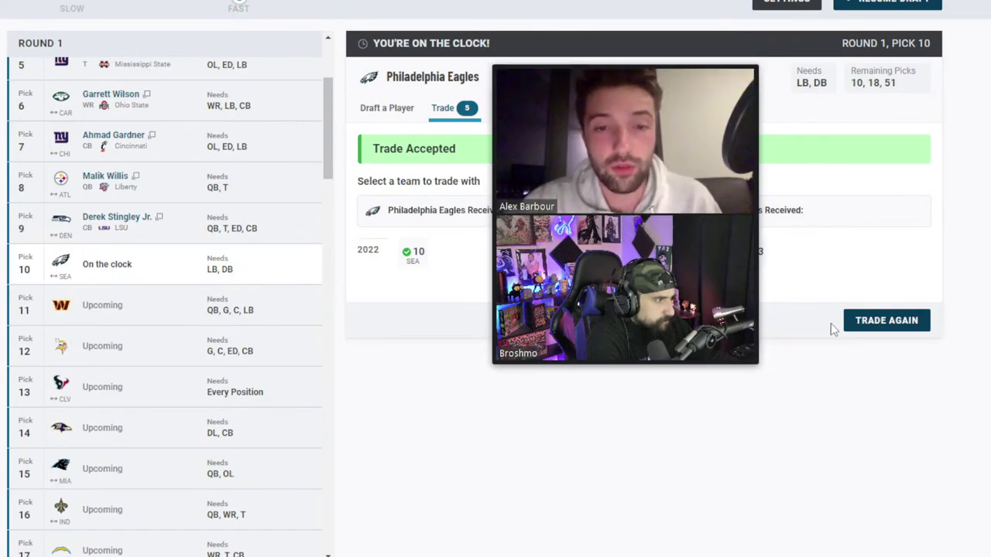
pyautogui.click(379, 110)
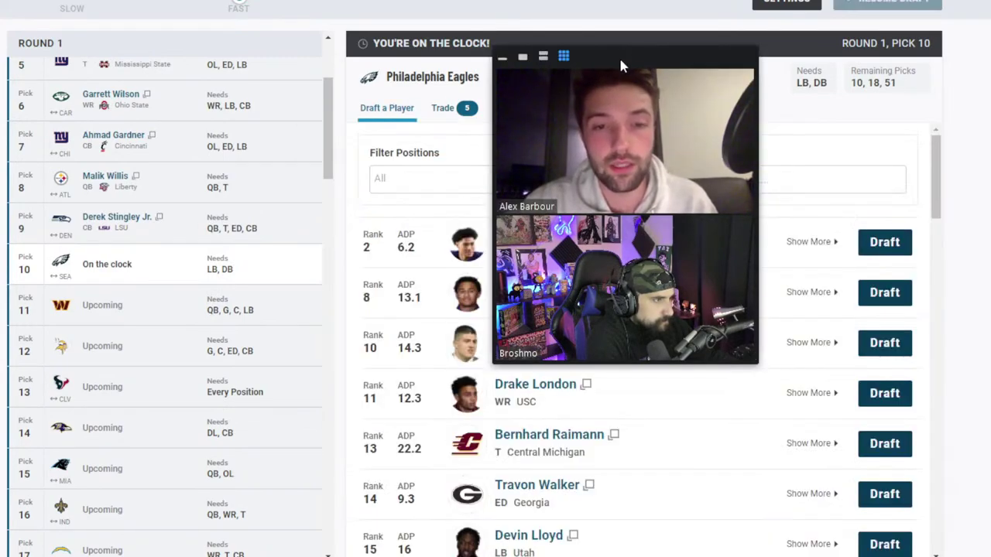
pyautogui.moveTo(619, 55); pyautogui.dragTo(855, 3)
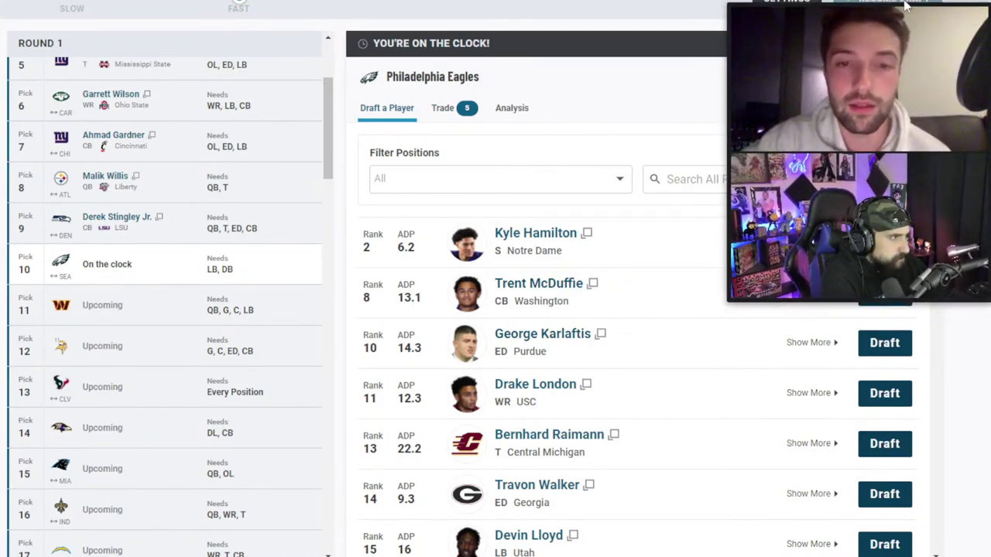
pyautogui.moveTo(842, 9); pyautogui.dragTo(515, 26)
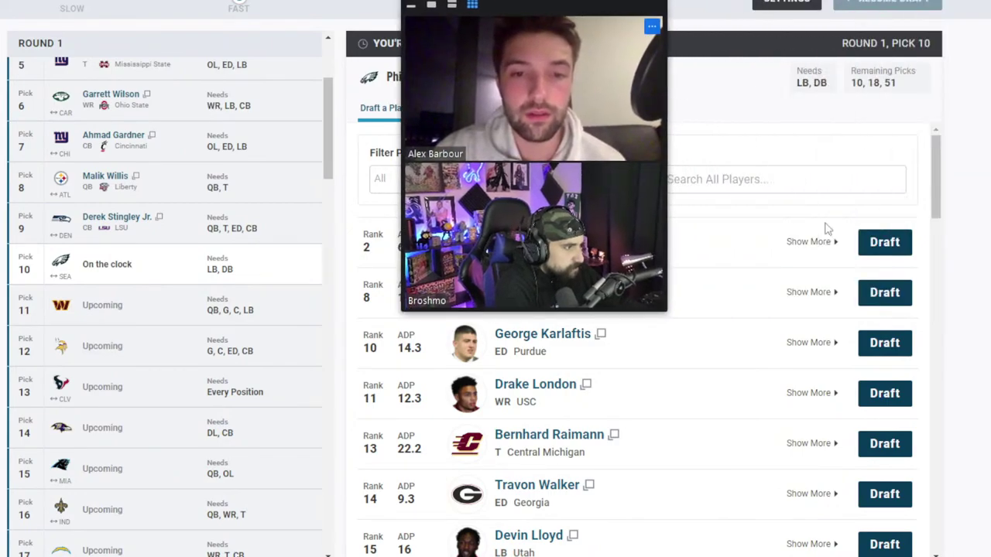
pyautogui.click(877, 245)
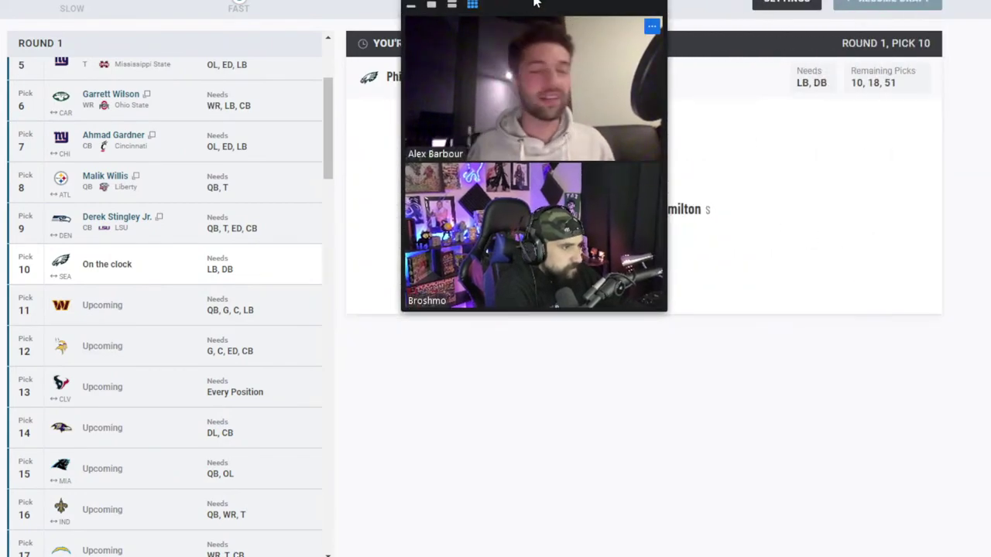
pyautogui.moveTo(583, 10); pyautogui.dragTo(852, 1)
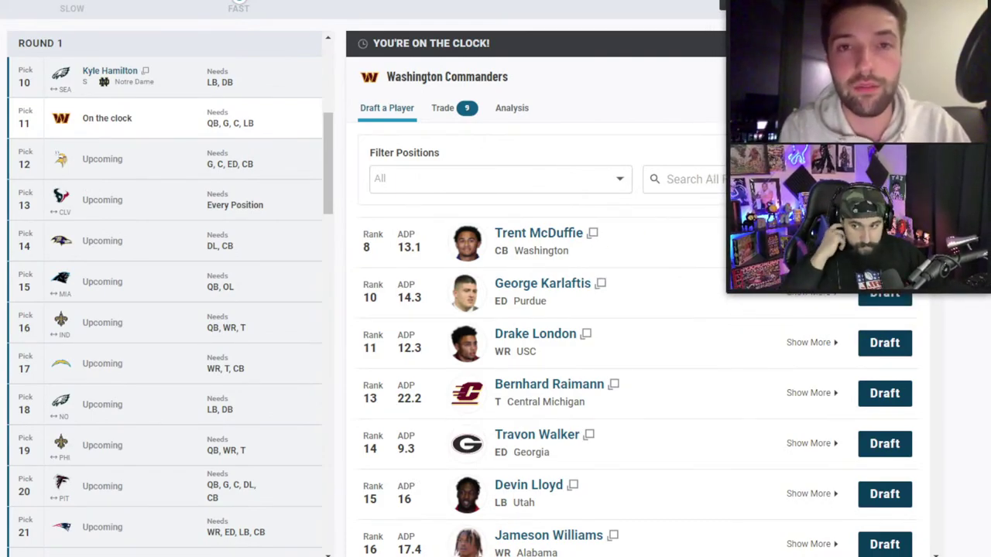
# - Review the earlier round 1 picks and the available prospects, and draft wide receiver Drake London for the Washington Commanders at pick 11
pyautogui.scroll(3, 215, 324)
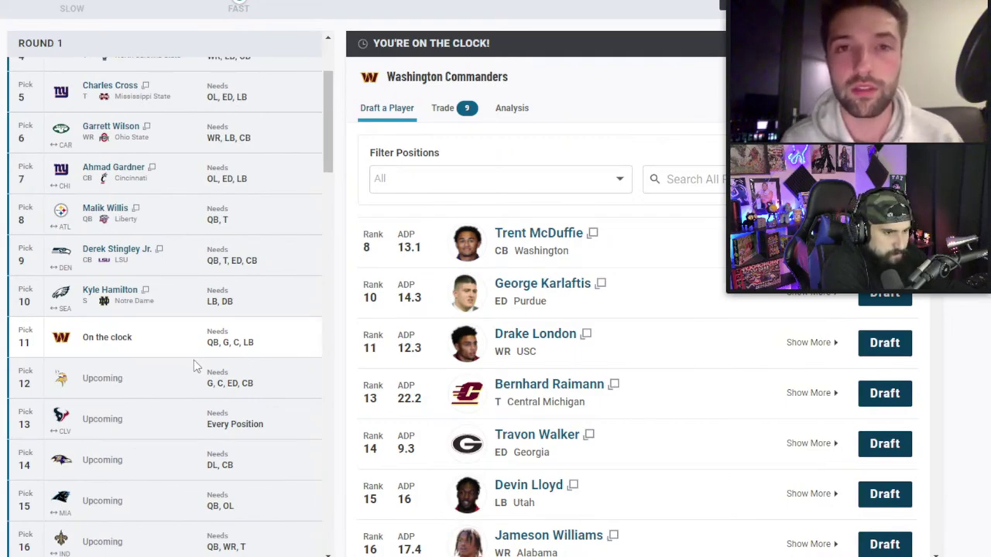
pyautogui.scroll(3, 195, 366)
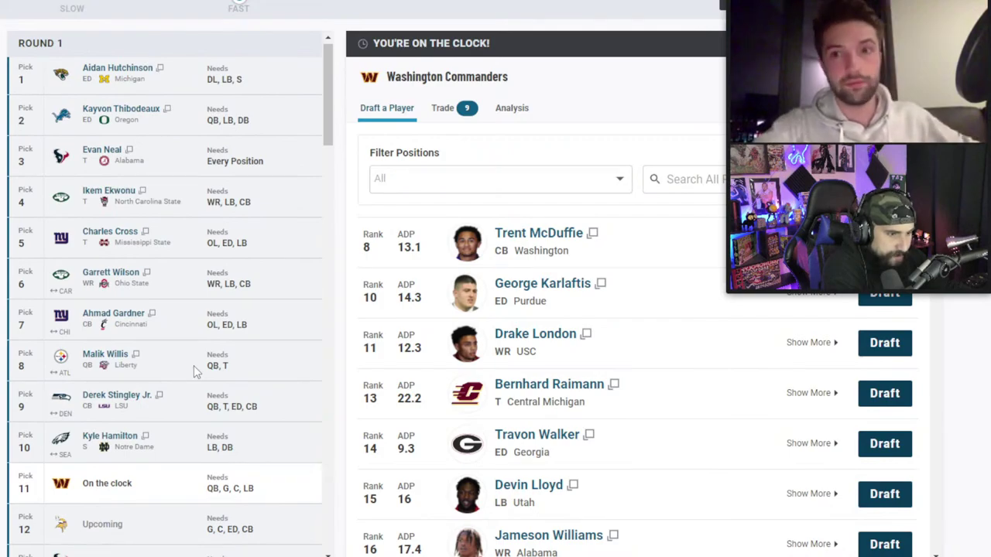
pyautogui.scroll(-4, 193, 365)
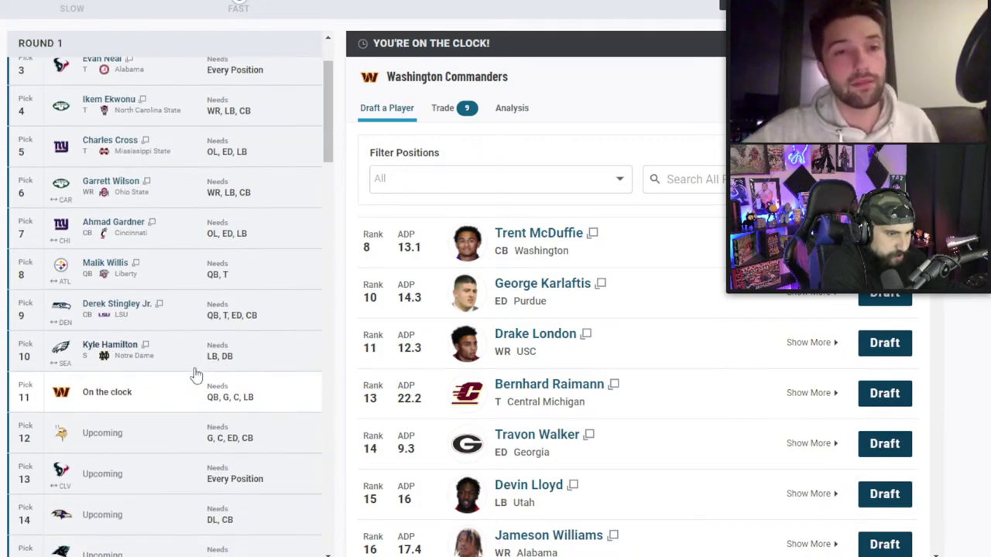
pyautogui.scroll(-1, 196, 374)
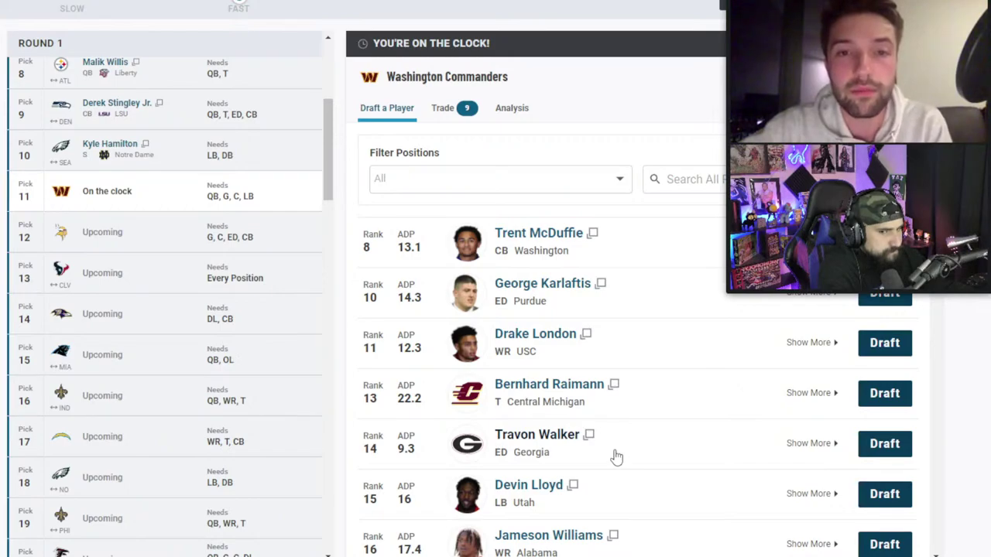
pyautogui.scroll(-2, 617, 458)
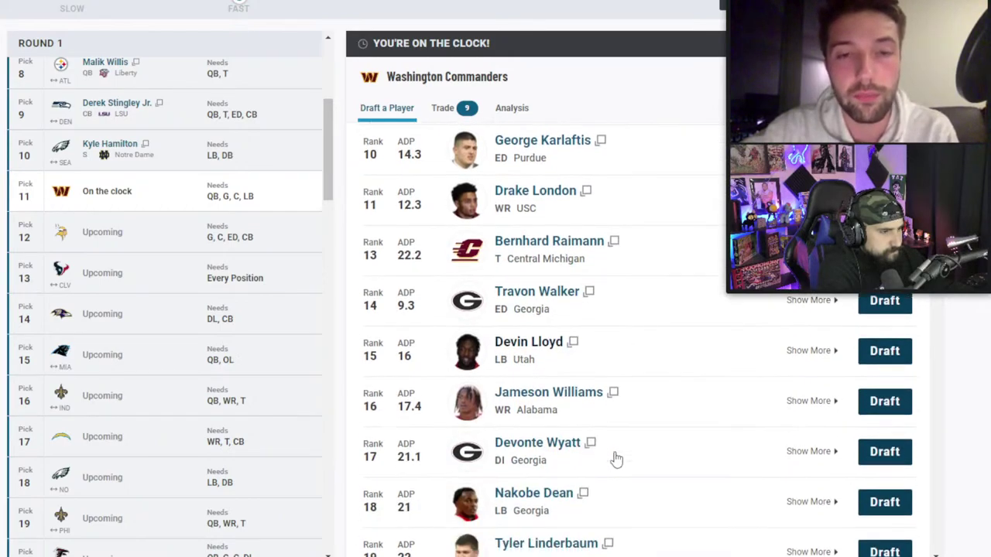
pyautogui.scroll(-1, 616, 461)
pyautogui.scroll(-2, 617, 459)
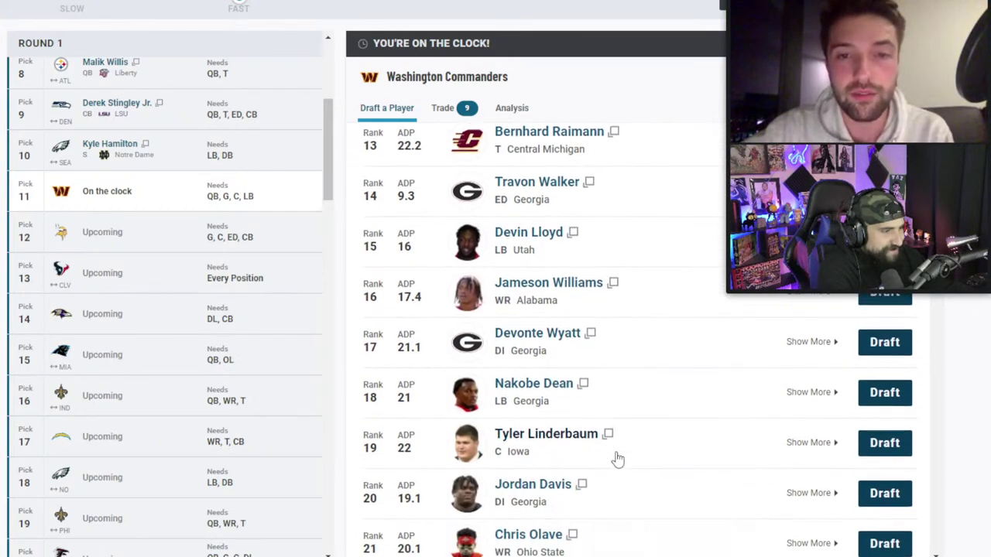
pyautogui.scroll(-1, 617, 461)
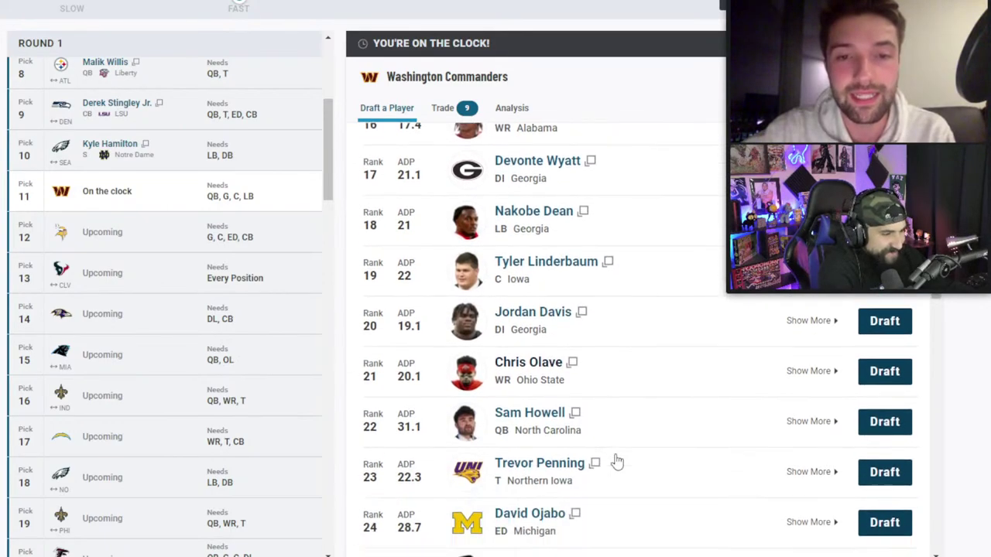
pyautogui.scroll(-1, 617, 463)
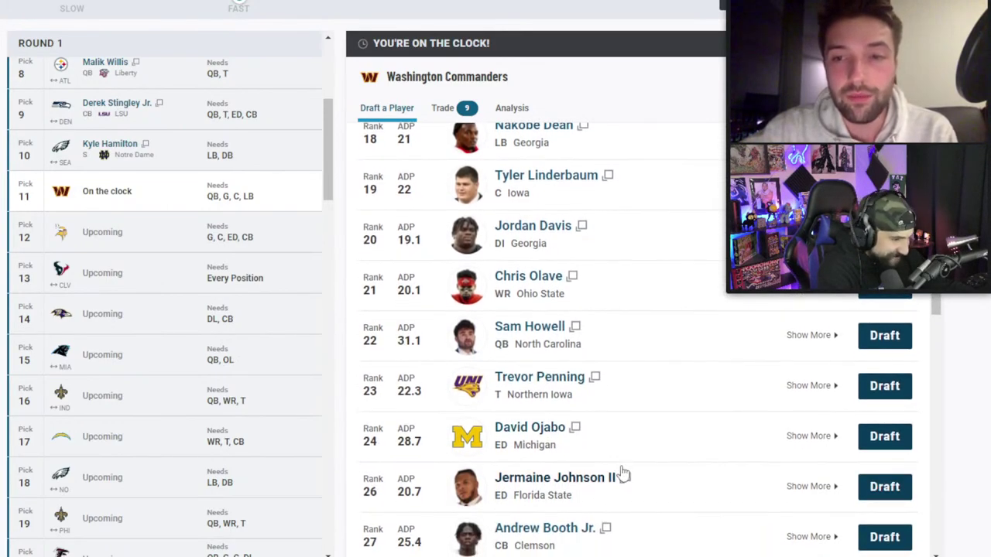
pyautogui.scroll(-2, 621, 472)
pyautogui.scroll(-2, 624, 478)
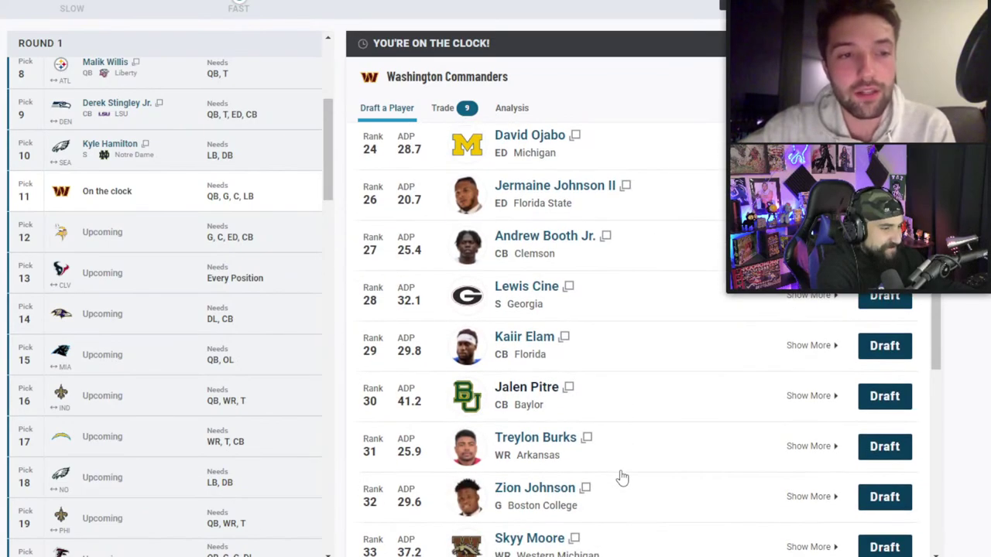
pyautogui.scroll(-2, 624, 478)
pyautogui.scroll(13, 624, 480)
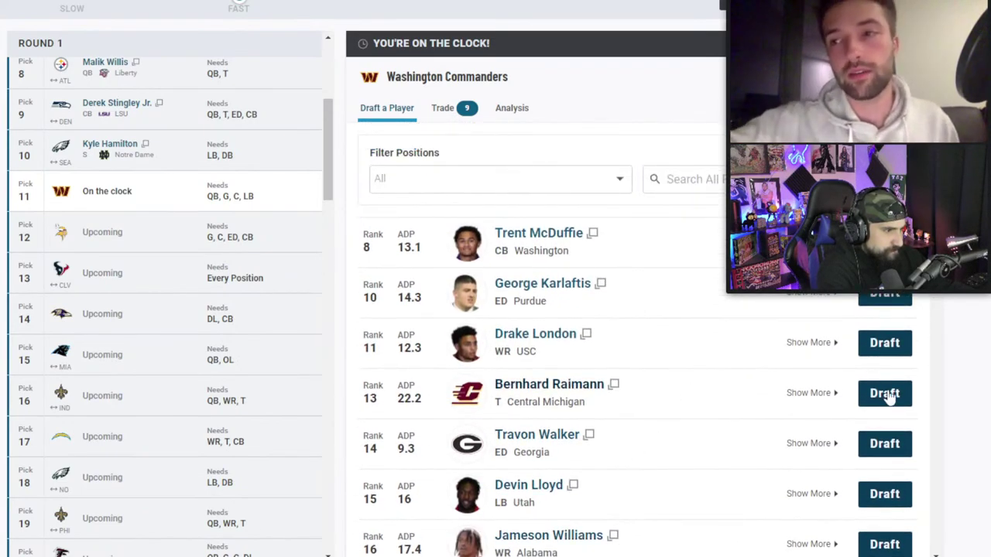
pyautogui.click(884, 342)
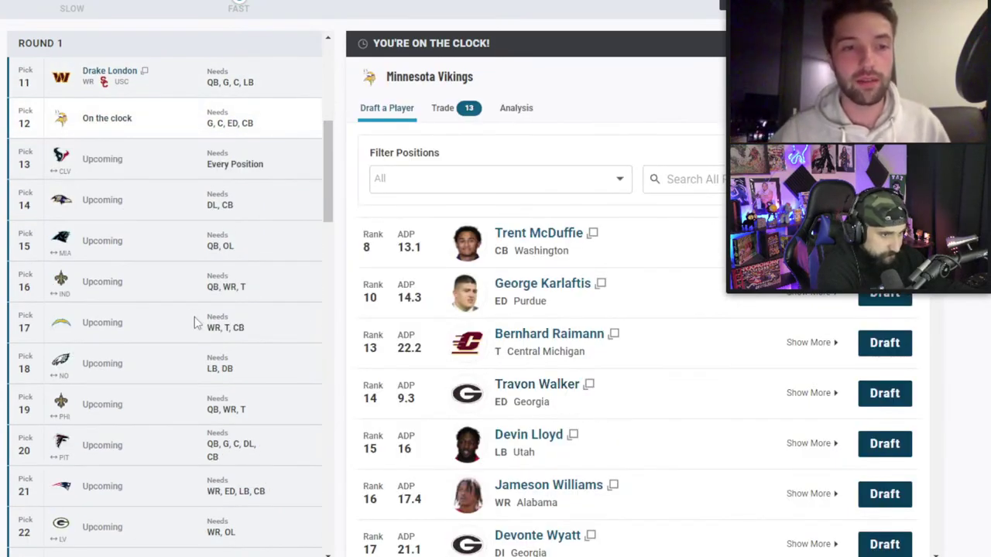
# - Check the round 1 board and draft wide receiver Jameson Williams for the Minnesota Vikings at pick 12
pyautogui.scroll(5, 194, 324)
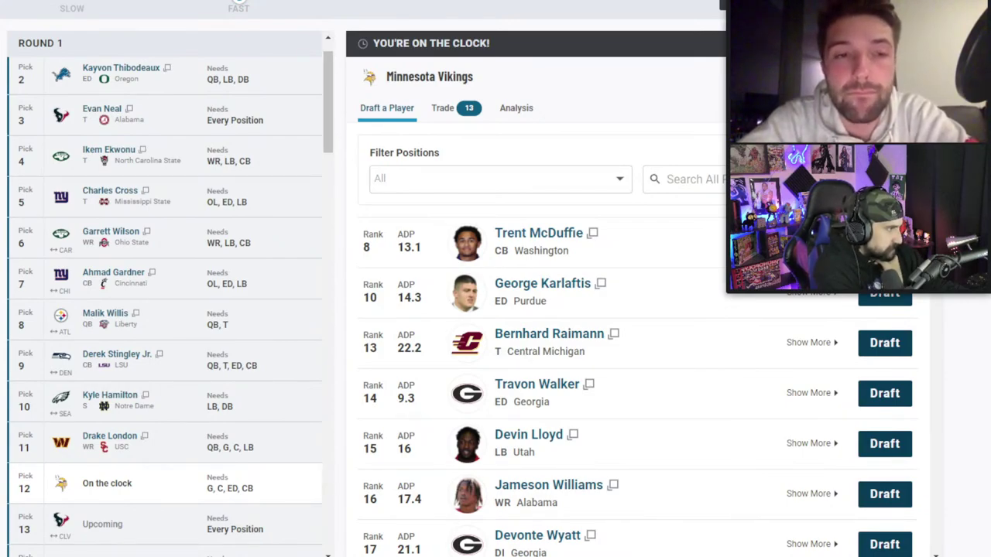
pyautogui.scroll(-1, 269, 329)
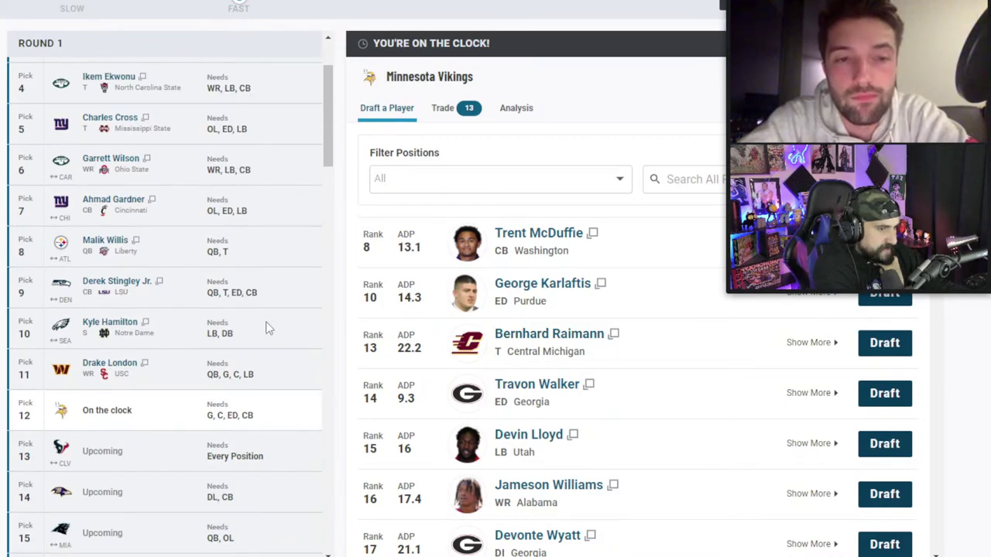
pyautogui.scroll(-2, 268, 329)
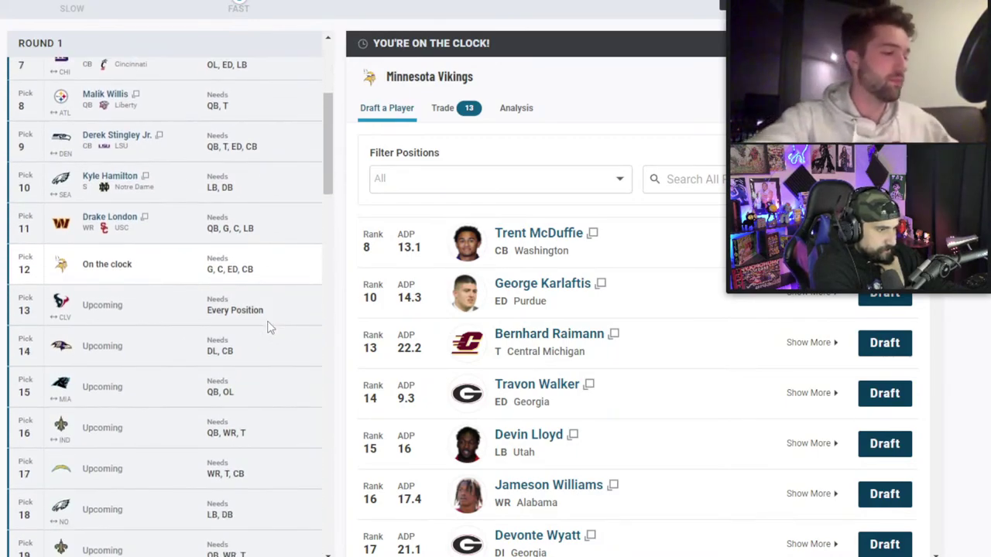
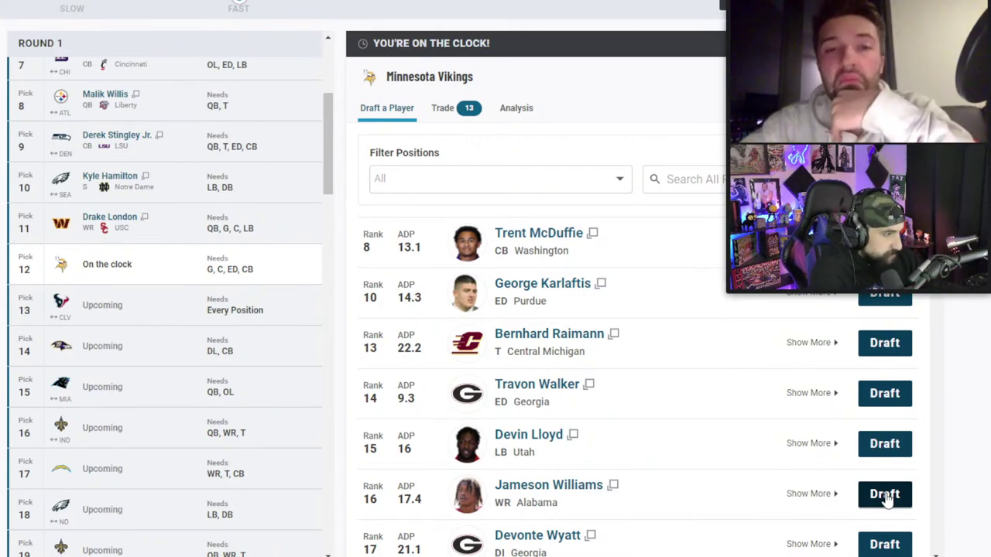
pyautogui.click(886, 496)
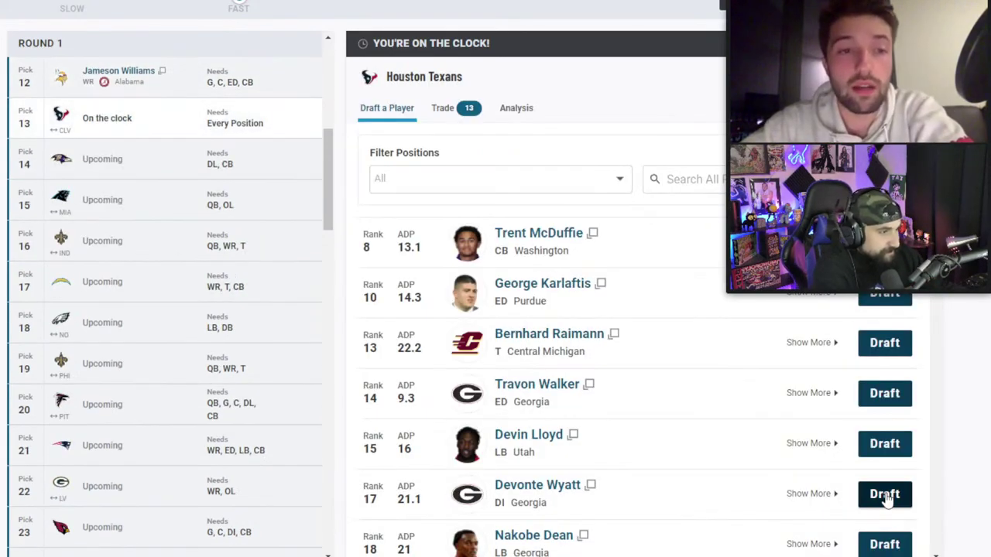
# - Draft edge defender Travon Walker for the Houston Texans at pick 13
pyautogui.scroll(2, 242, 447)
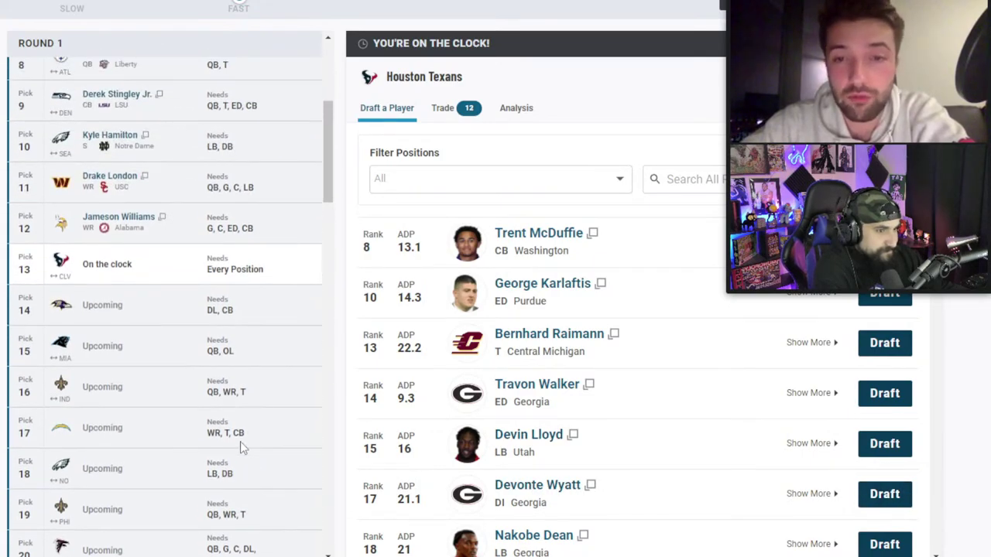
pyautogui.scroll(1, 240, 447)
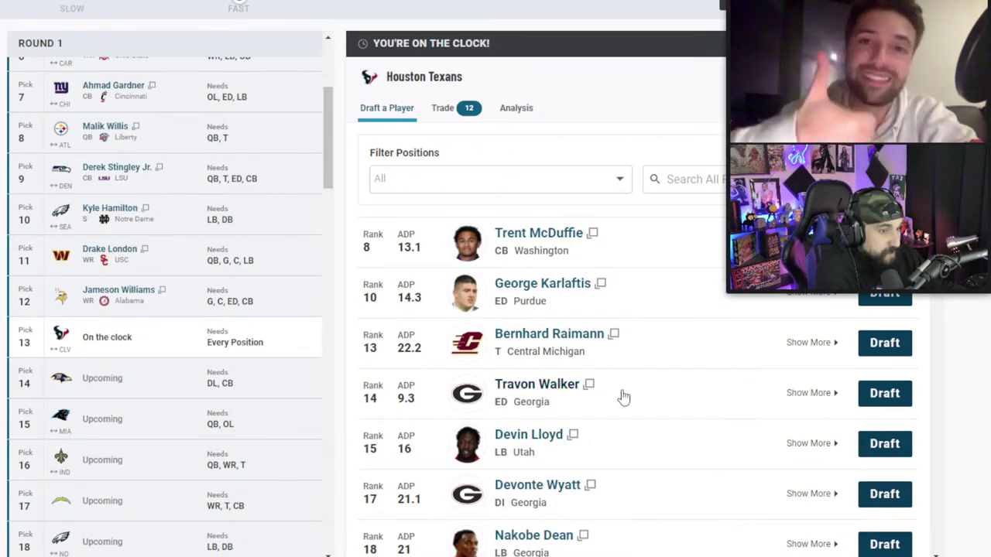
pyautogui.click(882, 408)
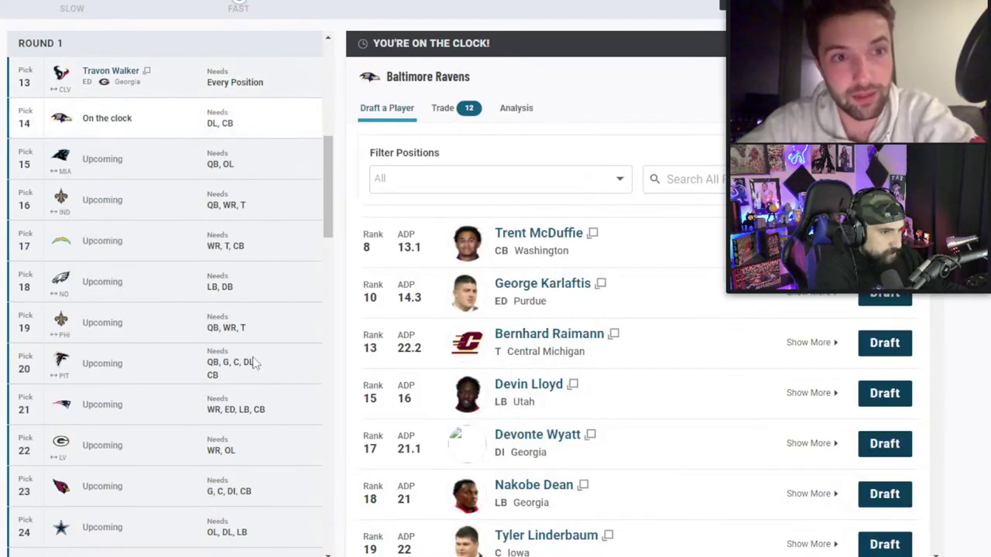
# - Find edge defender Jermaine Johnson II among the available prospects and draft him for the Baltimore Ravens at pick 14
pyautogui.scroll(2, 255, 364)
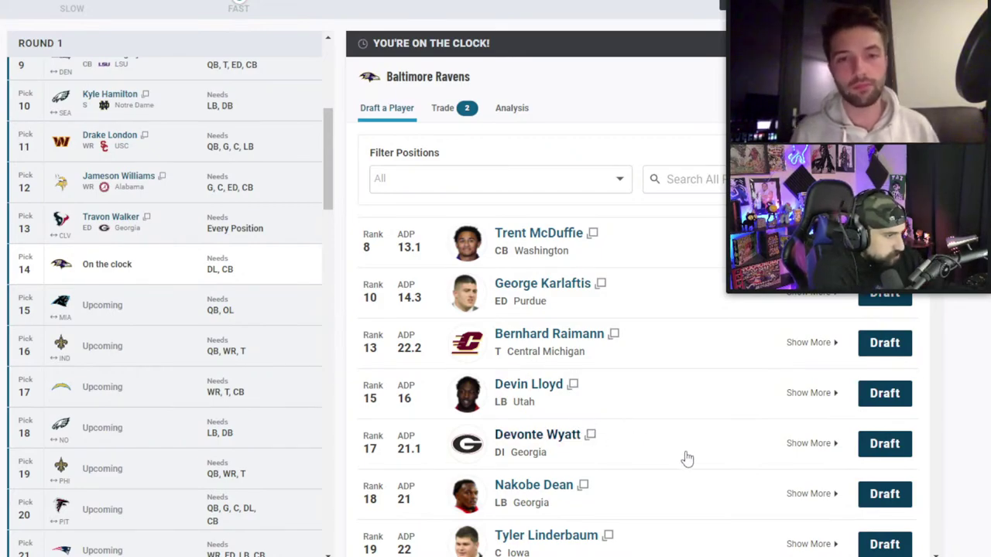
pyautogui.scroll(-5, 687, 459)
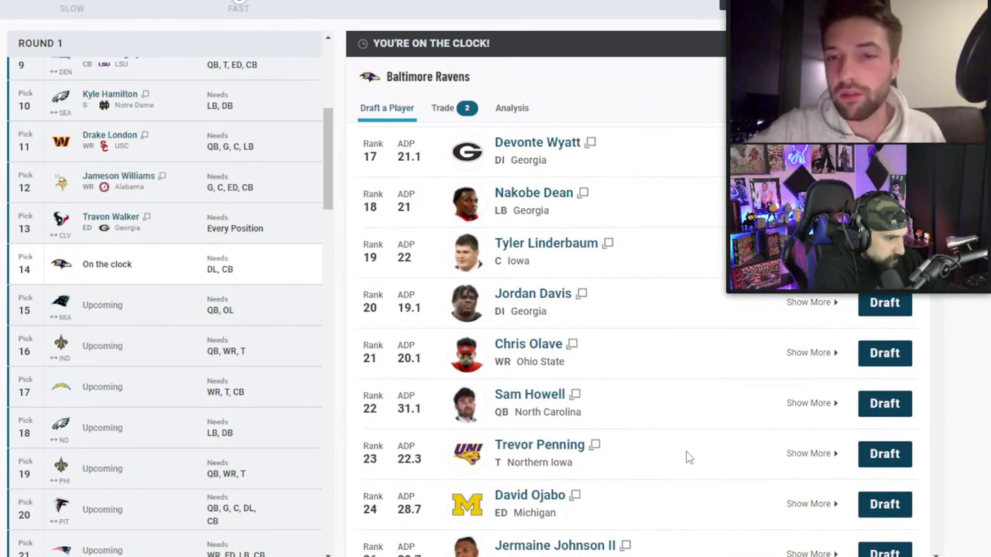
pyautogui.scroll(-1, 687, 459)
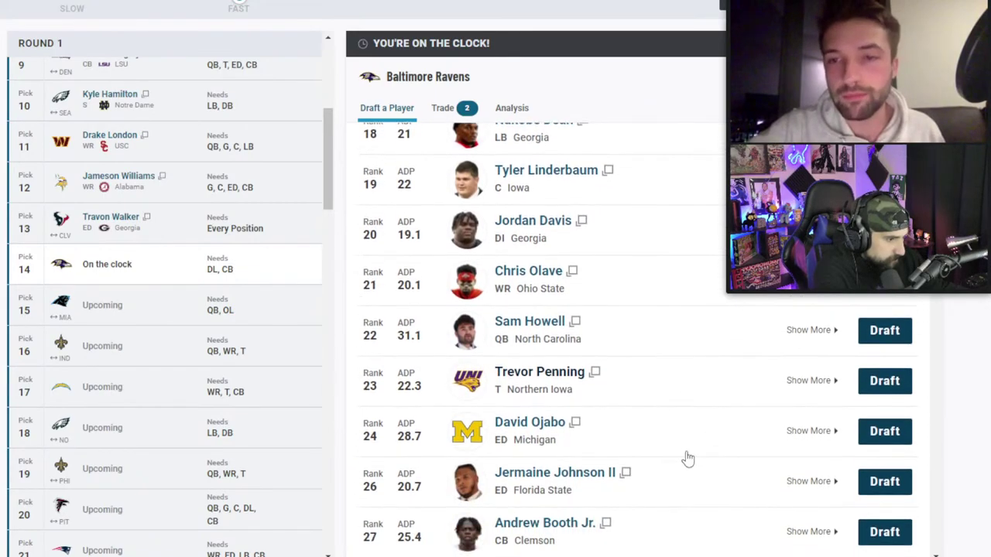
pyautogui.click(884, 482)
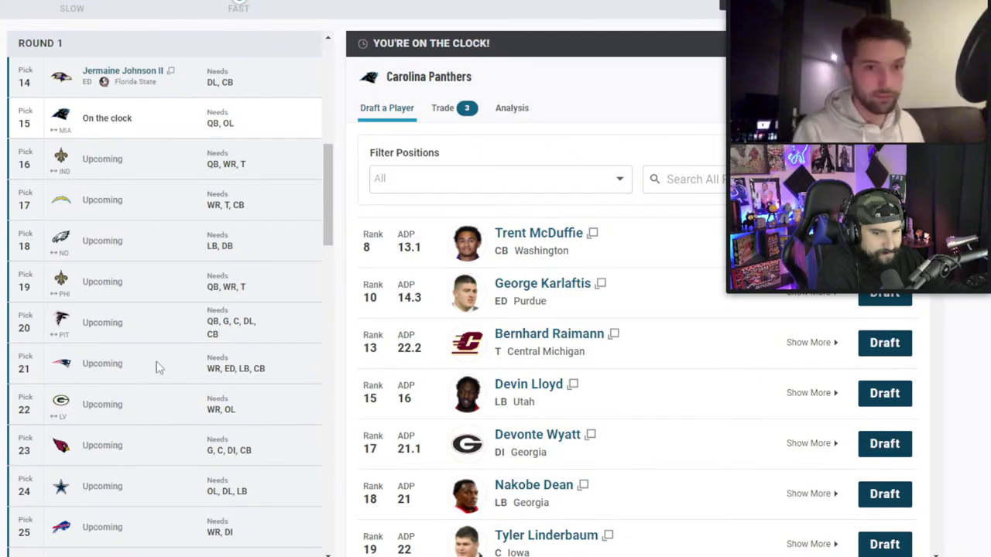
# - Filter the prospects to QB and draft Sam Howell for the Carolina Panthers at pick 15, moving the video call window clear of his entry
pyautogui.scroll(1, 157, 352)
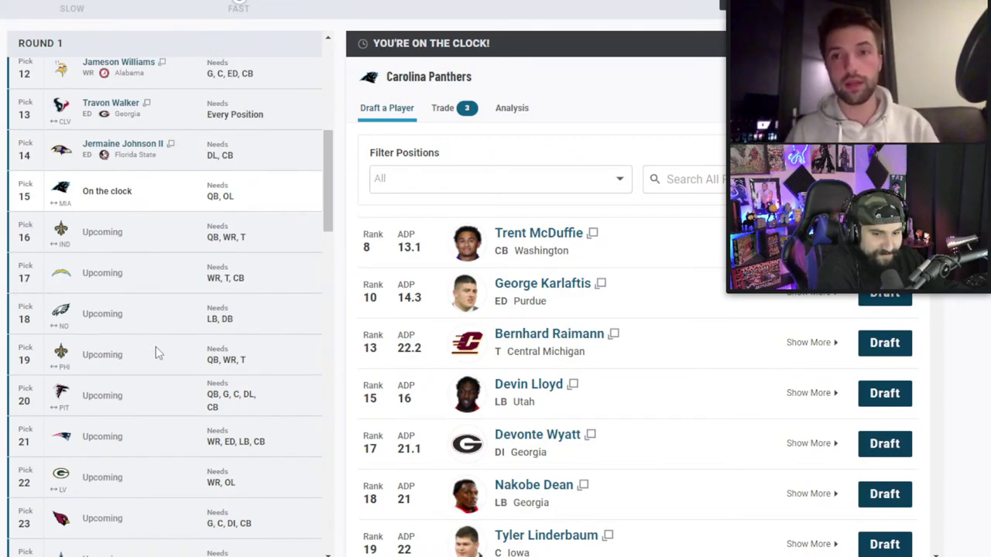
pyautogui.scroll(1, 155, 353)
pyautogui.scroll(1, 155, 350)
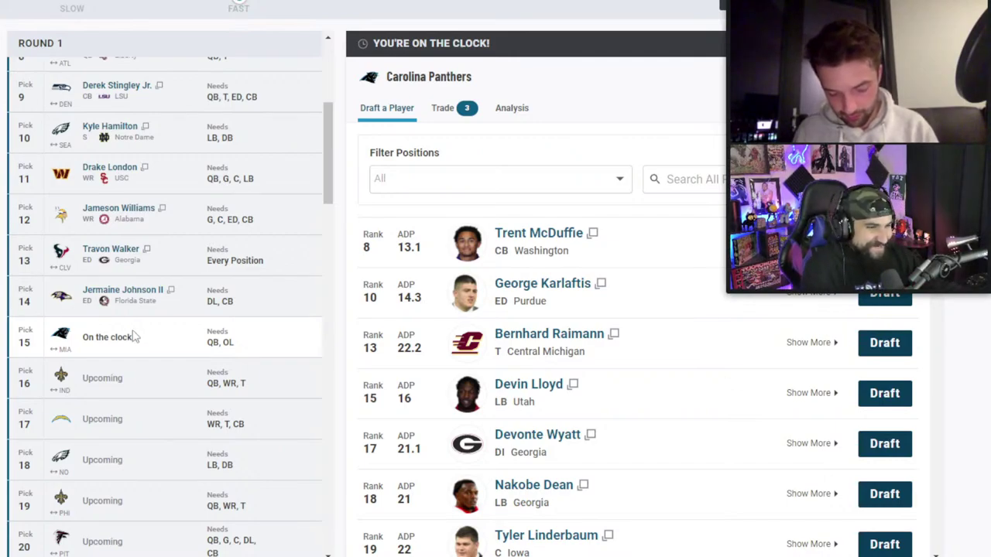
pyautogui.click(534, 191)
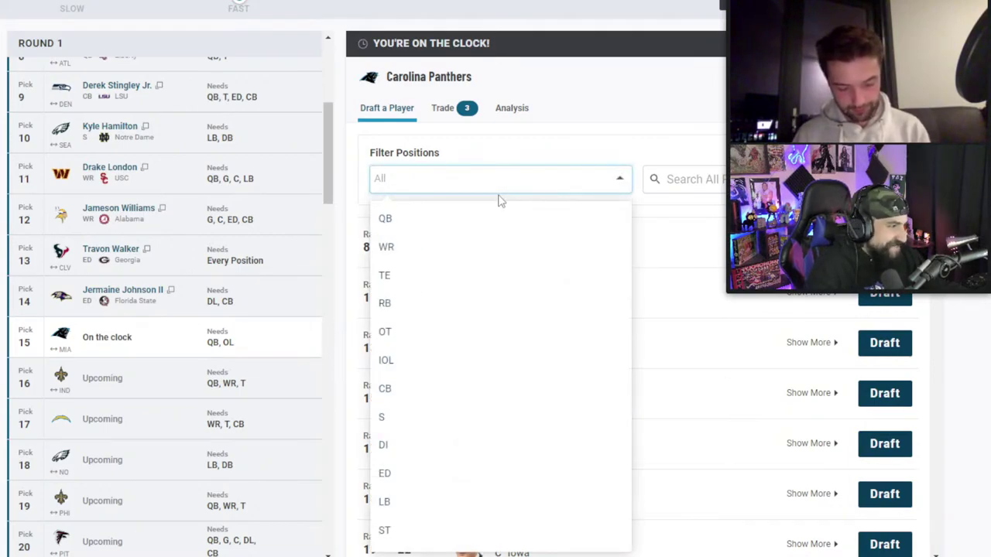
pyautogui.click(473, 224)
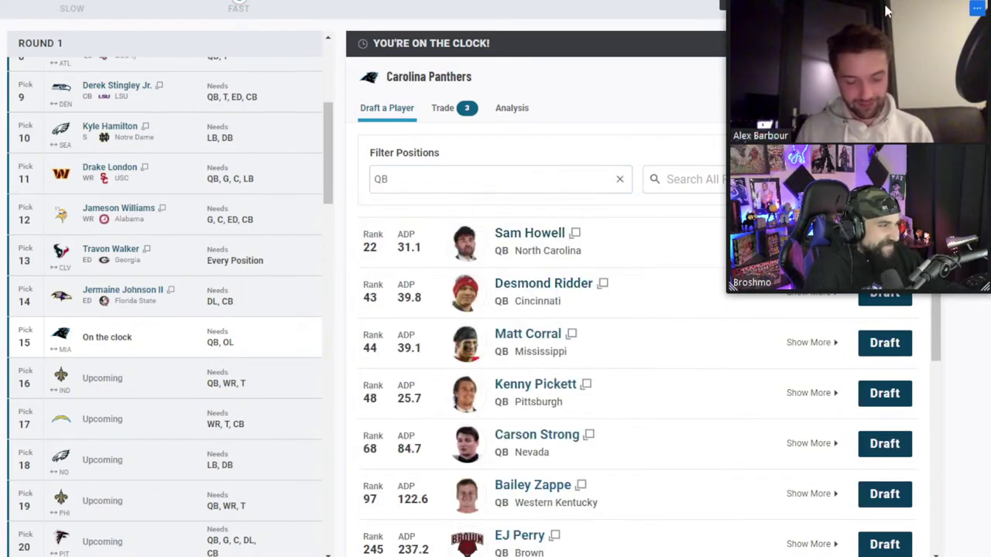
pyautogui.moveTo(888, 11); pyautogui.dragTo(294, 93)
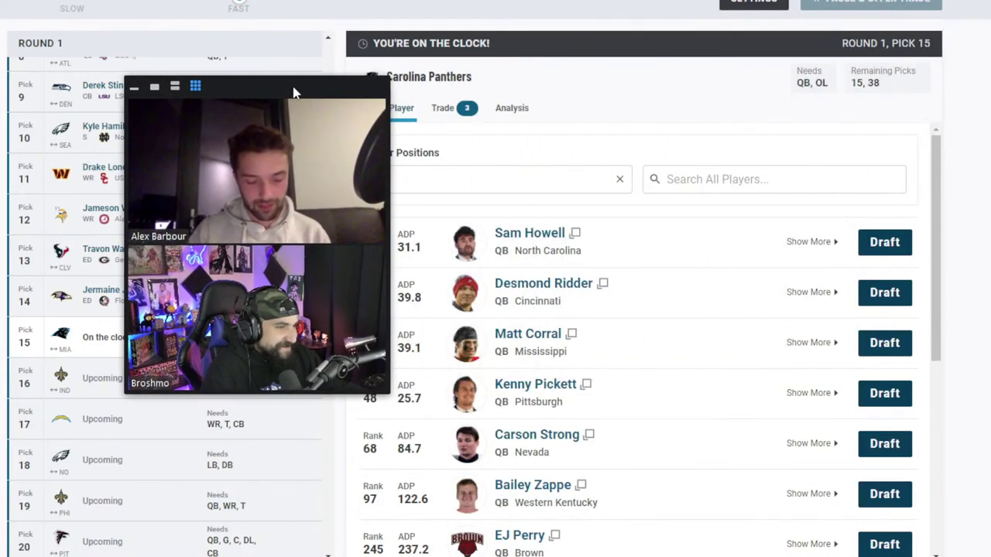
pyautogui.click(884, 241)
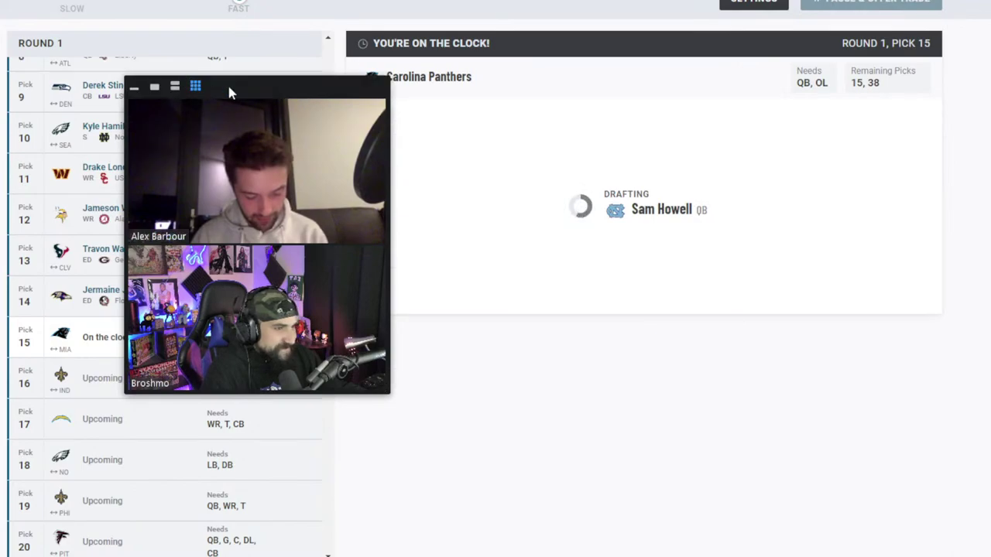
pyautogui.moveTo(279, 93); pyautogui.dragTo(845, 45)
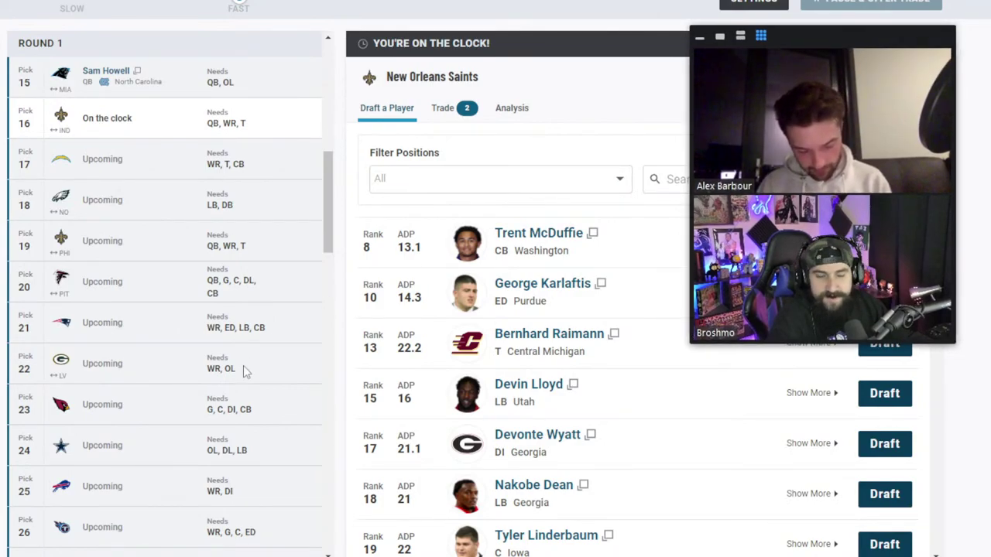
# - Review the round 1 board and draft tackle Trevor Penning for the New Orleans Saints at pick 16
pyautogui.scroll(3, 240, 364)
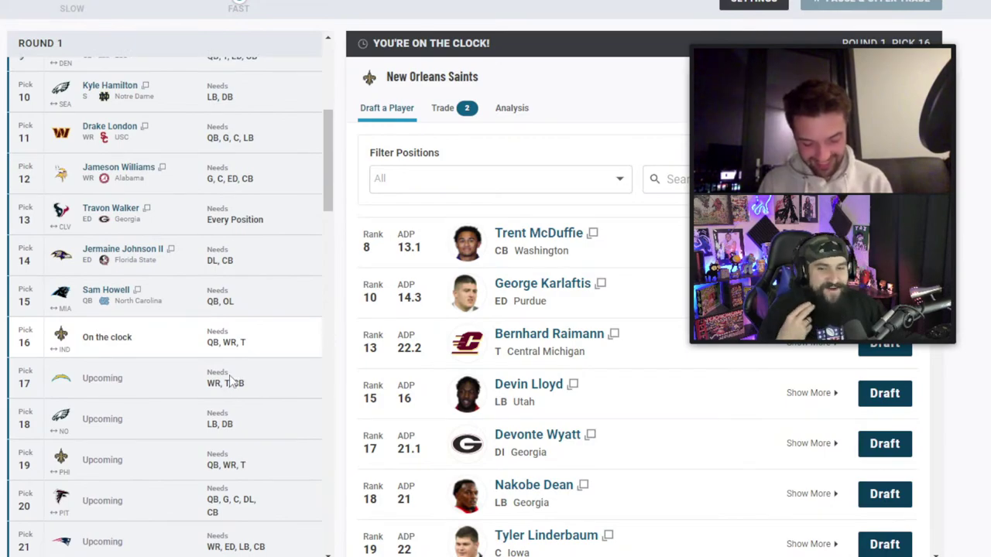
pyautogui.moveTo(784, 238)
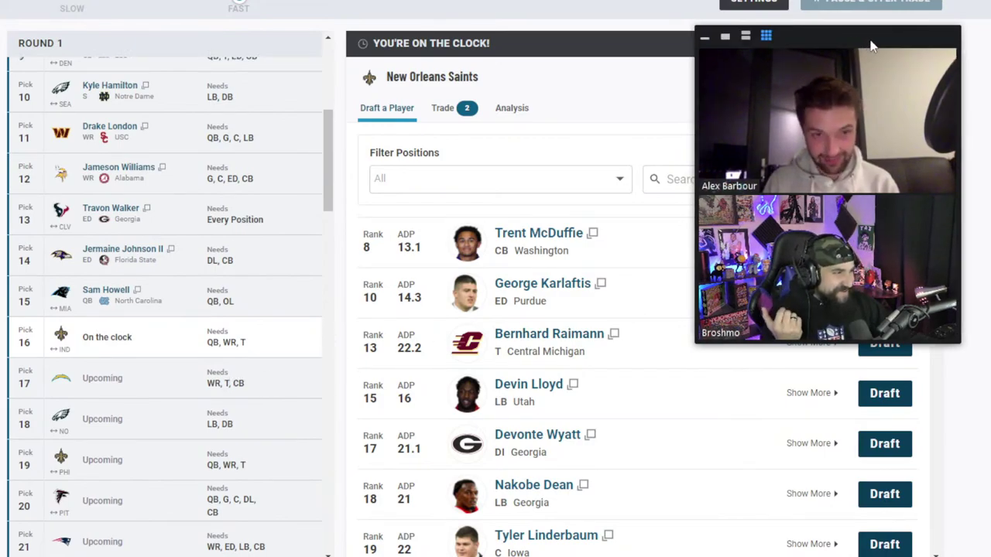
pyautogui.moveTo(871, 47); pyautogui.dragTo(892, 41)
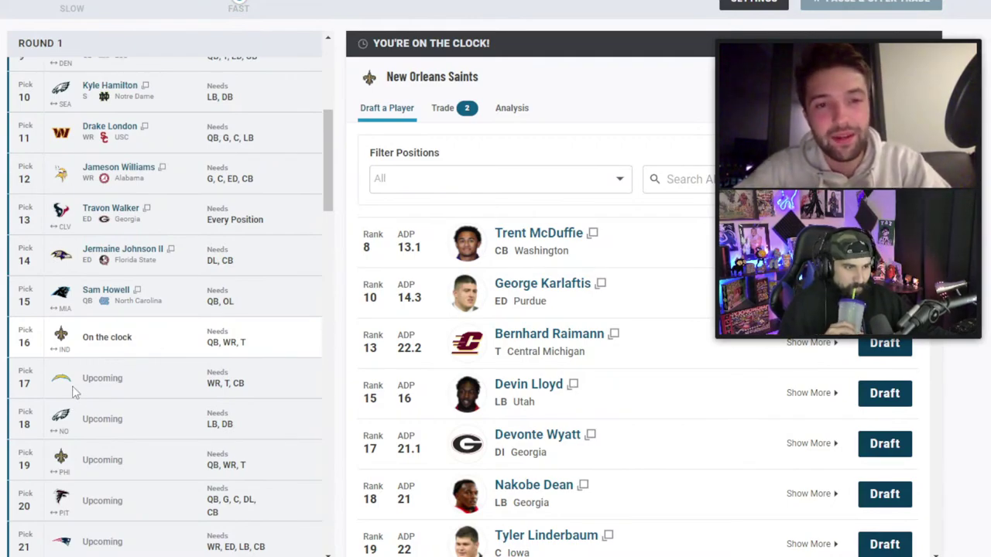
pyautogui.scroll(1, 226, 410)
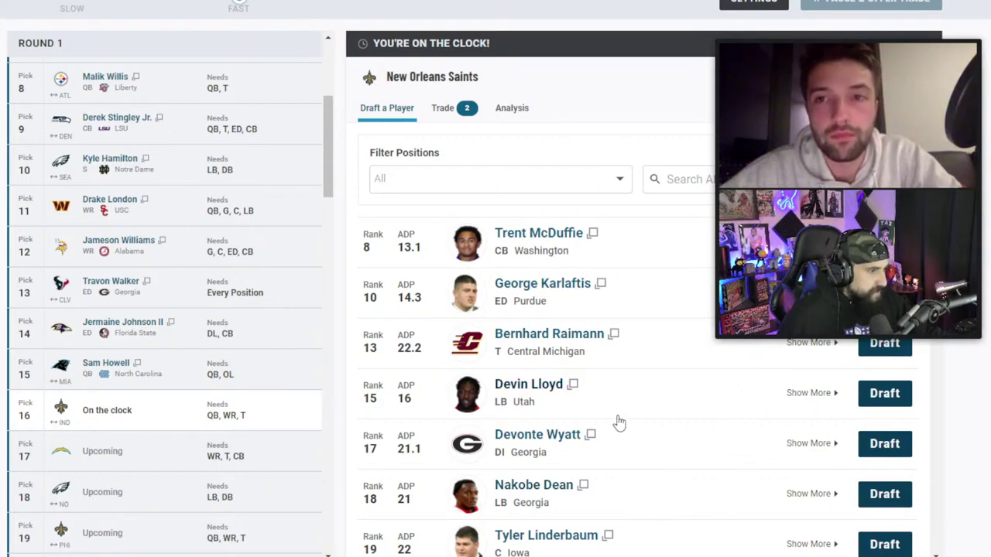
pyautogui.scroll(-1, 696, 472)
pyautogui.scroll(-1, 696, 471)
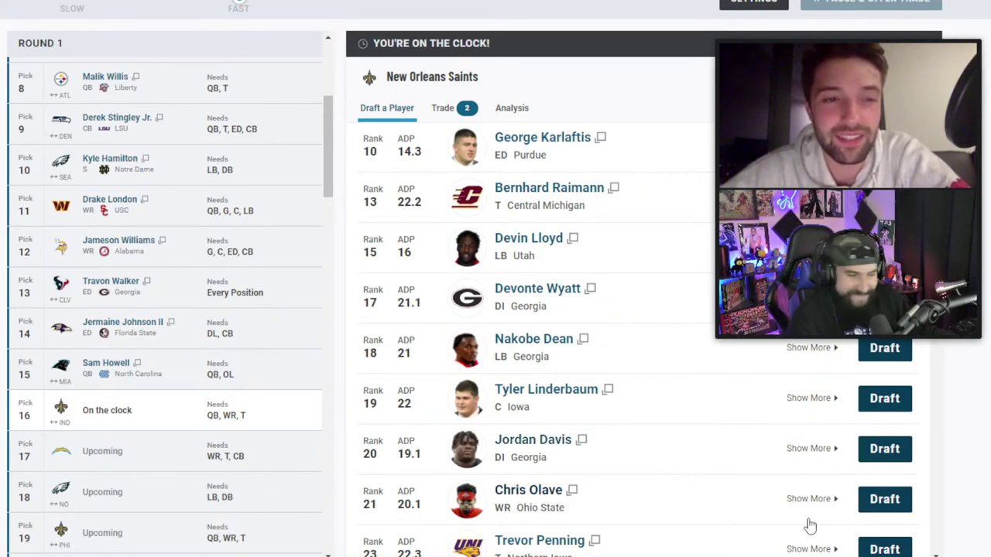
pyautogui.click(884, 549)
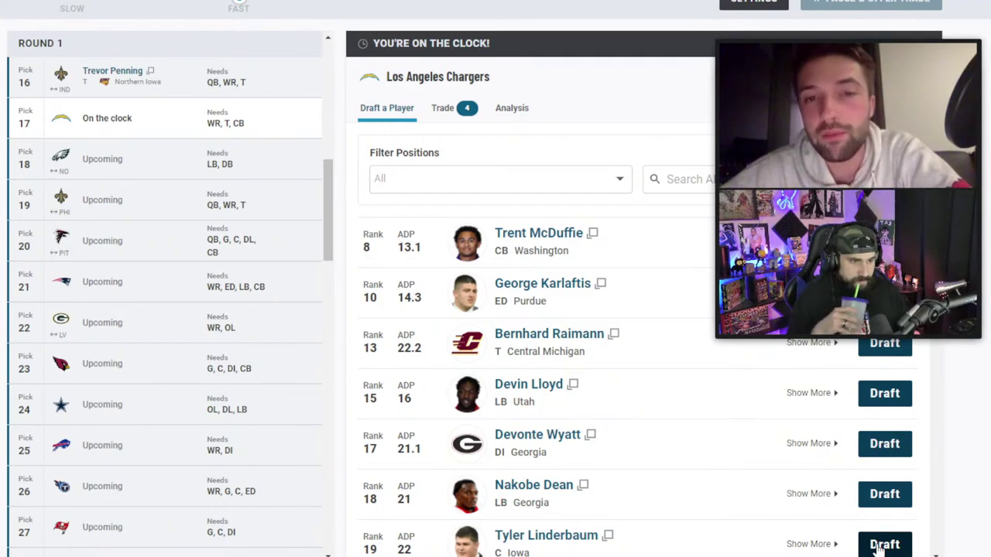
# - Check the earlier round 1 picks and draft wide receiver Chris Olave for the Los Angeles Chargers at pick 17
pyautogui.scroll(4, 280, 509)
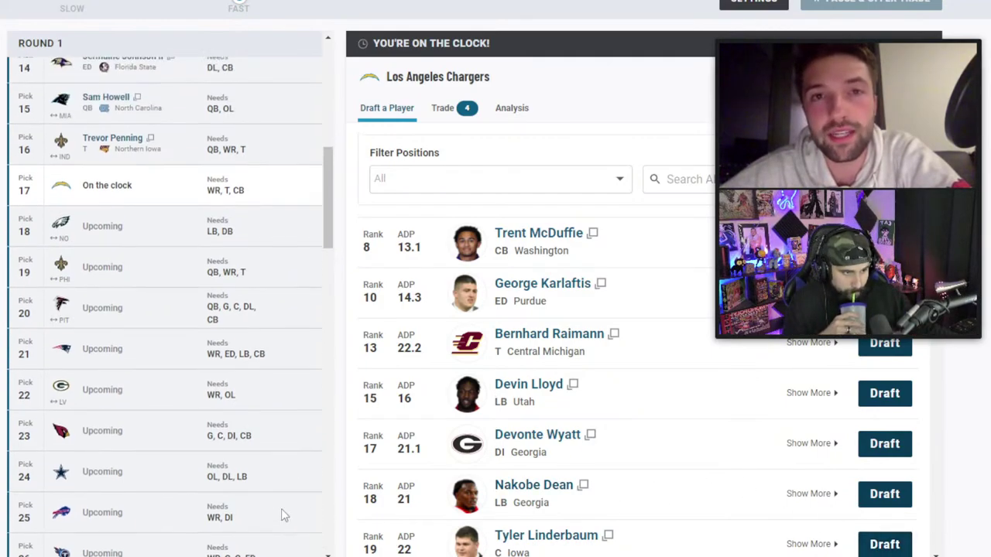
pyautogui.scroll(1, 280, 508)
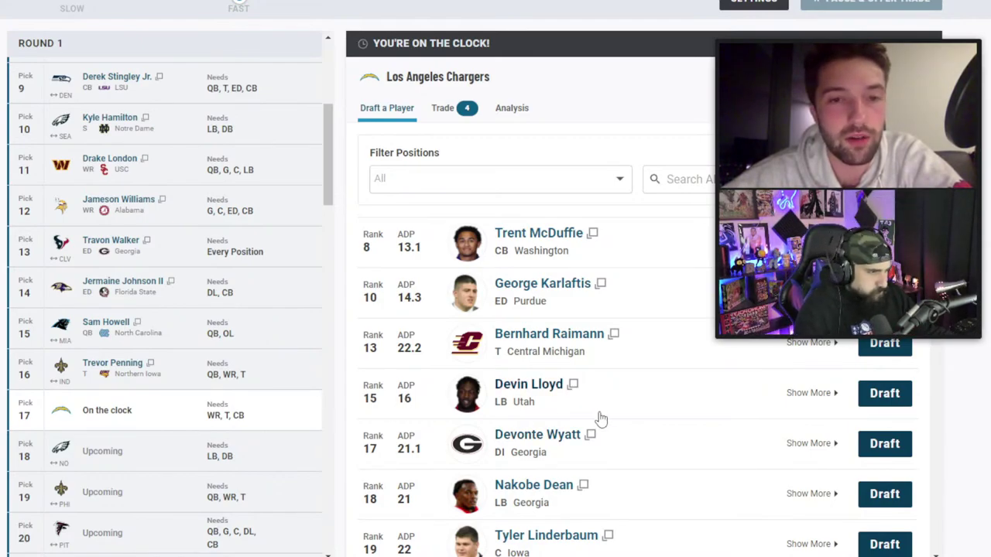
pyautogui.scroll(-2, 612, 441)
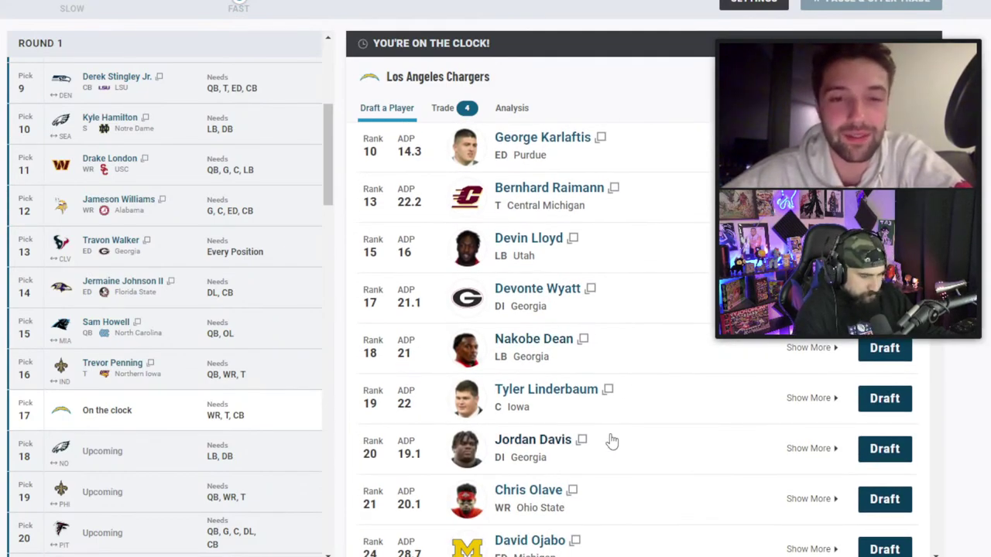
pyautogui.click(884, 501)
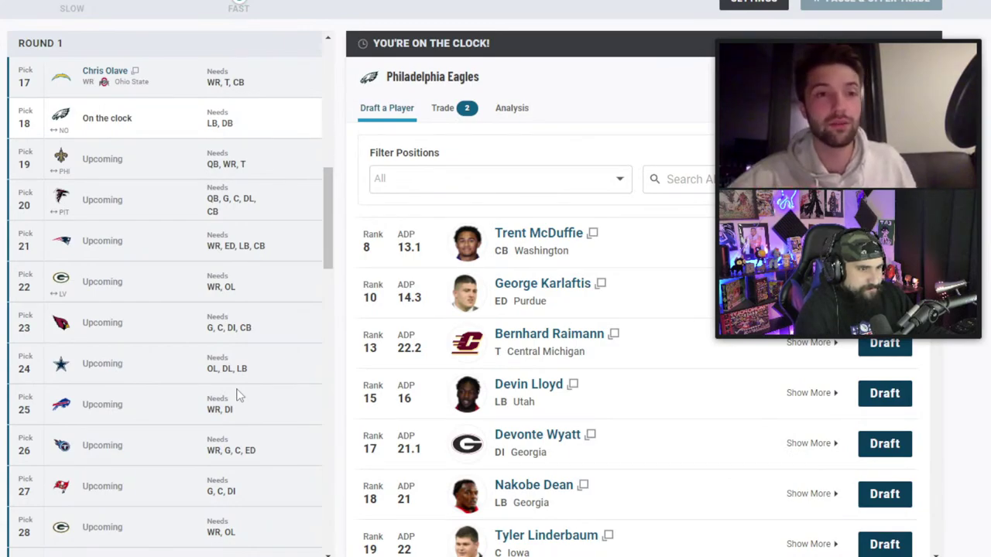
# - Examine the completed picks and upcoming teams' needs on the round 1 board around the Philadelphia Eagles' pick 18
pyautogui.scroll(2, 239, 396)
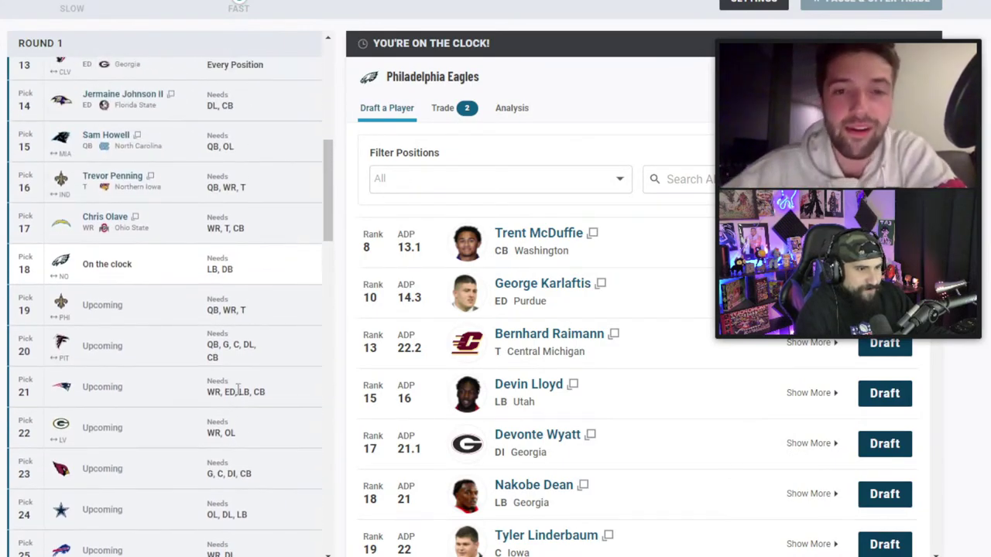
pyautogui.scroll(1, 238, 390)
pyautogui.scroll(1, 239, 396)
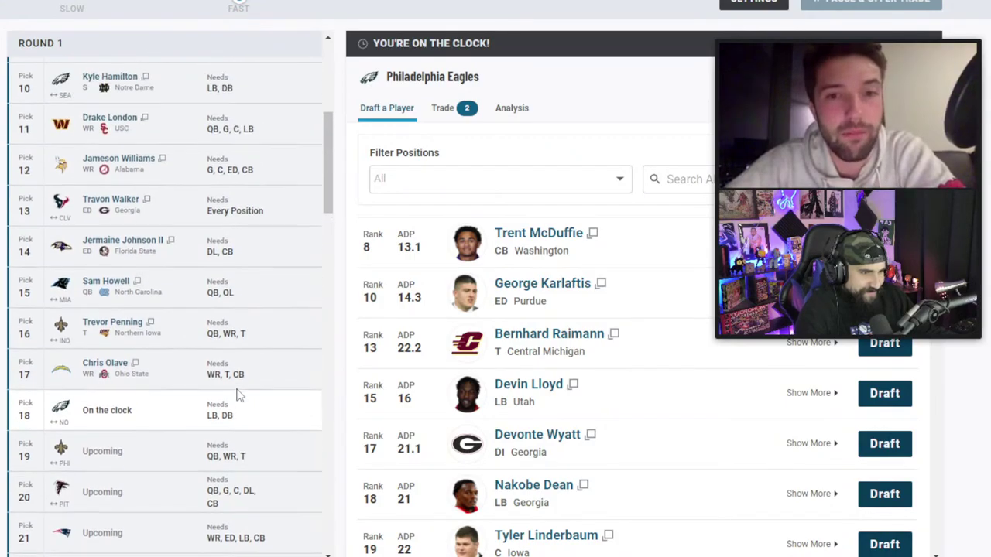
pyautogui.scroll(1, 239, 395)
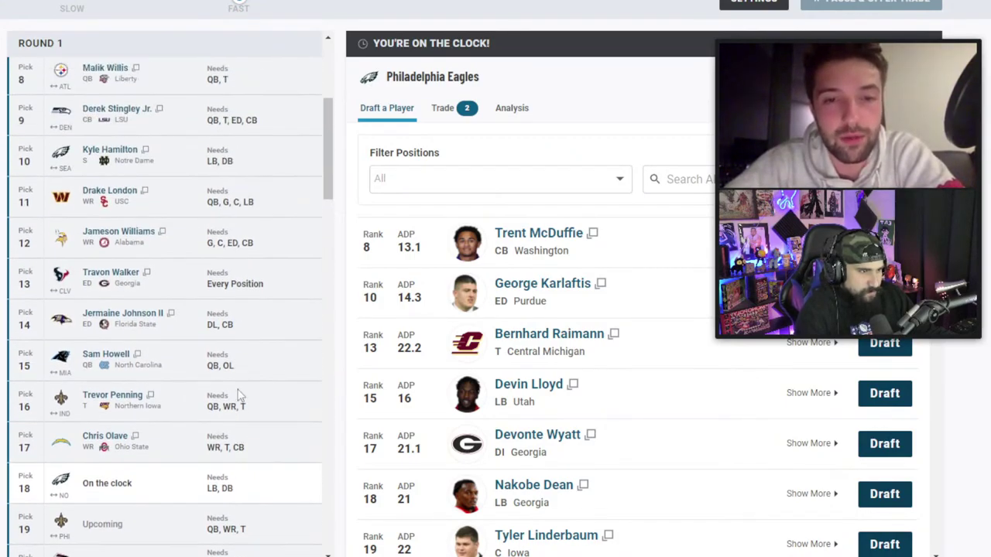
pyautogui.scroll(-2, 239, 395)
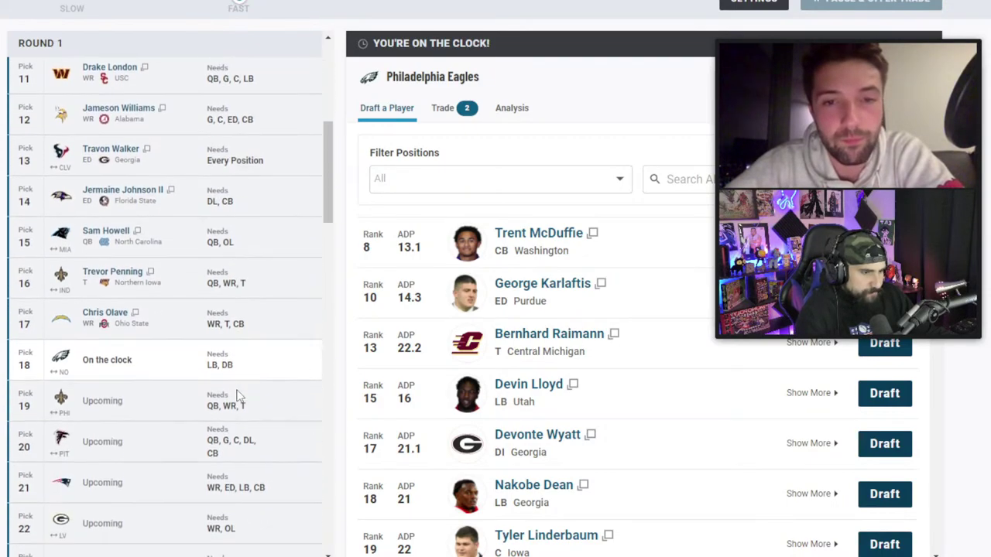
pyautogui.scroll(-1, 238, 395)
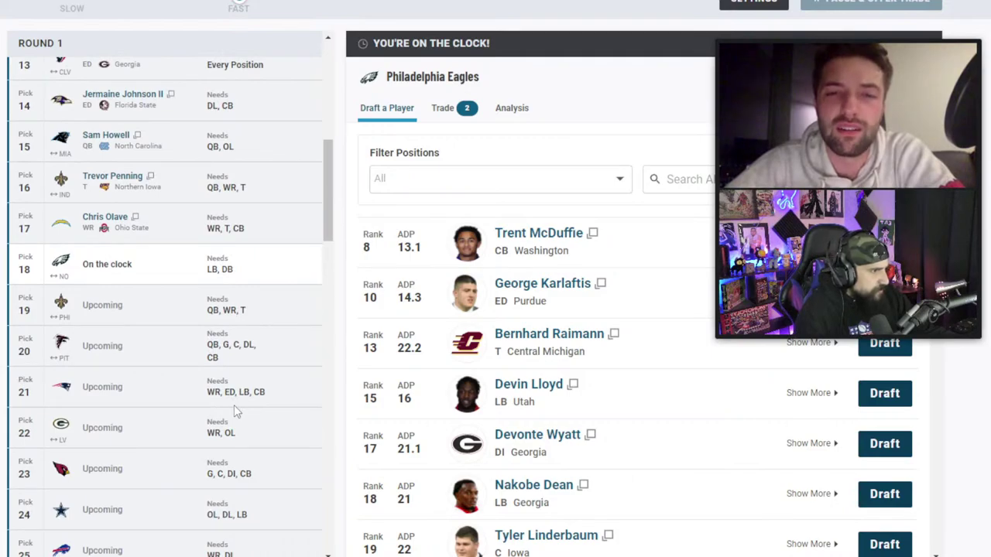
pyautogui.scroll(-1, 234, 405)
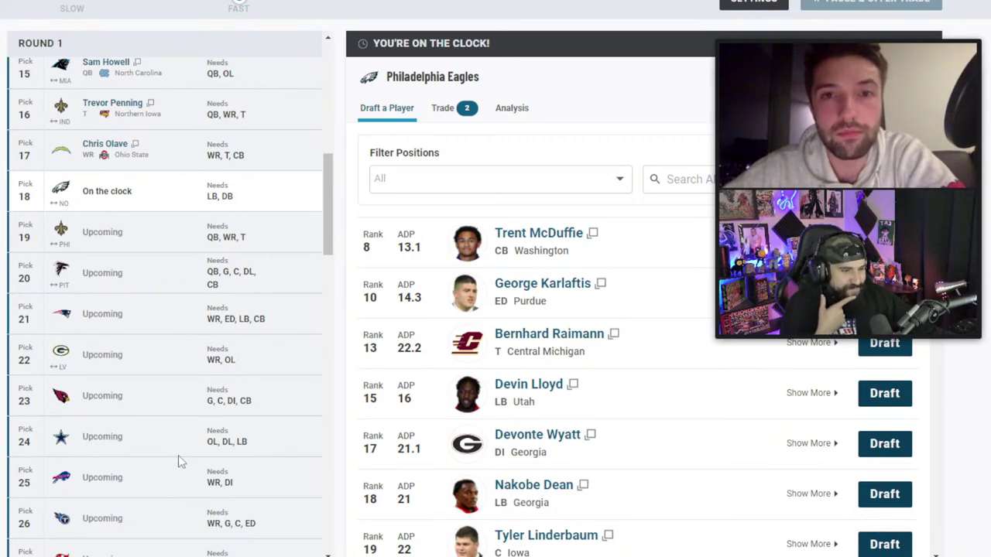
pyautogui.scroll(-1, 178, 456)
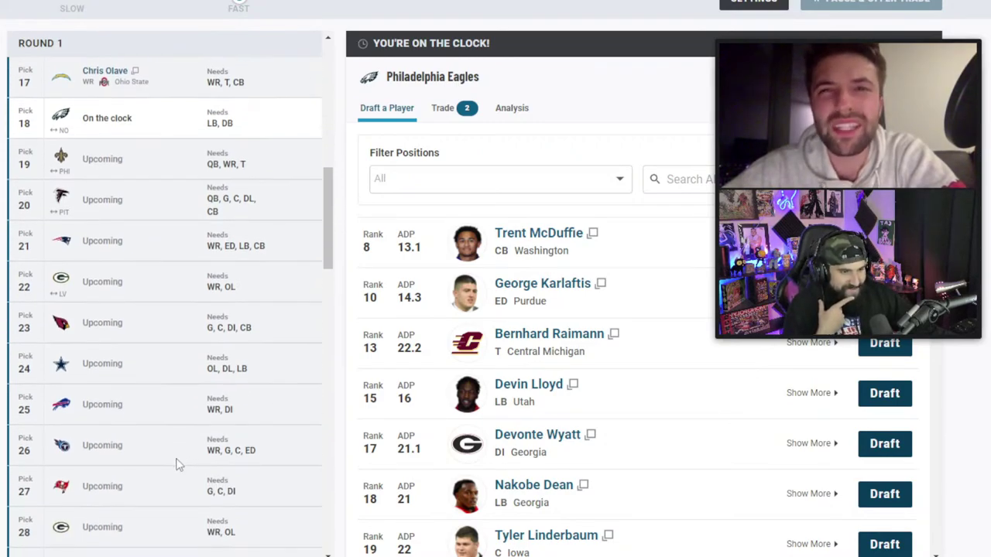
pyautogui.scroll(1, 176, 463)
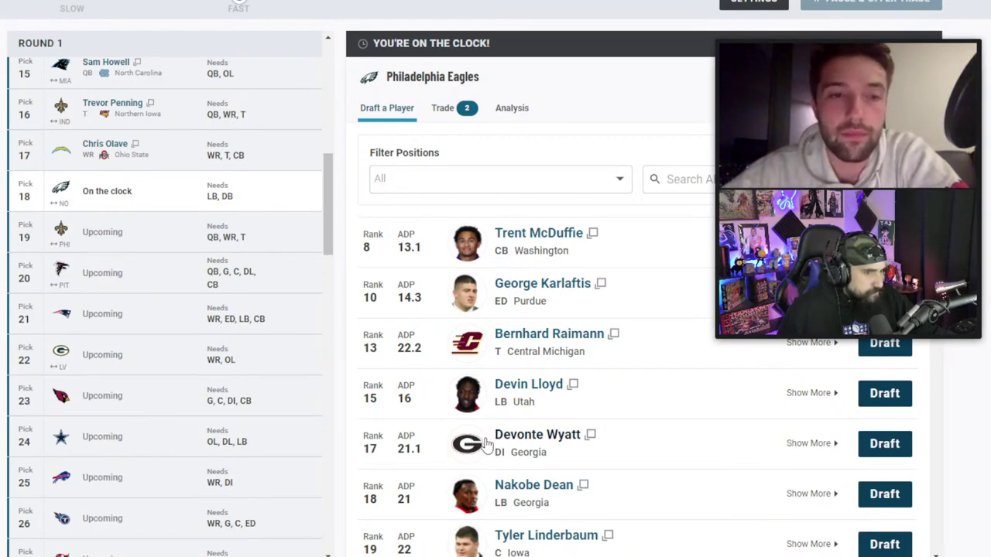
# - Move the video call window clear of Trent McDuffie's entry, draft him for the Philadelphia Eagles at pick 18, and move the window back
pyautogui.moveTo(883, 37)
pyautogui.moveTo(879, 34); pyautogui.dragTo(504, 85)
pyautogui.click(898, 243)
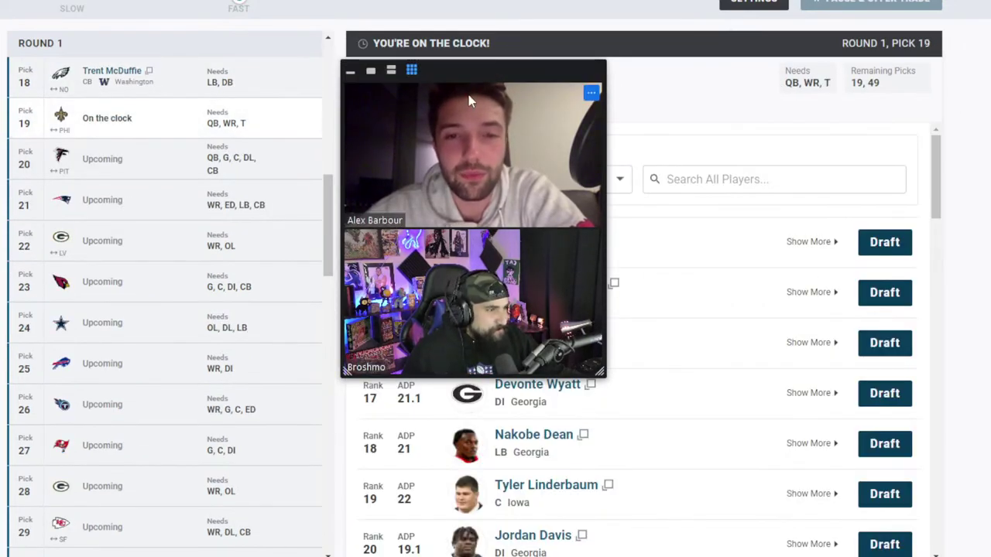
pyautogui.moveTo(468, 67); pyautogui.dragTo(858, 3)
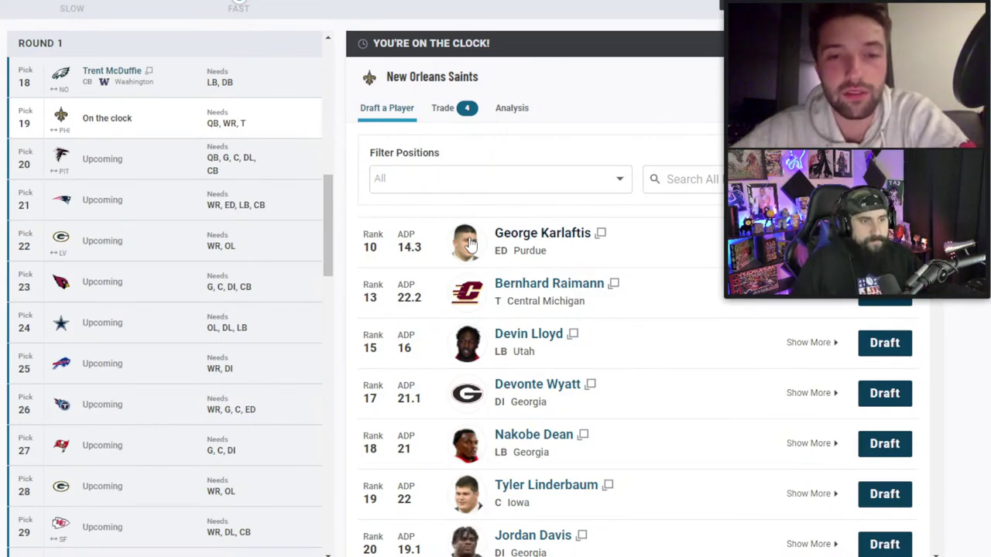
# - Check the round 1 board and the Saints' trade options, and draft interior defender Jordan Davis for them at pick 19
pyautogui.scroll(4, 174, 393)
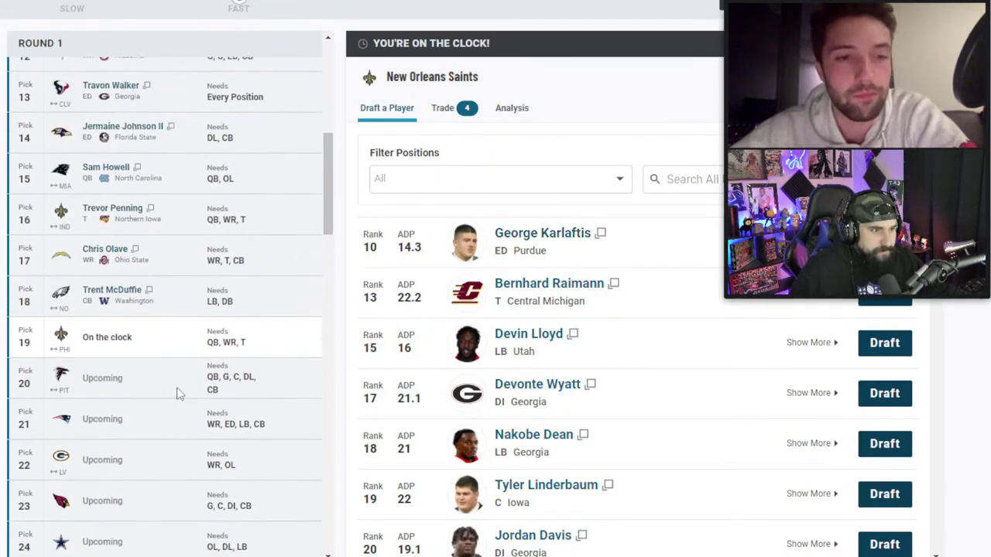
pyautogui.scroll(2, 199, 393)
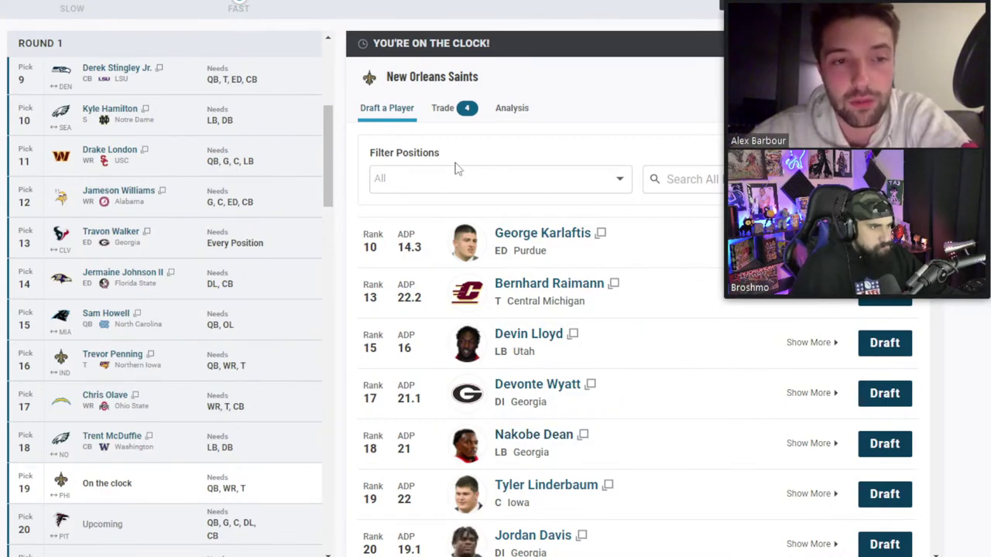
pyautogui.click(447, 108)
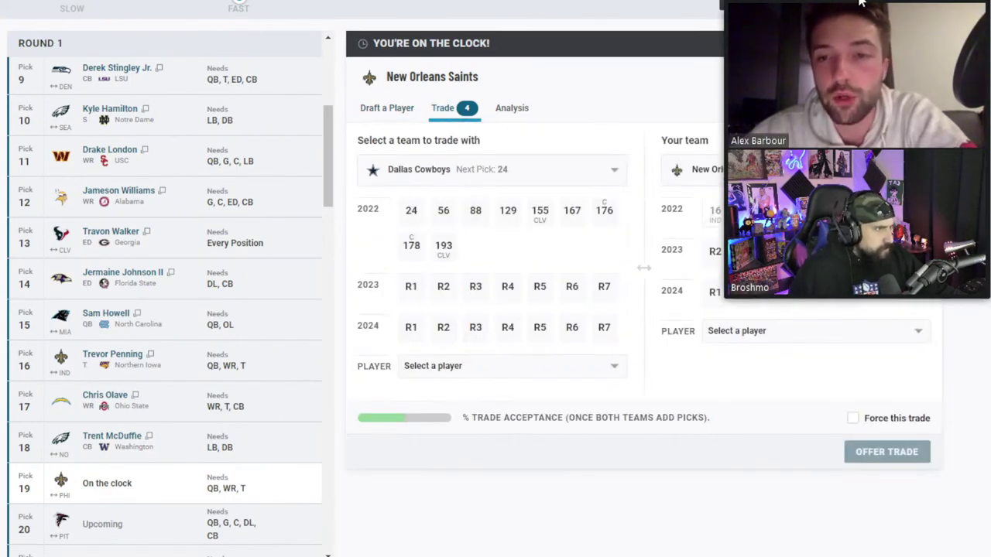
pyautogui.moveTo(852, 15); pyautogui.dragTo(873, 4)
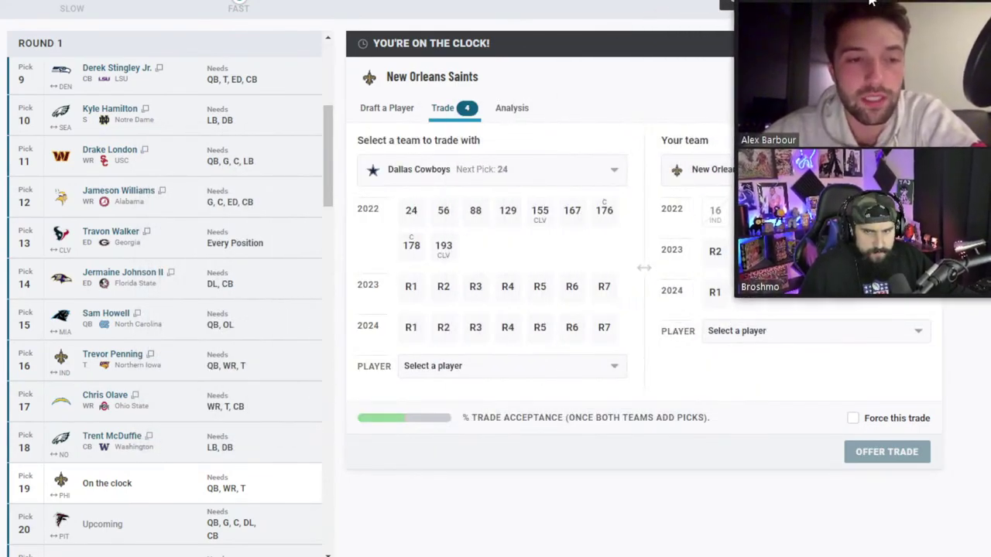
pyautogui.click(378, 114)
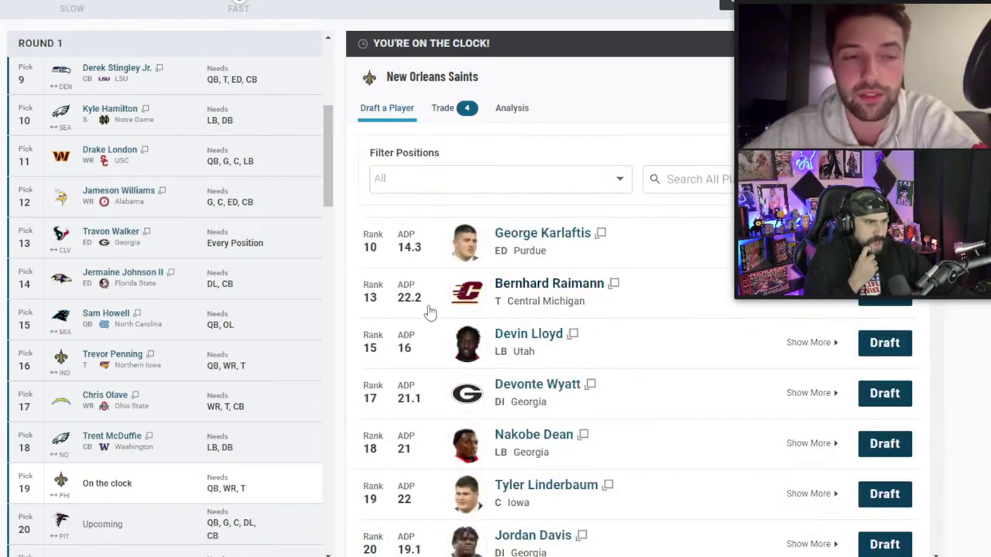
pyautogui.click(883, 544)
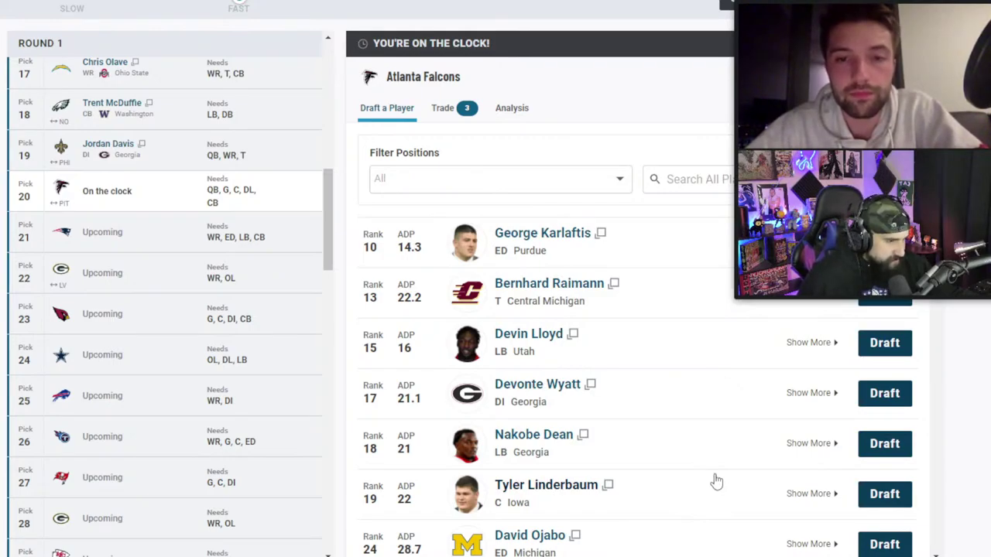
# - Find wide receiver Treylon Burks among the available prospects and draft him for the Atlanta Falcons at pick 20
pyautogui.scroll(-1, 720, 480)
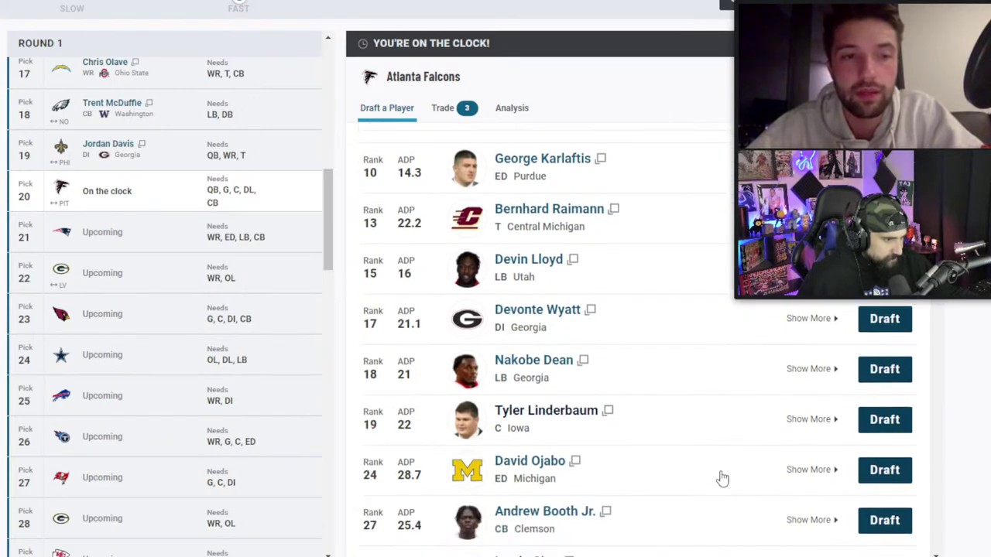
pyautogui.scroll(-4, 720, 479)
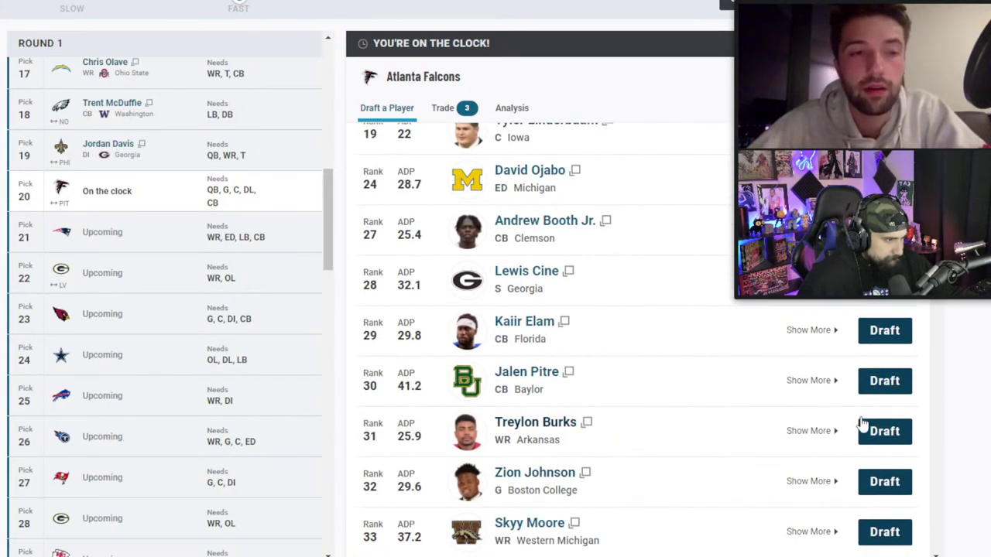
pyautogui.click(875, 432)
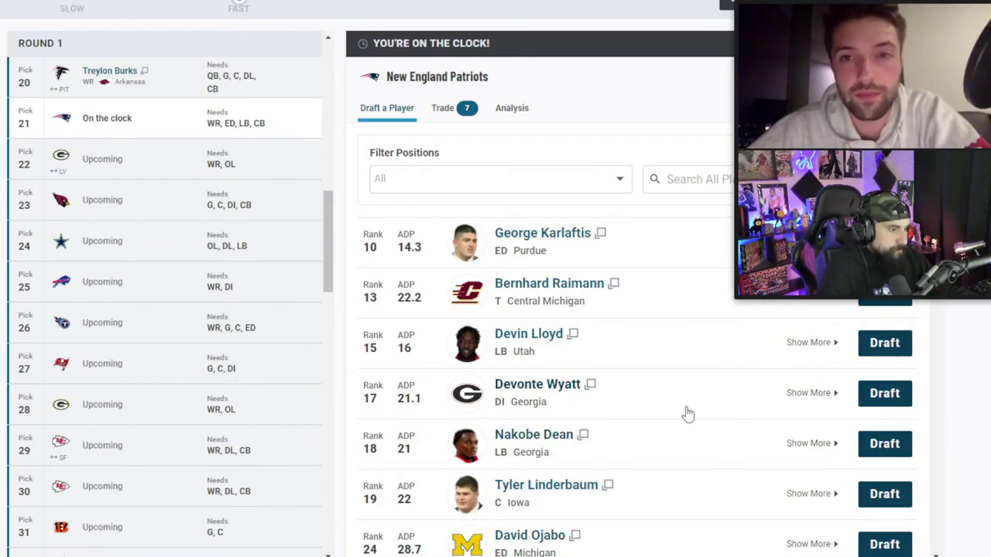
# - Draft cornerback Kaiir Elam for the New England Patriots at pick 21 and interior defender Devonte Wyatt for the Green Bay Packers at pick 22
pyautogui.scroll(-8, 687, 415)
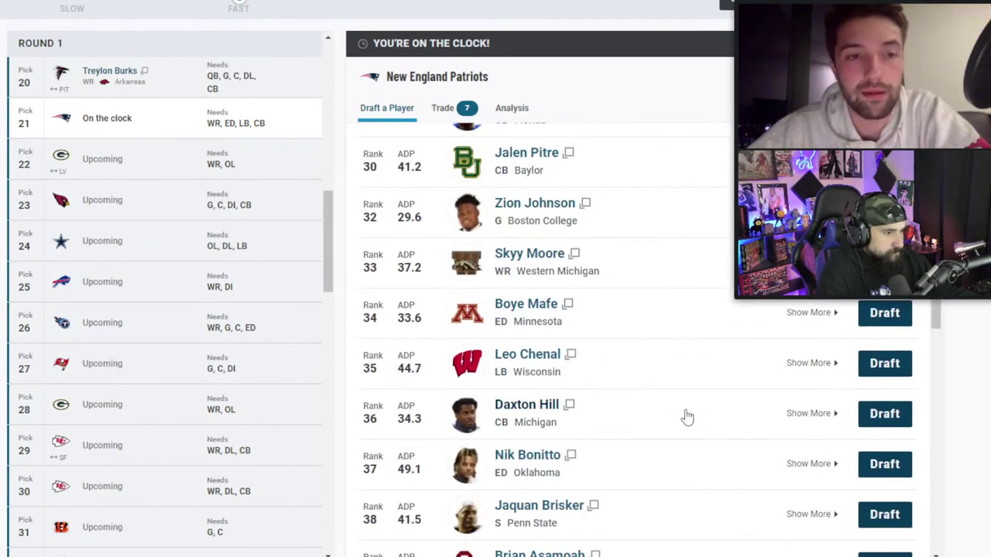
pyautogui.scroll(-3, 687, 416)
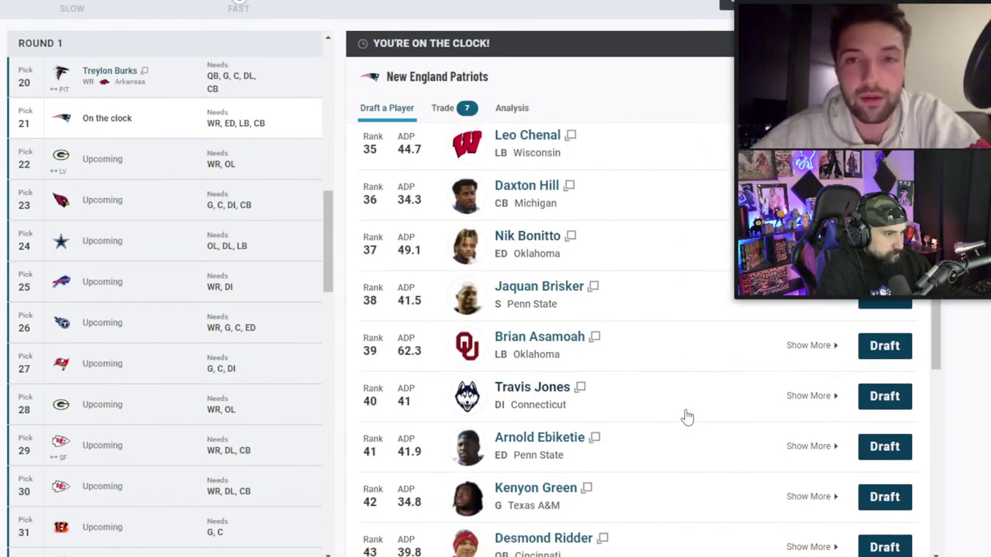
pyautogui.scroll(7, 687, 417)
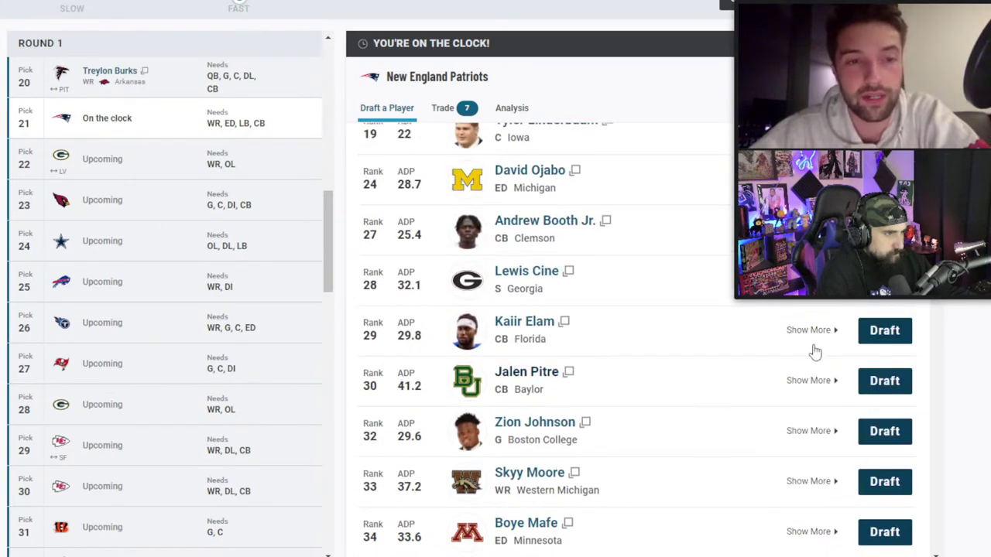
pyautogui.click(870, 333)
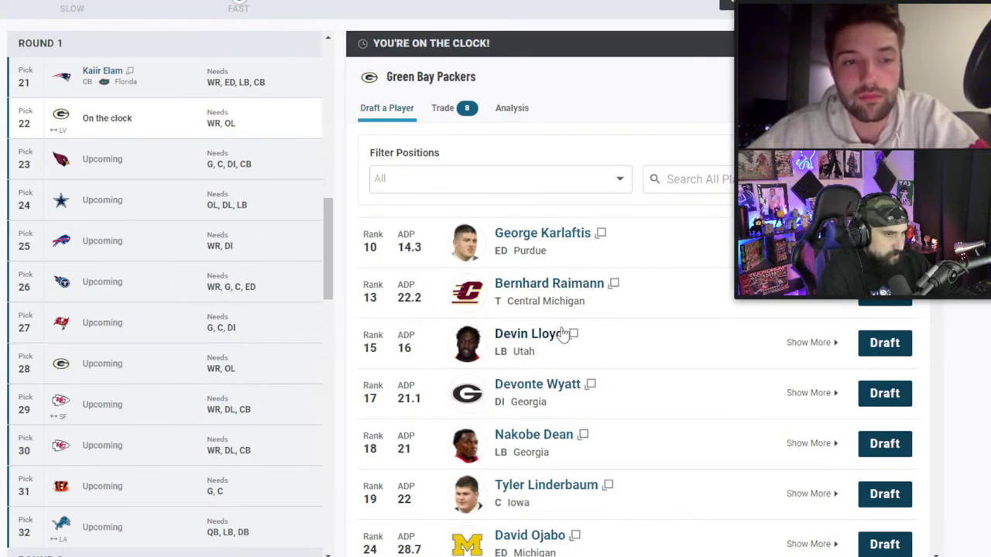
pyautogui.scroll(3, 136, 306)
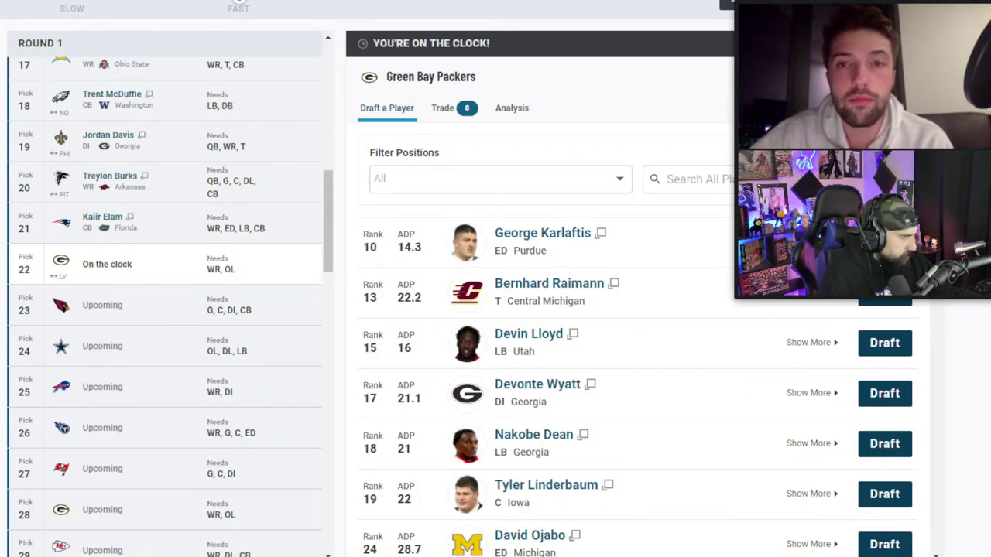
pyautogui.click(885, 394)
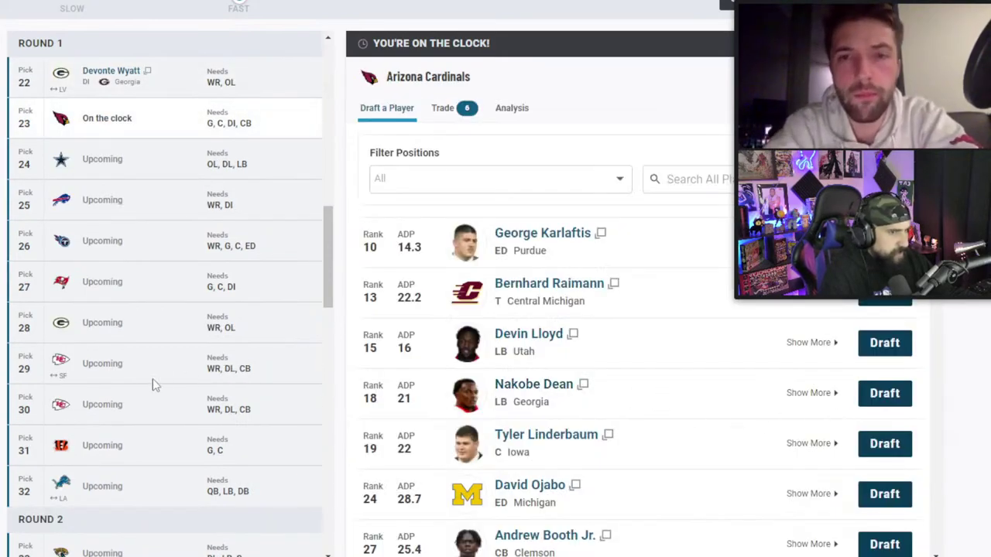
# - Review the round 1 board and draft edge defender George Karlaftis for the Arizona Cardinals at pick 23
pyautogui.scroll(1, 160, 385)
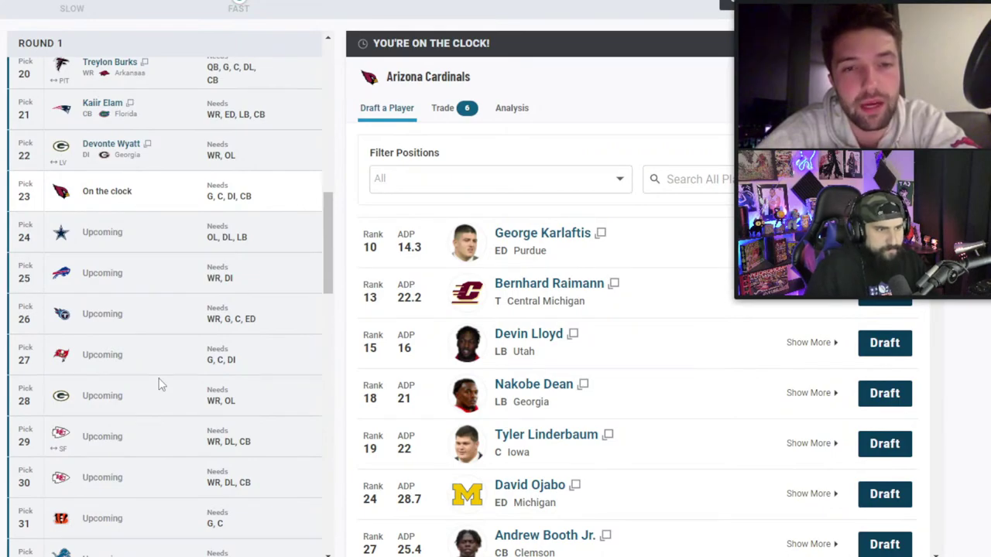
pyautogui.scroll(2, 186, 387)
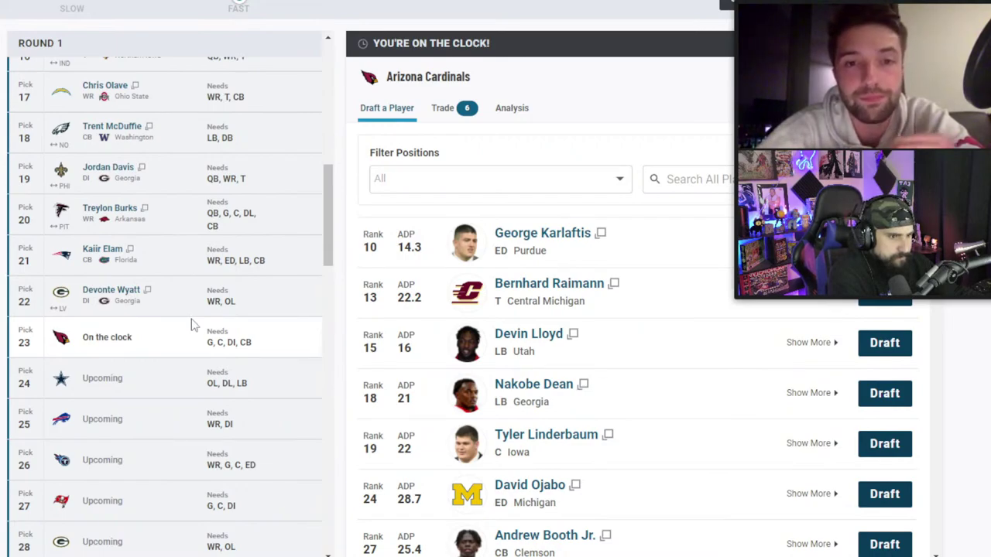
pyautogui.scroll(-1, 194, 325)
pyautogui.scroll(-3, 193, 325)
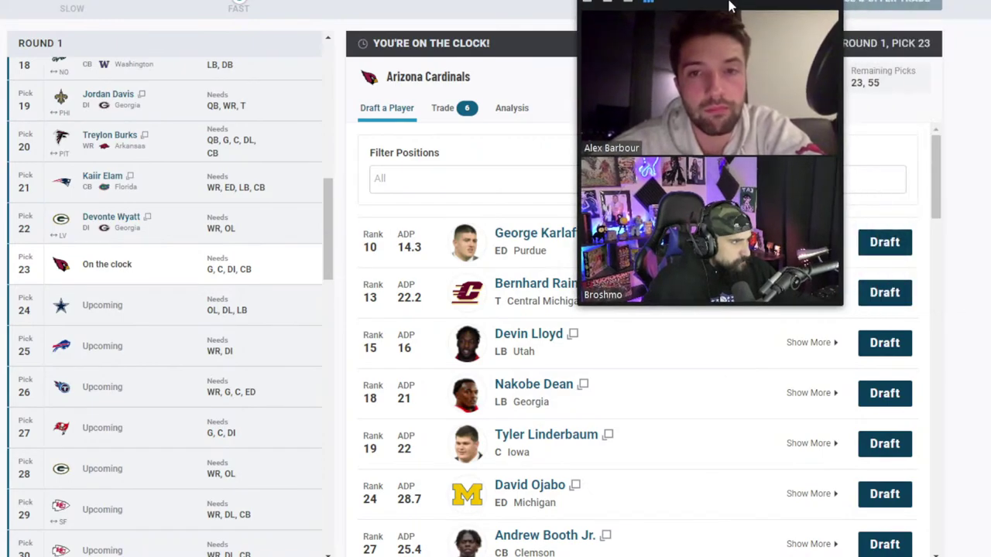
pyautogui.click(910, 245)
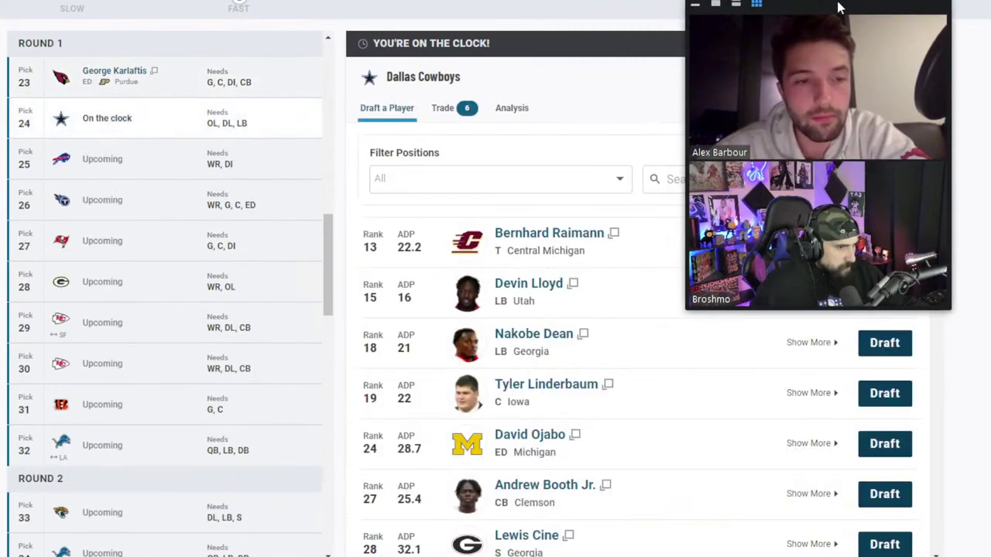
# - Find guard Zion Johnson among the available prospects and draft him for the Dallas Cowboys at pick 24
pyautogui.moveTo(840, 7); pyautogui.dragTo(837, 9)
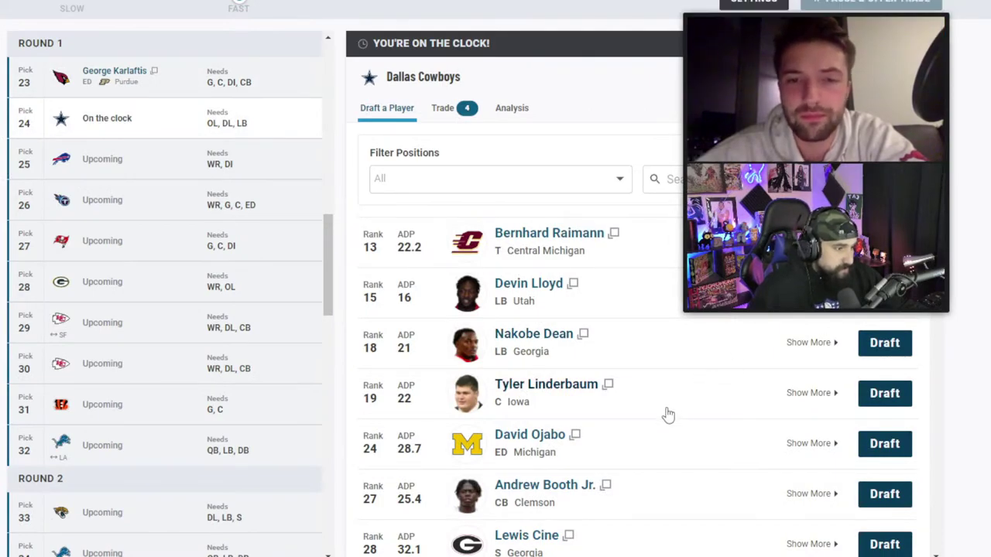
pyautogui.scroll(-2, 652, 449)
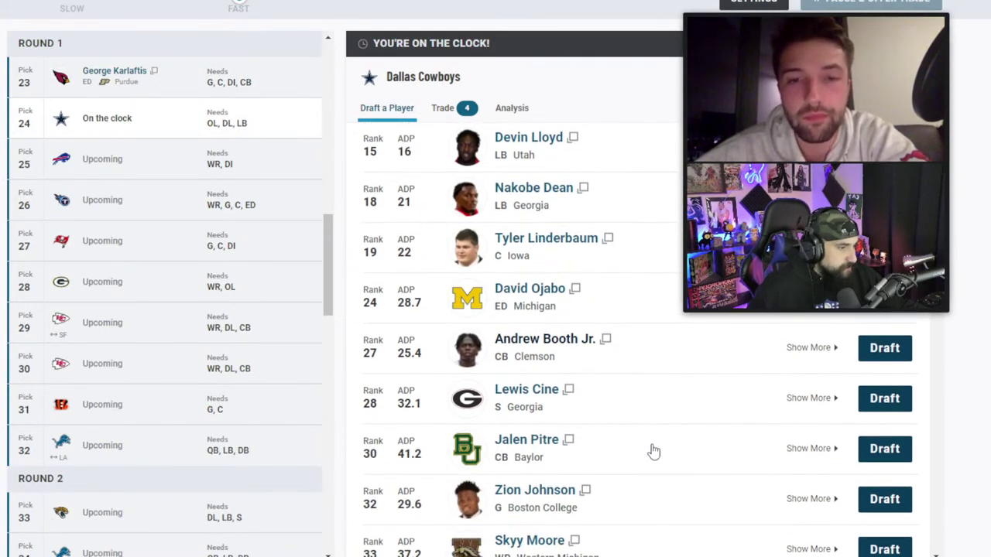
pyautogui.click(885, 502)
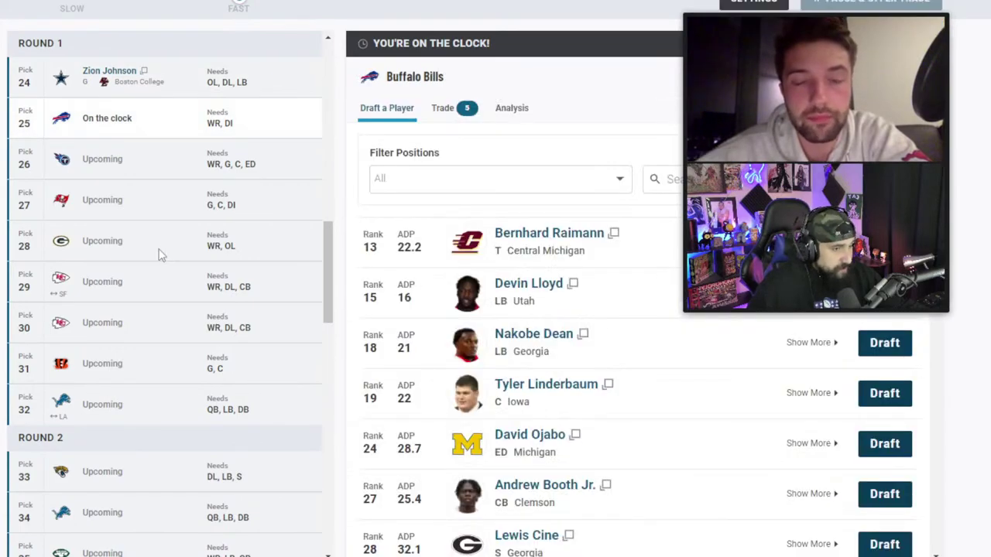
# - Check the earlier round 1 picks and draft cornerback Andrew Booth Jr. for the Buffalo Bills at pick 25
pyautogui.scroll(4, 159, 255)
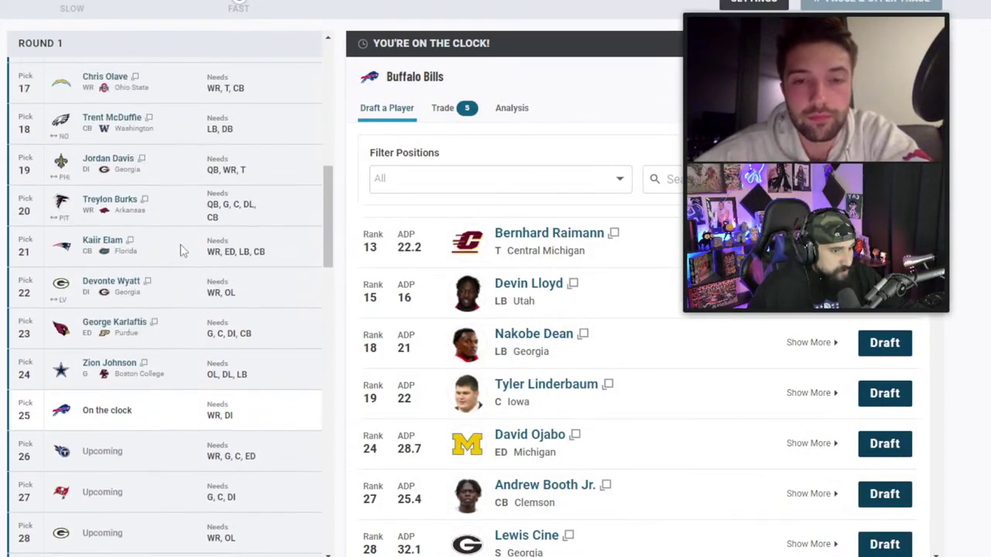
pyautogui.moveTo(840, 10); pyautogui.dragTo(897, 17)
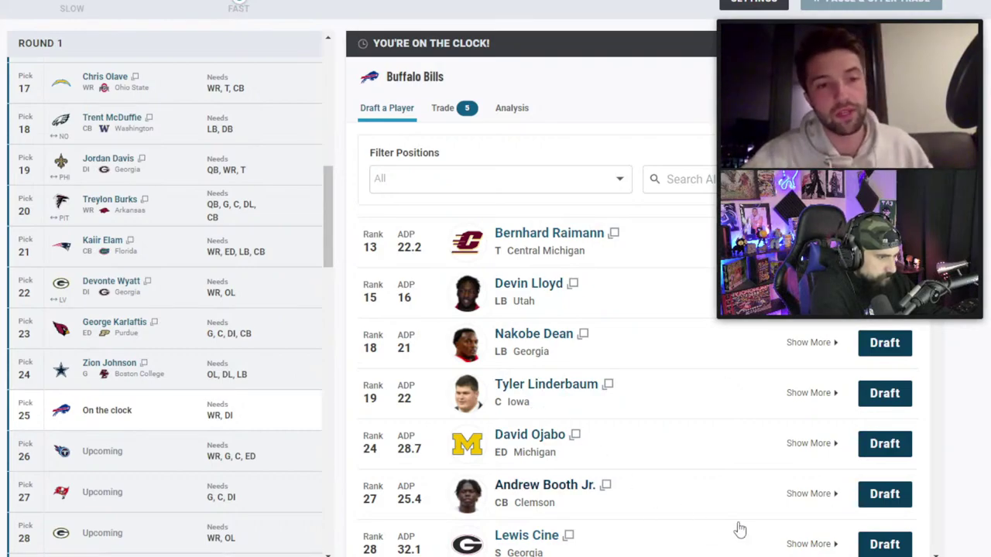
pyautogui.click(883, 495)
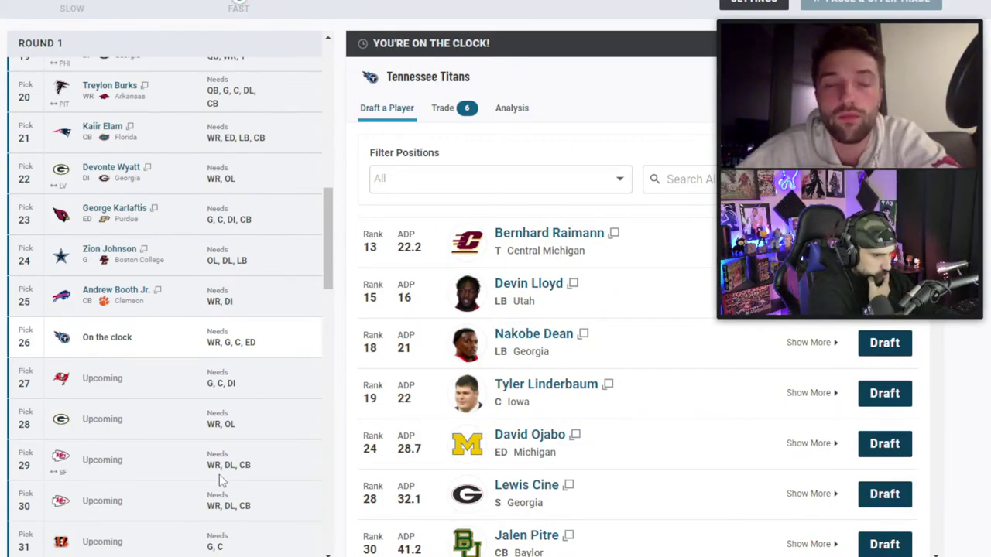
# - Check the upcoming teams' needs, the teams interested in the Titans' pick 26, and the available prospects
pyautogui.scroll(-1, 217, 474)
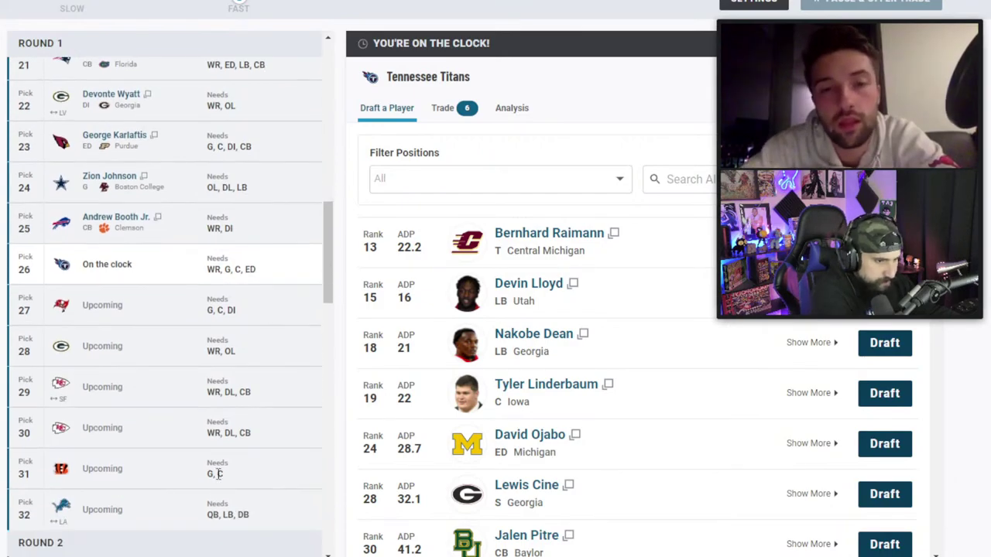
pyautogui.click(448, 120)
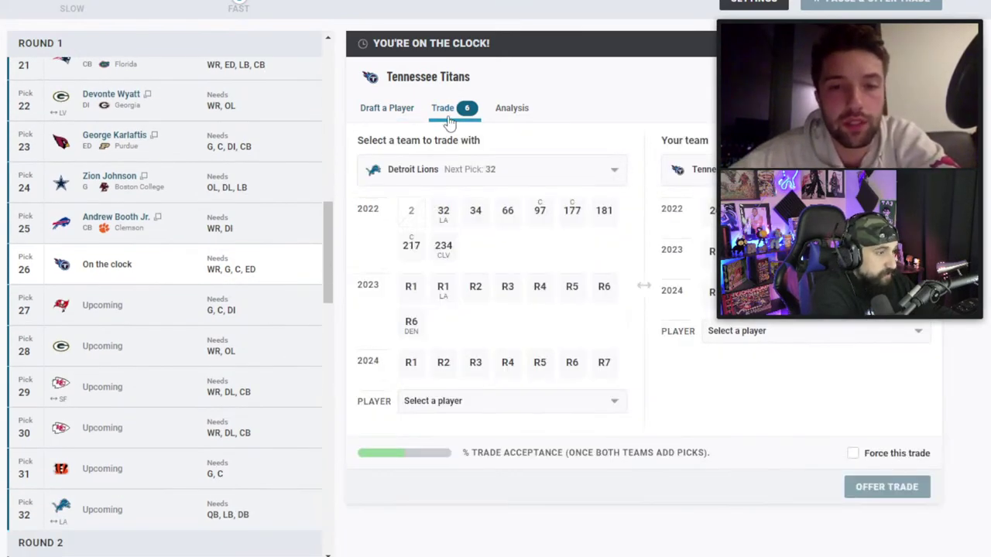
pyautogui.click(454, 177)
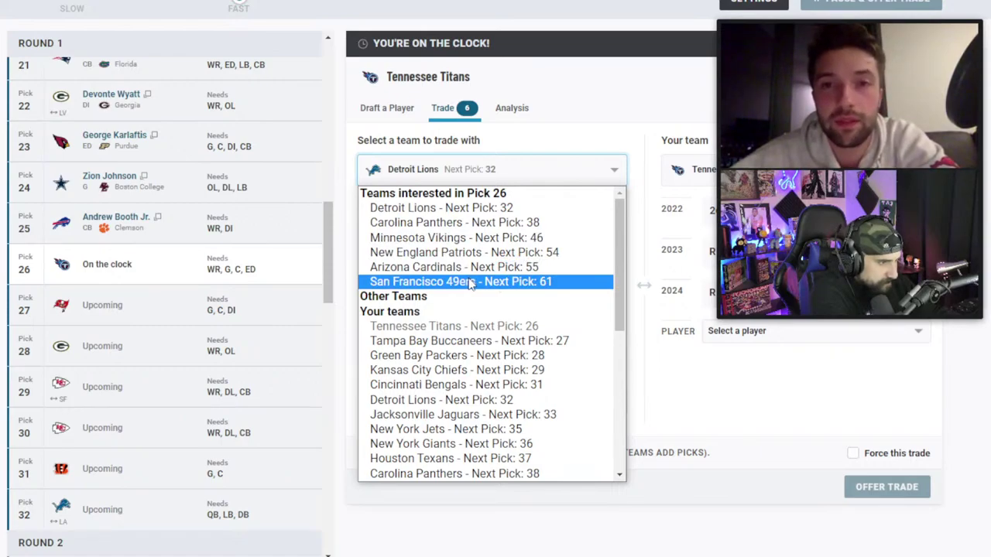
pyautogui.click(494, 172)
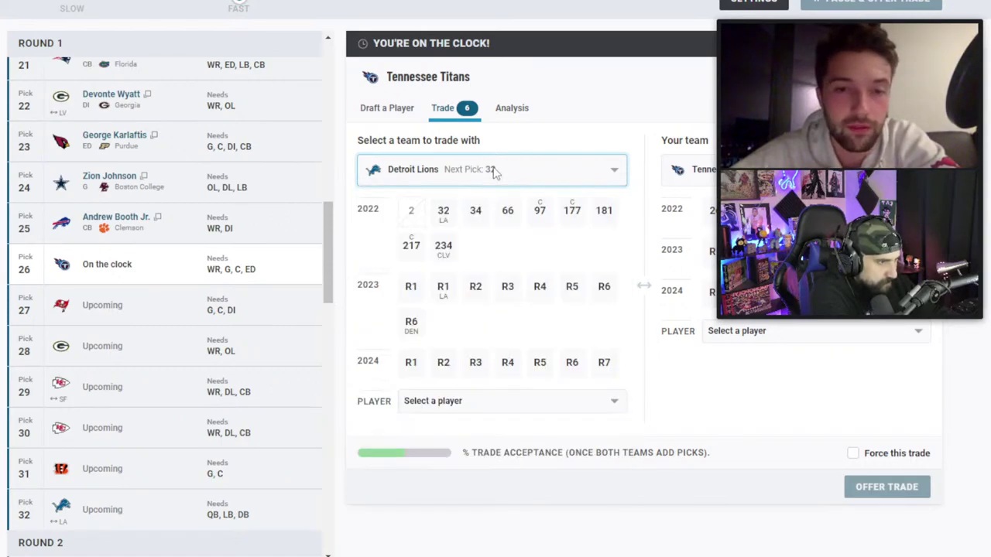
pyautogui.click(387, 112)
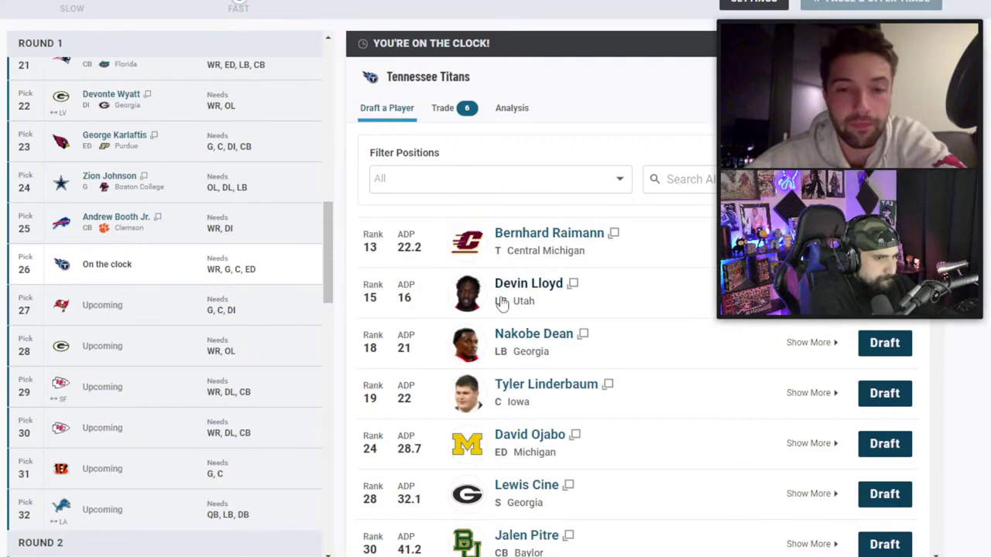
# - Choose the Jacksonville Jaguars as the Titans' trade partner and move the video call window off the trade form
pyautogui.click(441, 111)
pyautogui.click(445, 178)
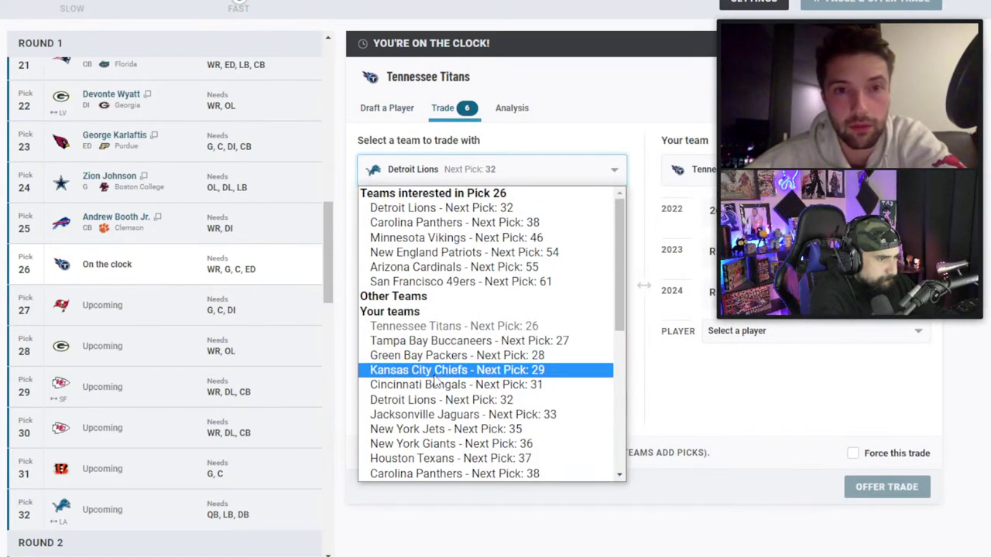
pyautogui.click(447, 416)
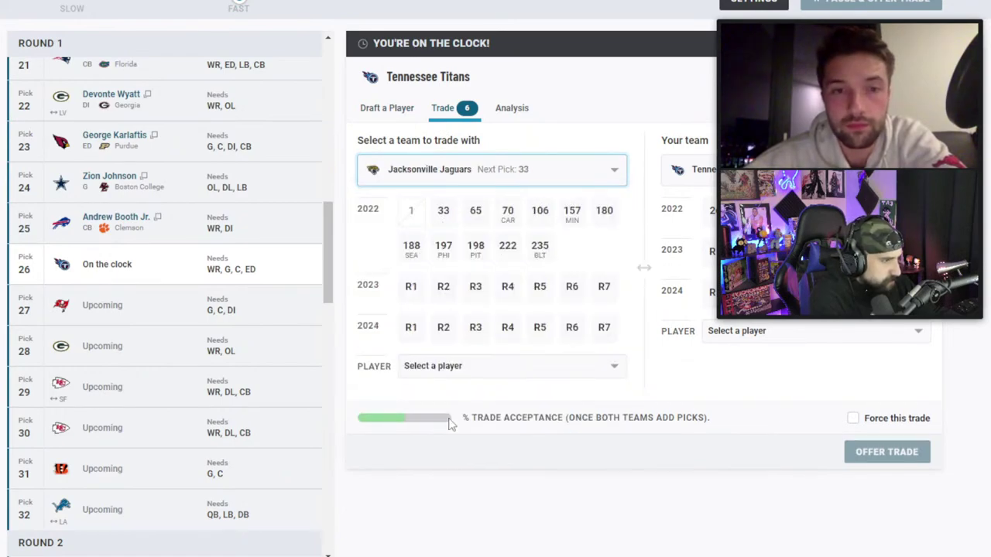
pyautogui.moveTo(834, 17)
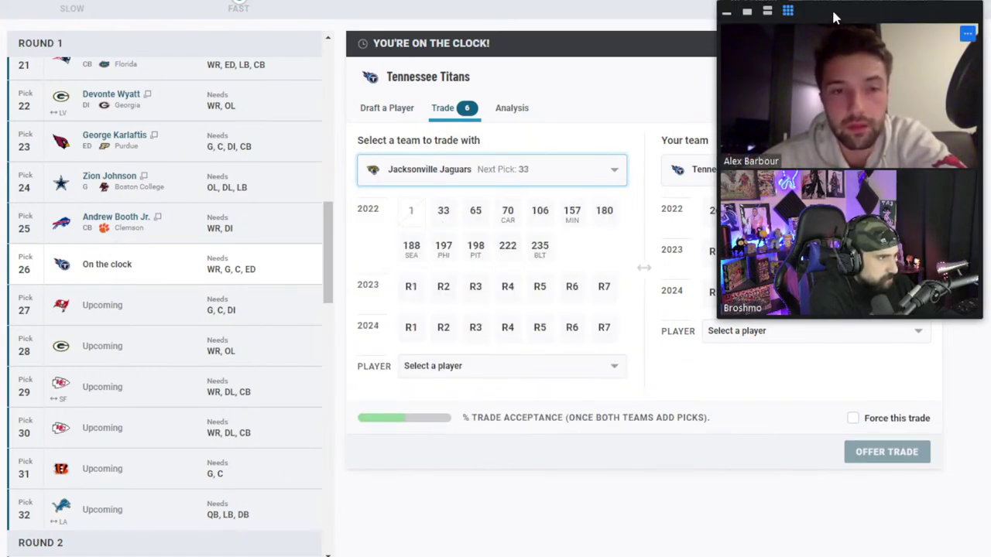
pyautogui.moveTo(822, 21); pyautogui.dragTo(130, 191)
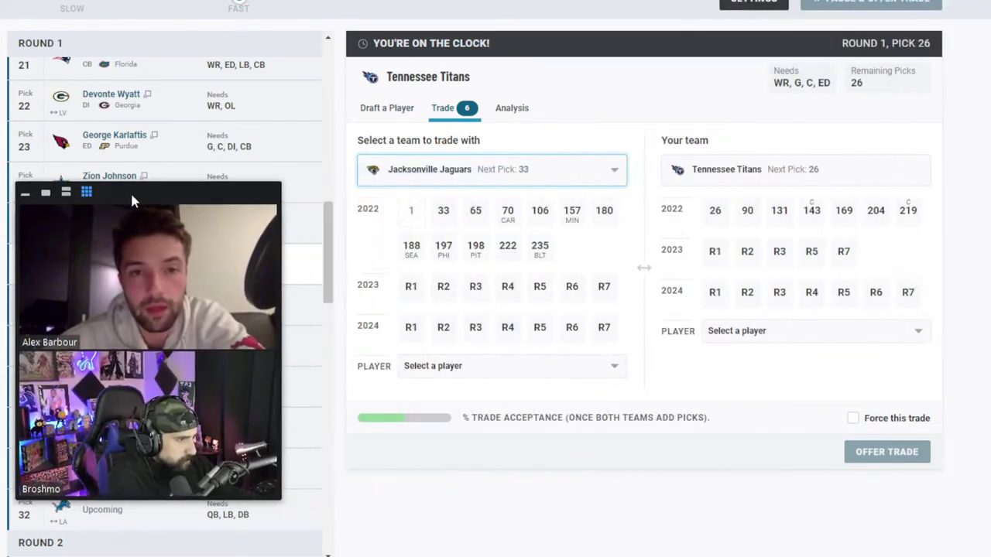
# - Offer the Titans' pick 26 for the Jaguars' 2022 picks 33 and 70, and enable forcing the trade
pyautogui.click(444, 217)
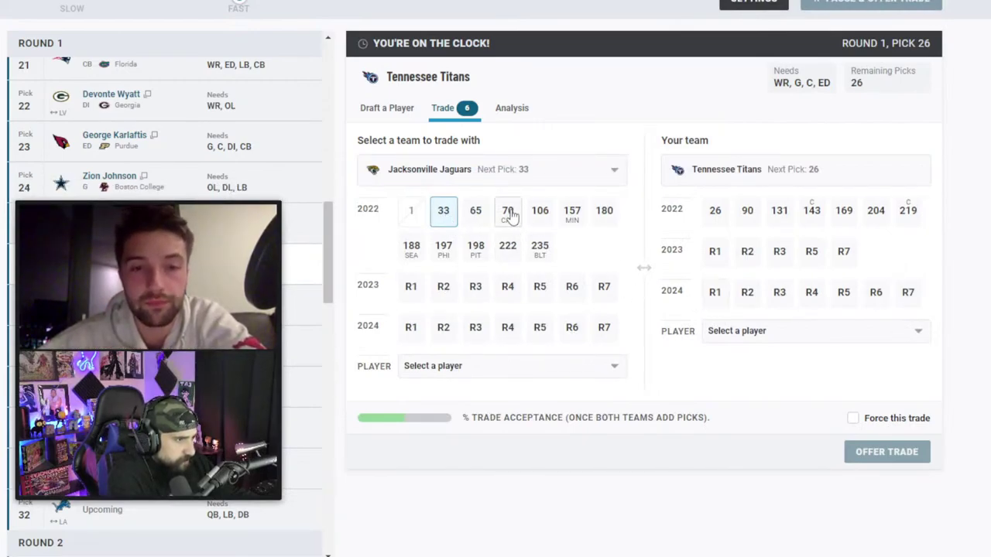
pyautogui.click(508, 214)
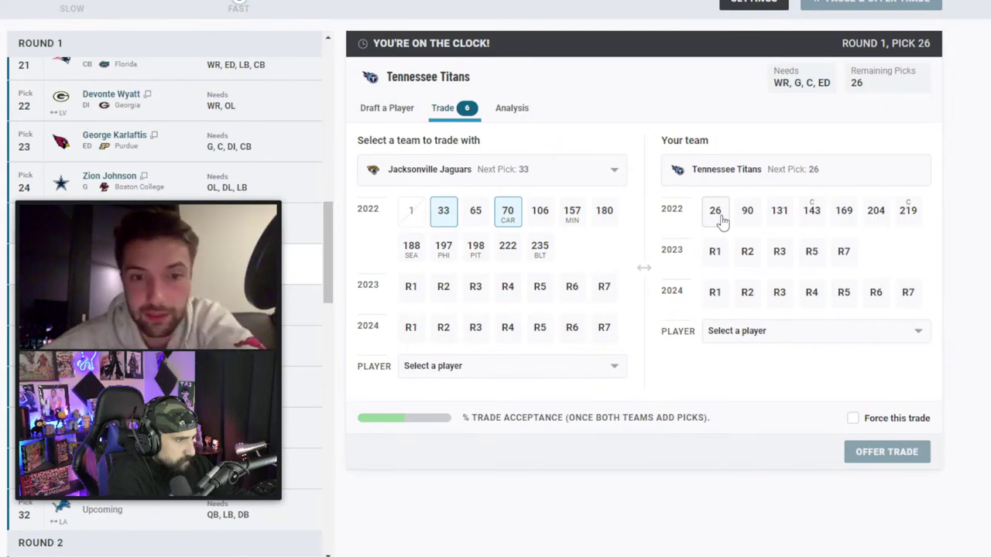
pyautogui.click(717, 217)
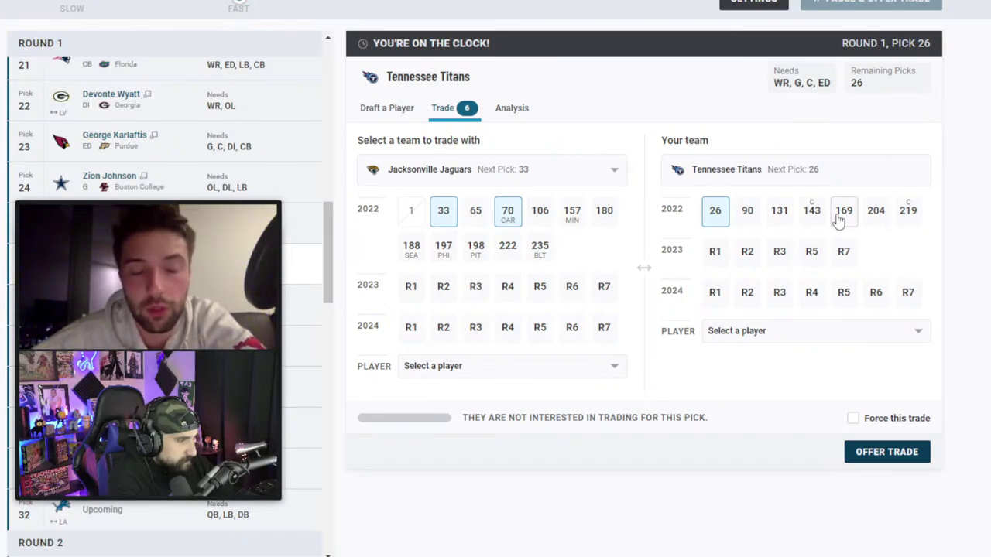
pyautogui.click(854, 419)
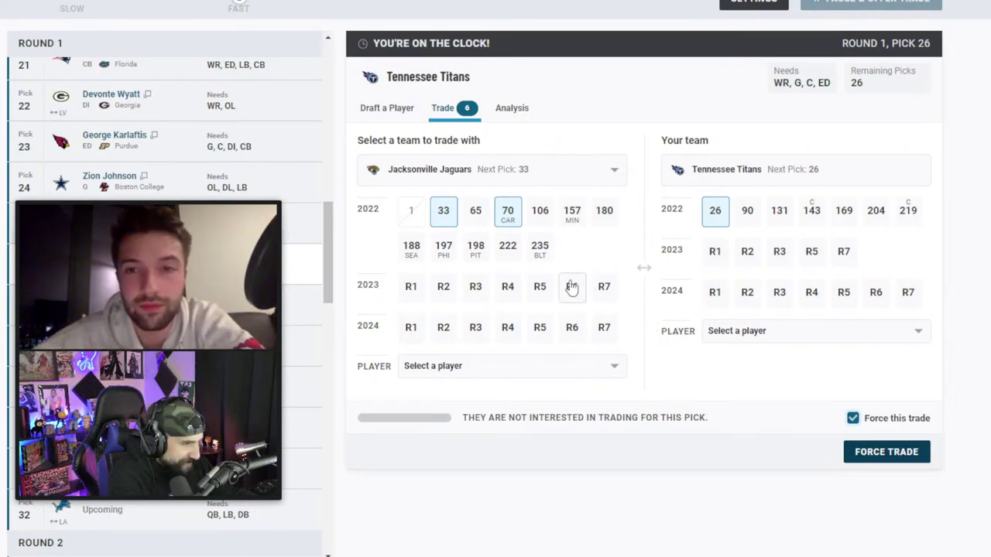
# - Add the Titans' pick 143 and the Jaguars' pick 222 to the deal, and force the trade
pyautogui.click(845, 220)
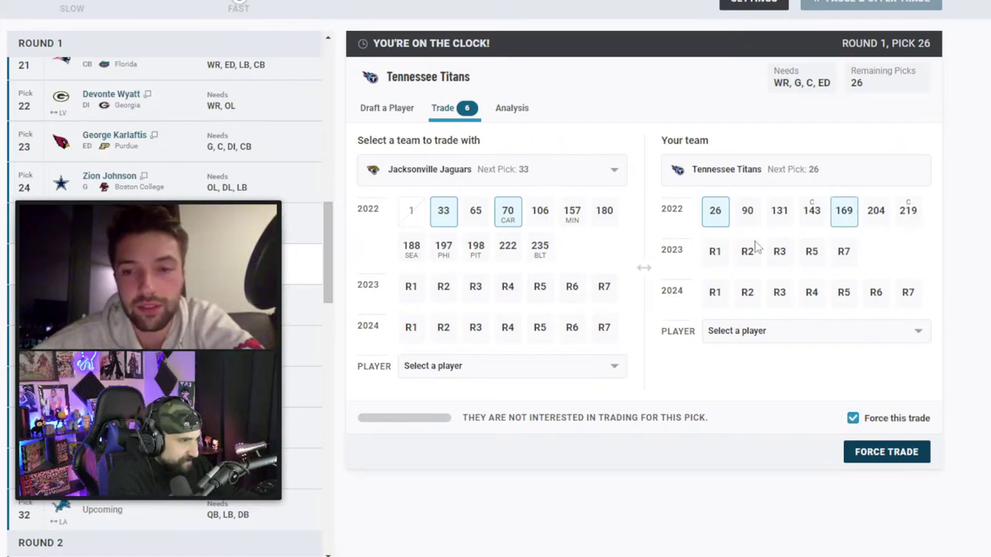
pyautogui.click(516, 256)
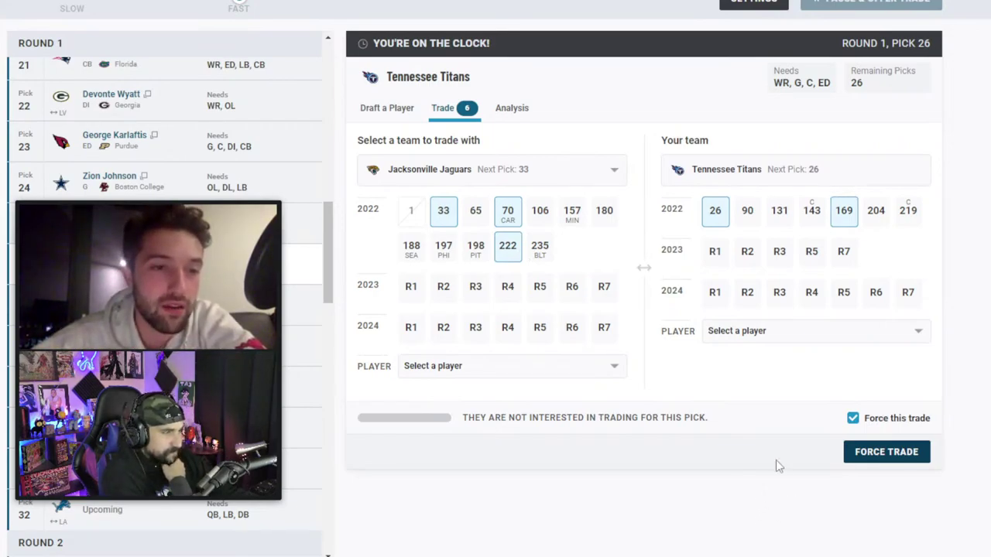
pyautogui.click(517, 258)
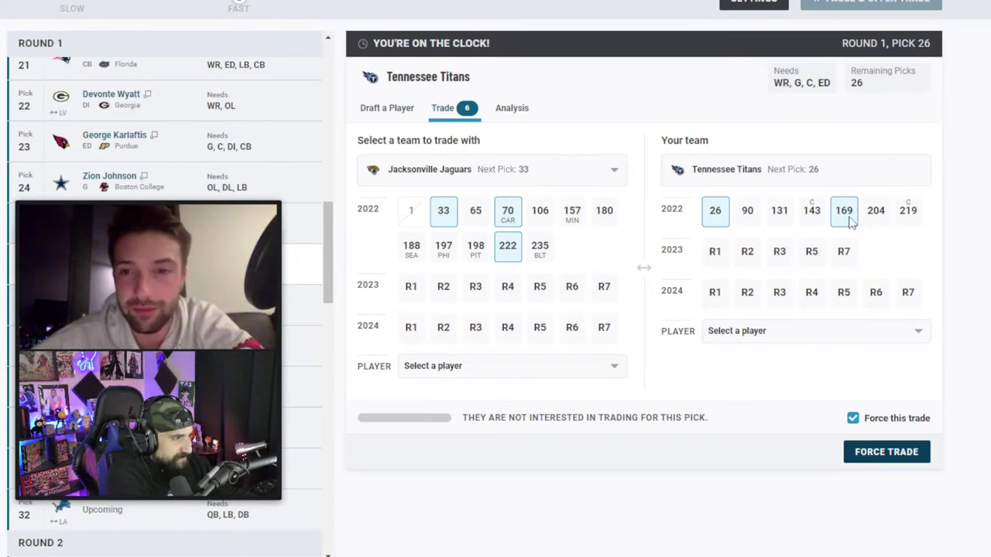
pyautogui.click(813, 218)
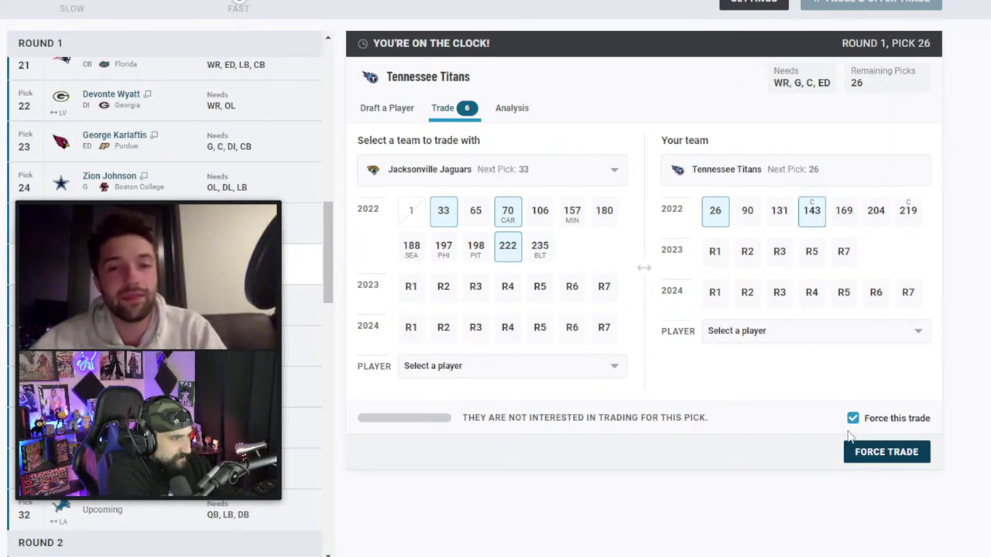
pyautogui.click(862, 452)
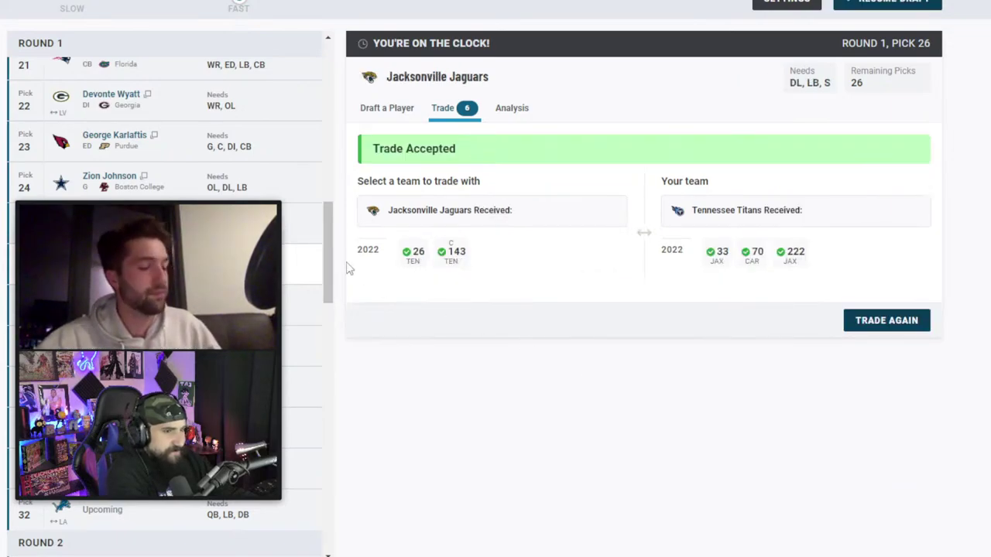
# - Draft center Tyler Linderbaum for the Jacksonville Jaguars at pick 26 and return the video call window to its former side
pyautogui.click(383, 108)
pyautogui.moveTo(217, 194); pyautogui.dragTo(829, 110)
pyautogui.click(900, 399)
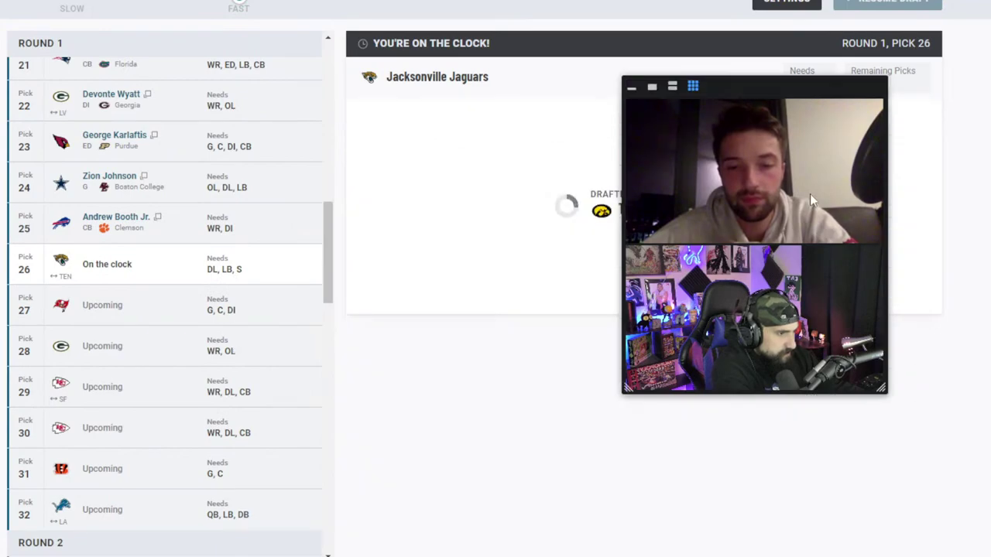
pyautogui.moveTo(741, 92); pyautogui.dragTo(795, 53)
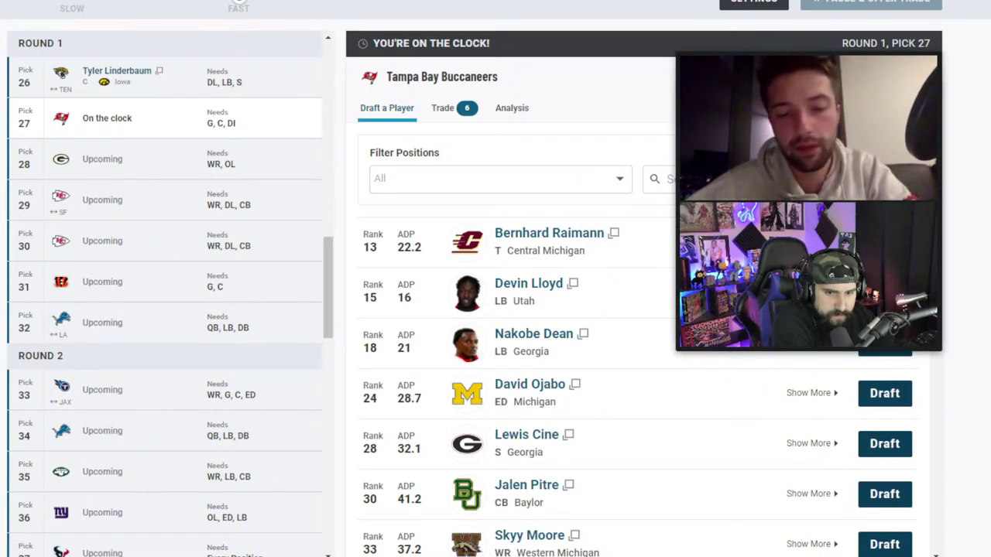
# - Move the video call window further off the player list and draft interior defender Travis Jones for the Tampa Bay Buccaneers at pick 27
pyautogui.moveTo(808, 70)
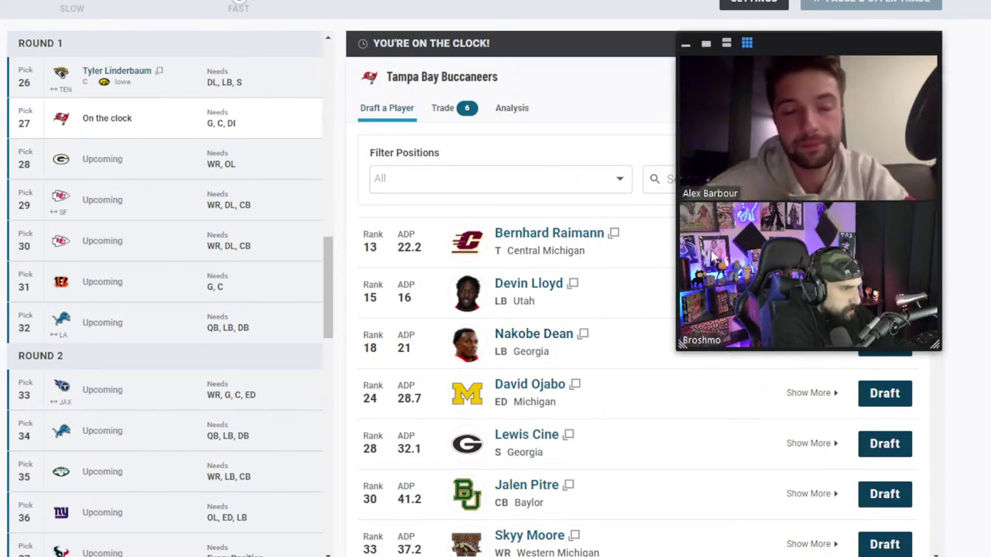
pyautogui.moveTo(828, 37); pyautogui.dragTo(880, 6)
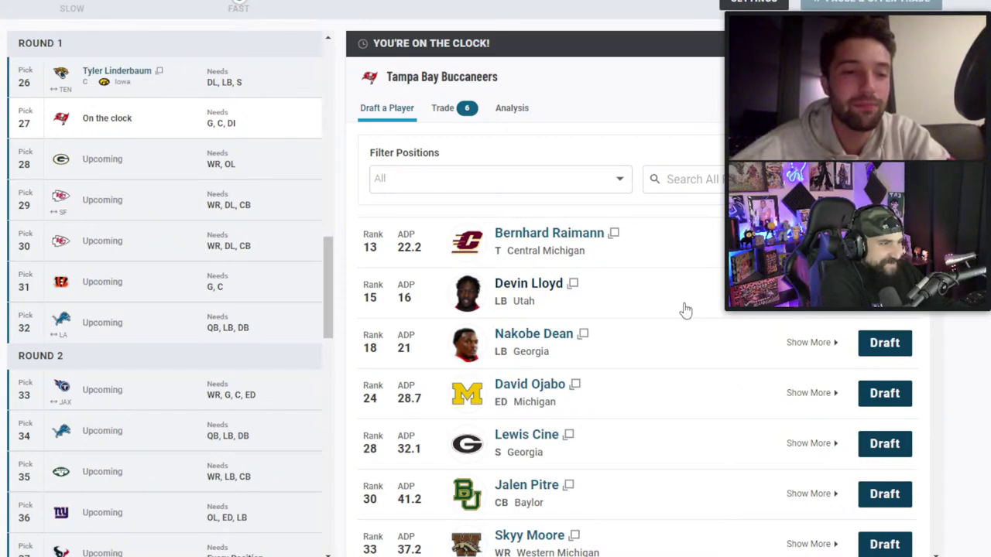
pyautogui.scroll(2, 210, 316)
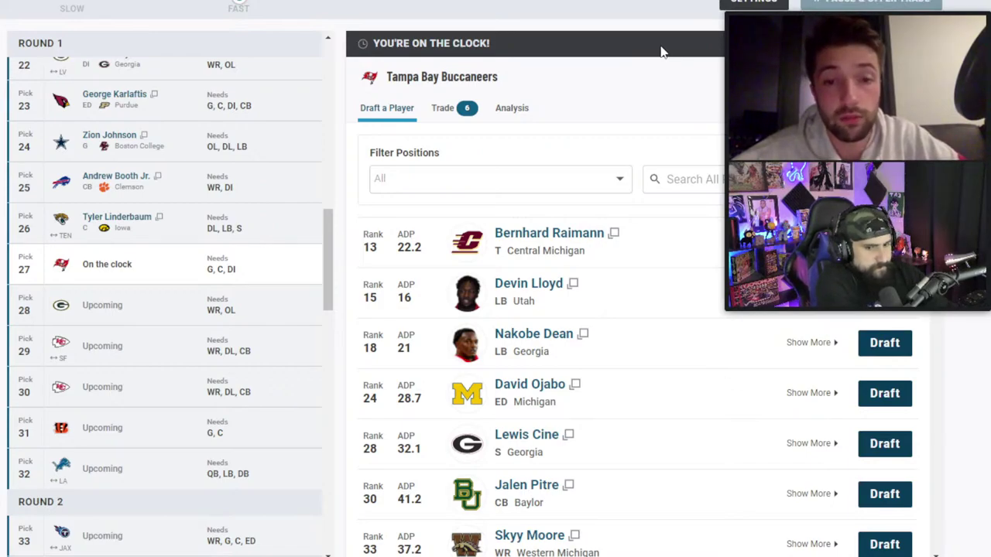
pyautogui.scroll(2, 241, 348)
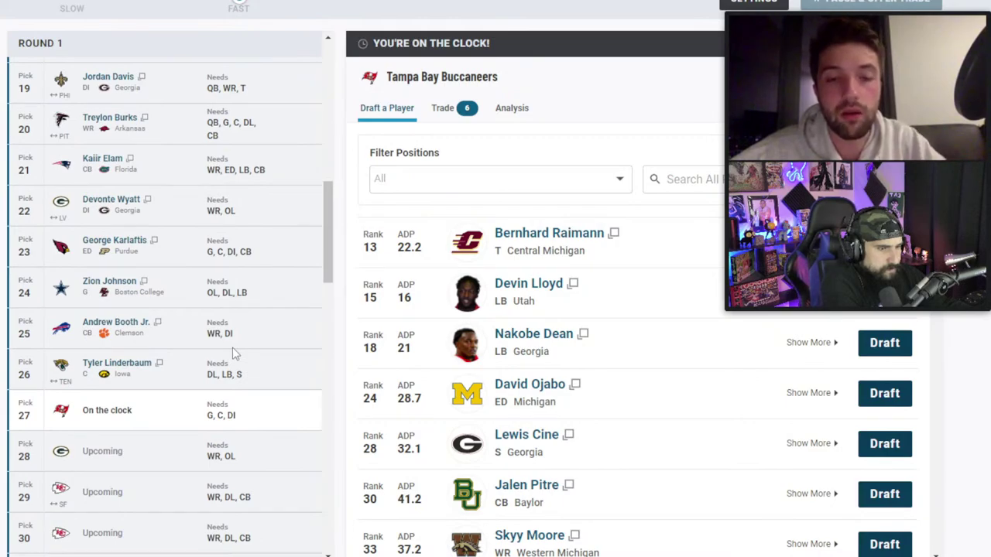
pyautogui.scroll(-1, 236, 354)
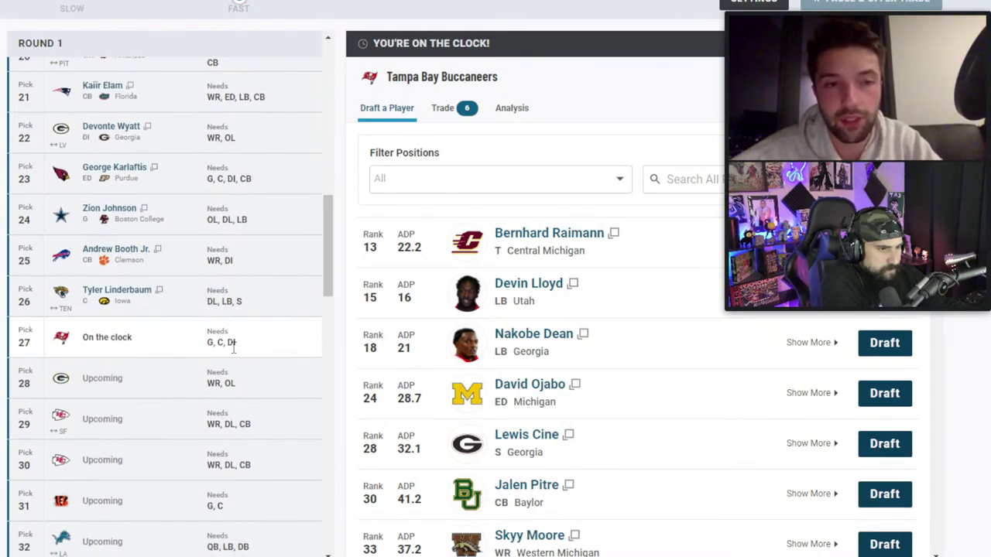
pyautogui.scroll(-1, 233, 347)
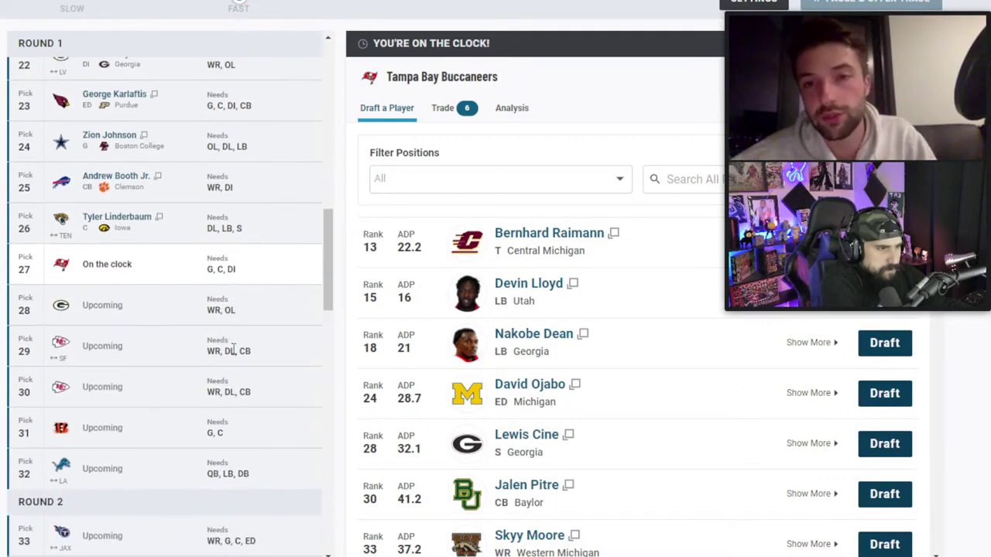
pyautogui.scroll(-6, 600, 407)
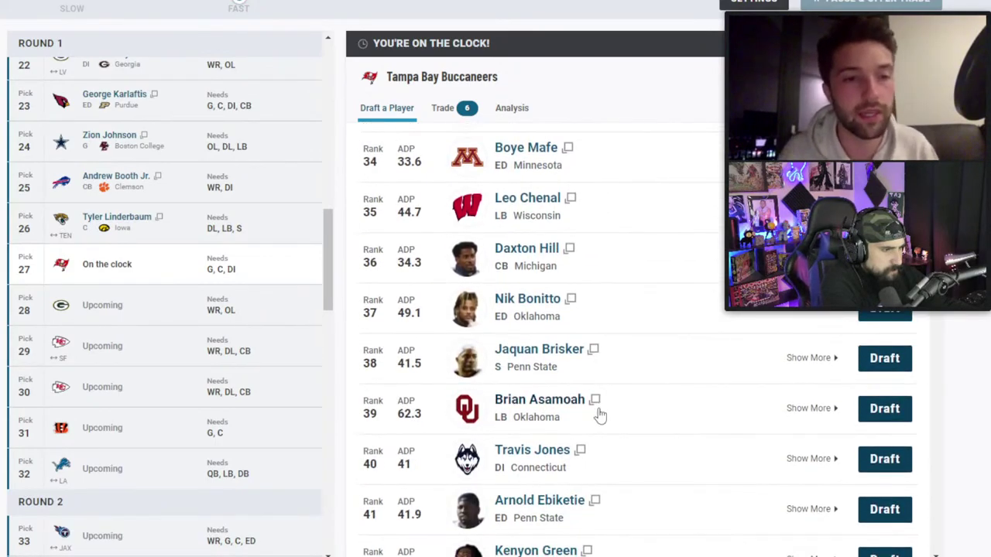
pyautogui.click(885, 459)
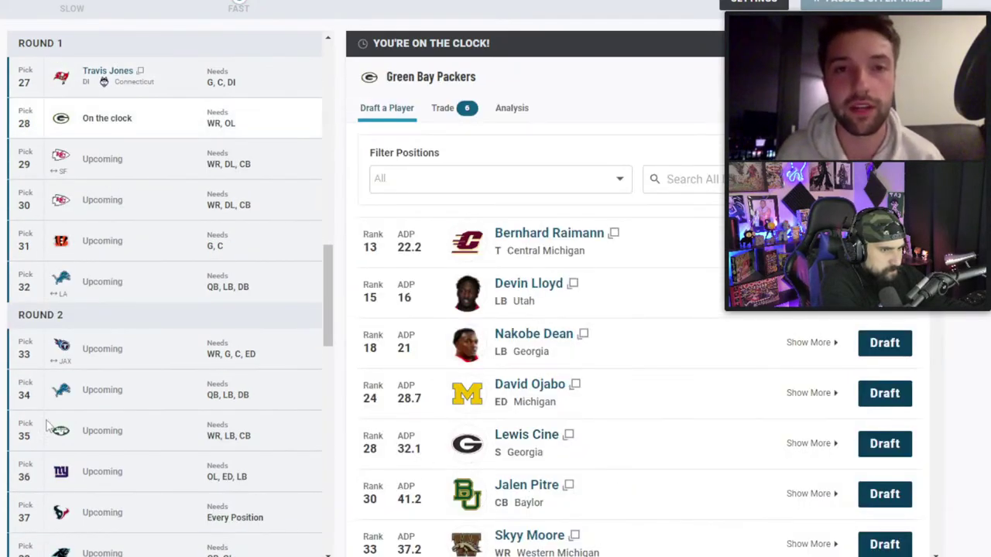
# - Look through the available players down to the late 50s ranks and draft wide receiver George Pickens for the Green Bay Packers at pick 28
pyautogui.scroll(3, 161, 412)
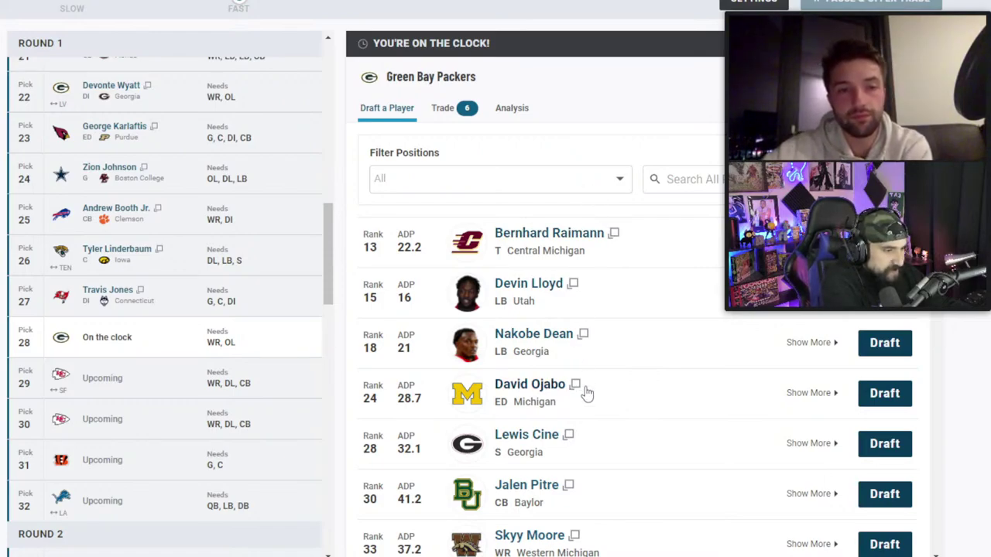
pyautogui.scroll(-1, 587, 393)
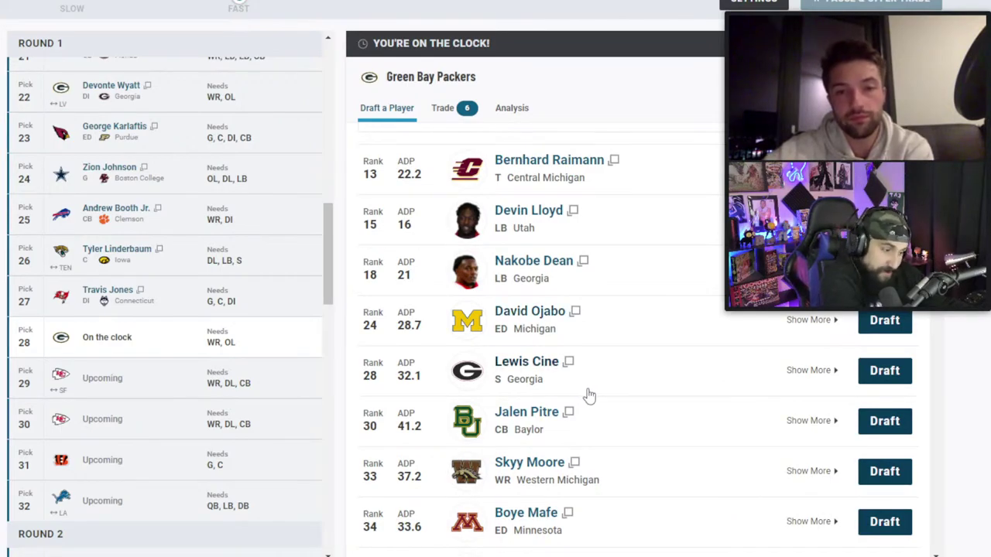
pyautogui.scroll(-7, 588, 395)
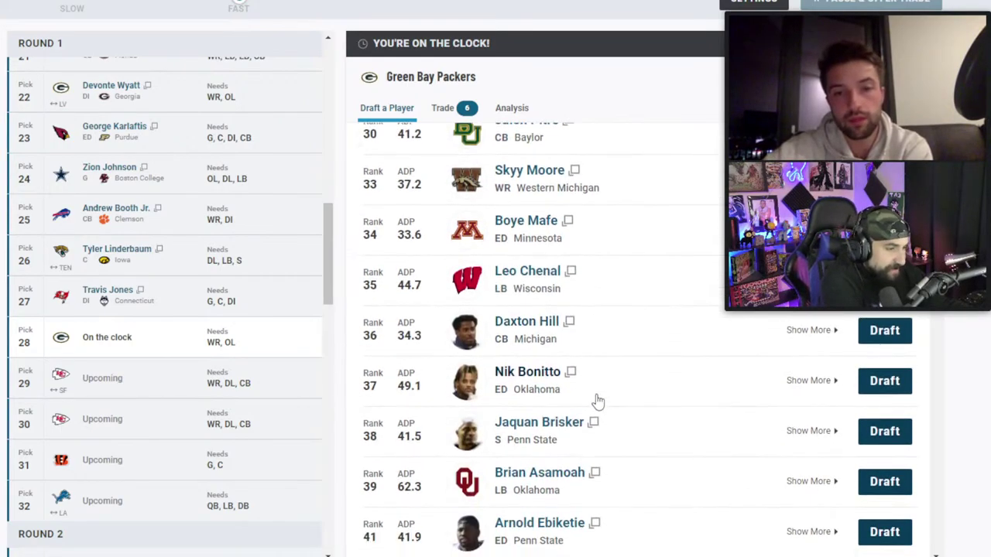
pyautogui.scroll(-1, 600, 406)
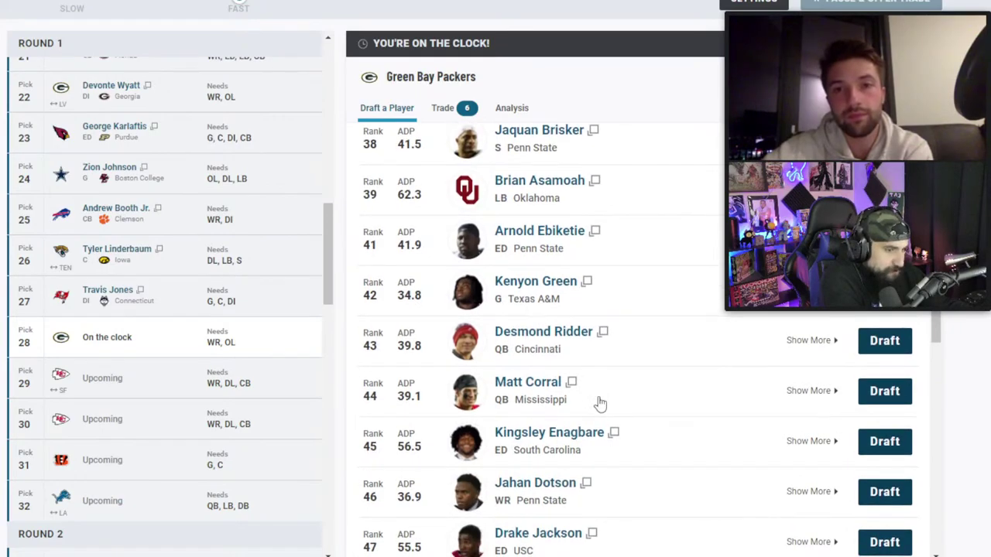
pyautogui.scroll(-5, 601, 424)
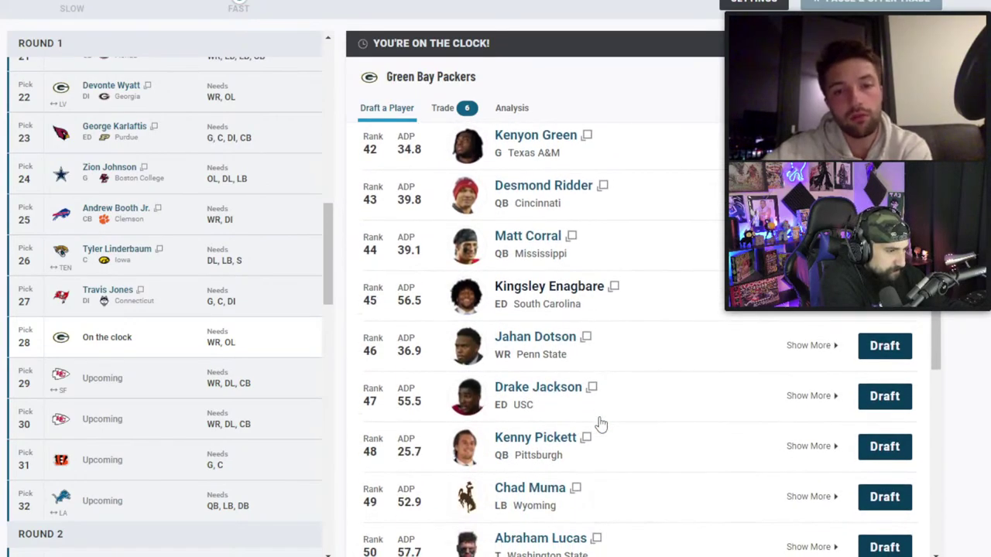
pyautogui.scroll(-2, 601, 424)
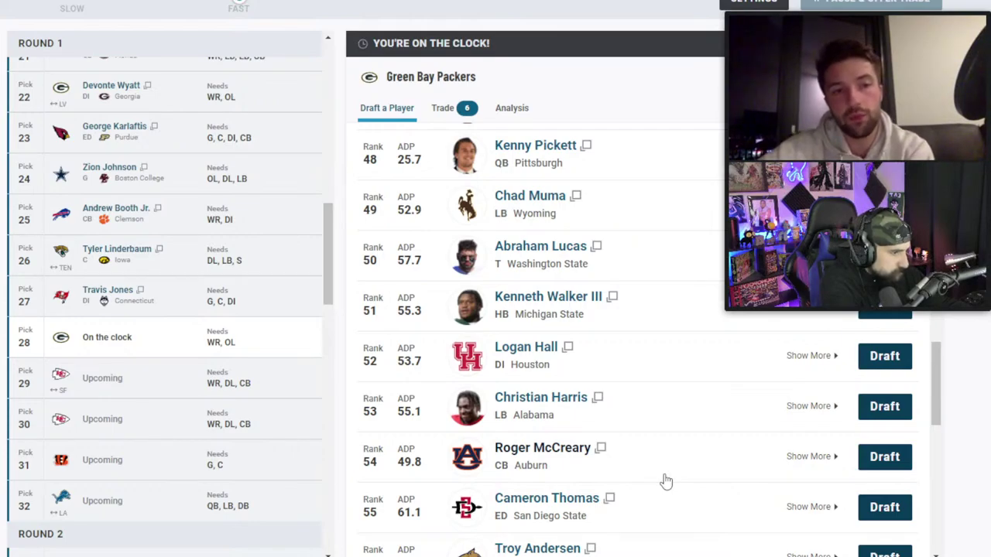
pyautogui.scroll(-2, 665, 481)
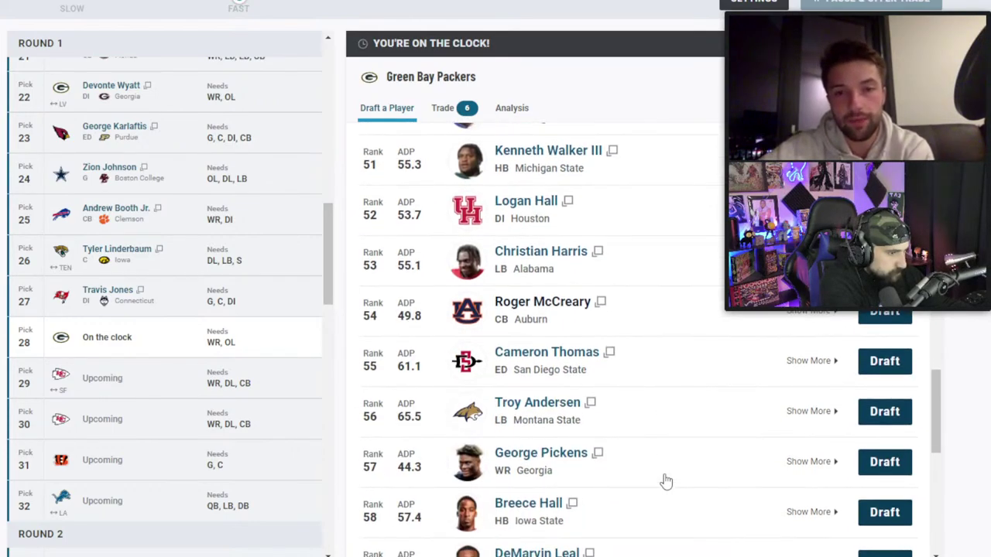
pyautogui.scroll(-4, 666, 481)
pyautogui.scroll(5, 666, 482)
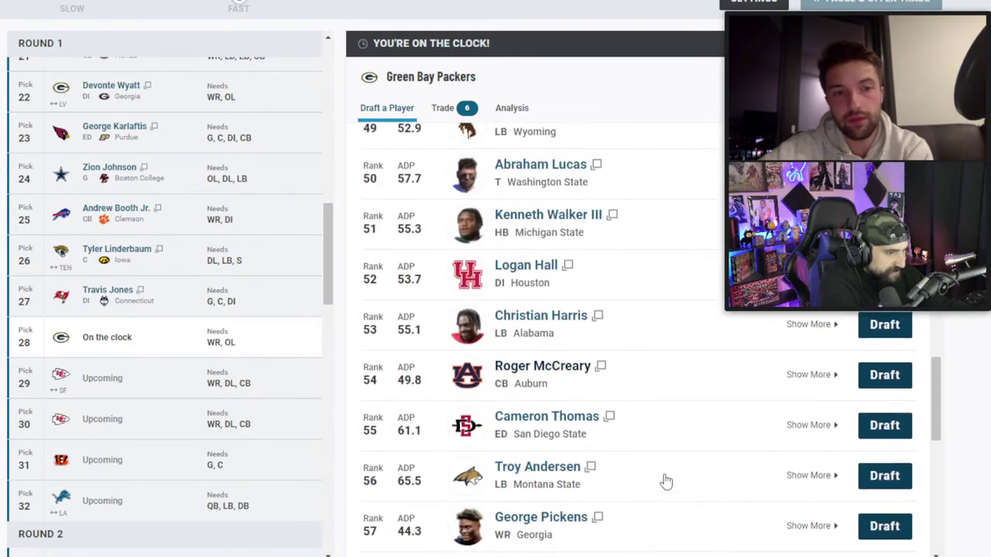
pyautogui.scroll(3, 665, 482)
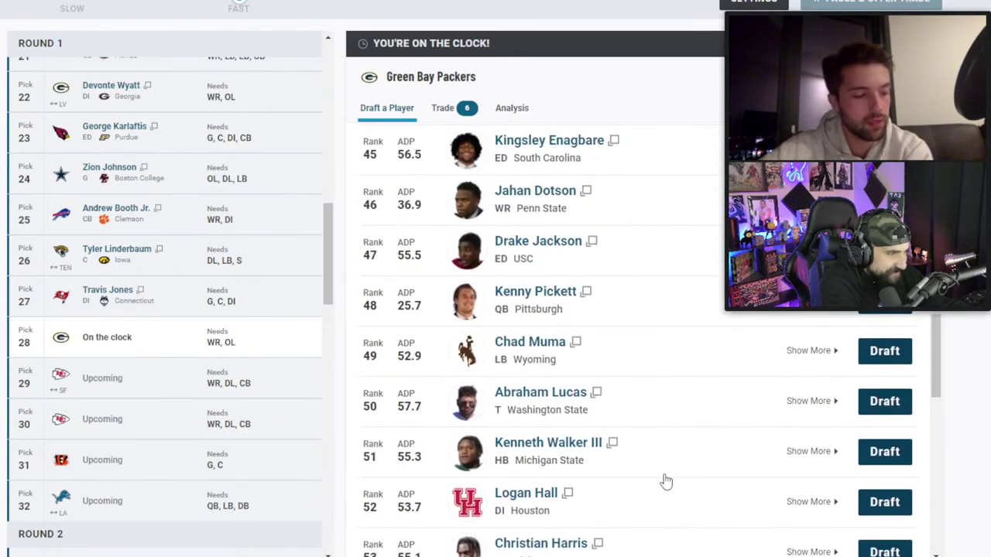
pyautogui.scroll(5, 666, 482)
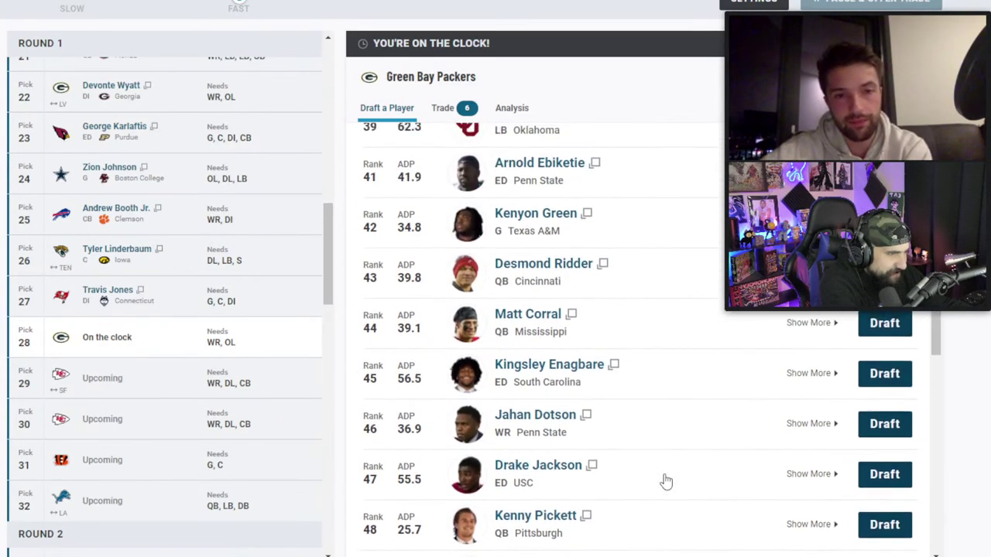
pyautogui.scroll(2, 666, 481)
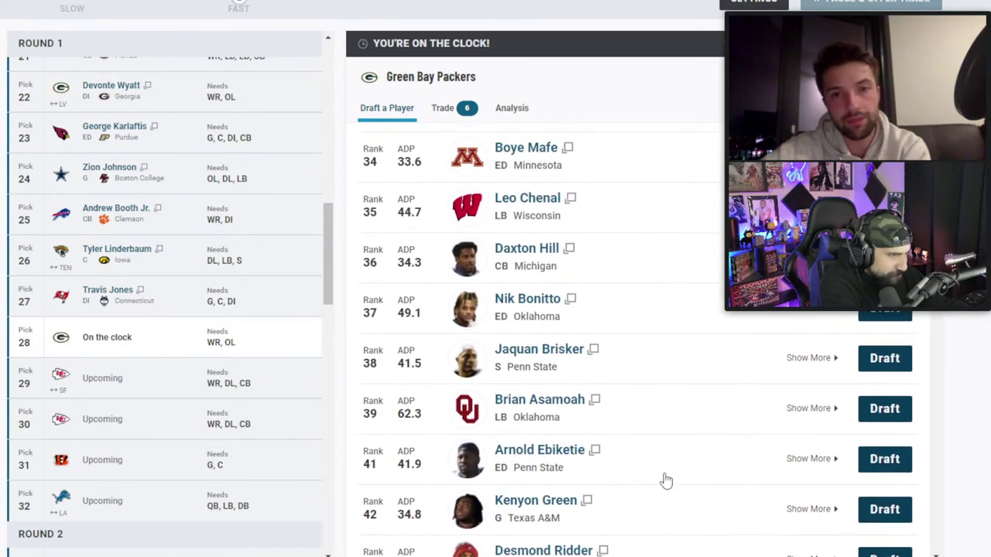
pyautogui.scroll(-5, 666, 482)
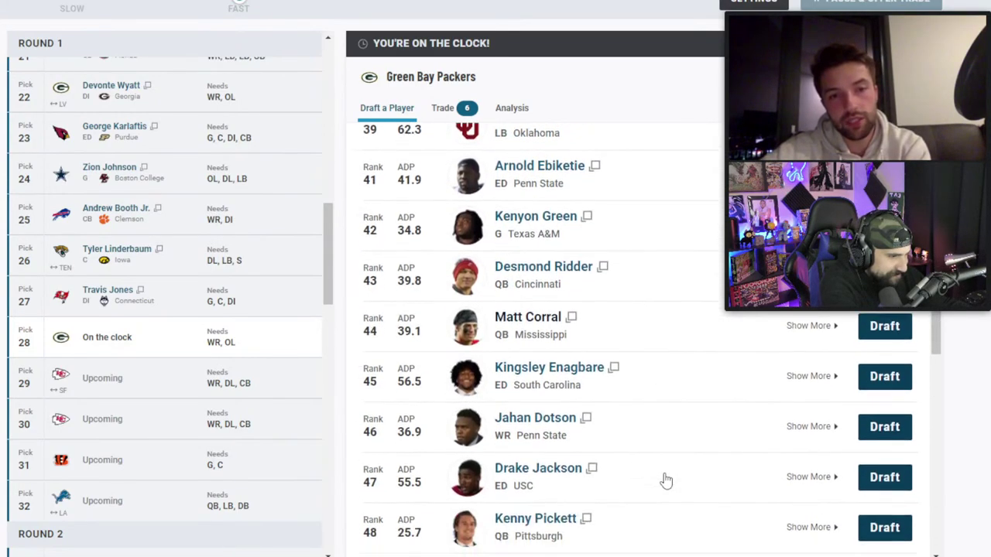
pyautogui.scroll(-4, 666, 482)
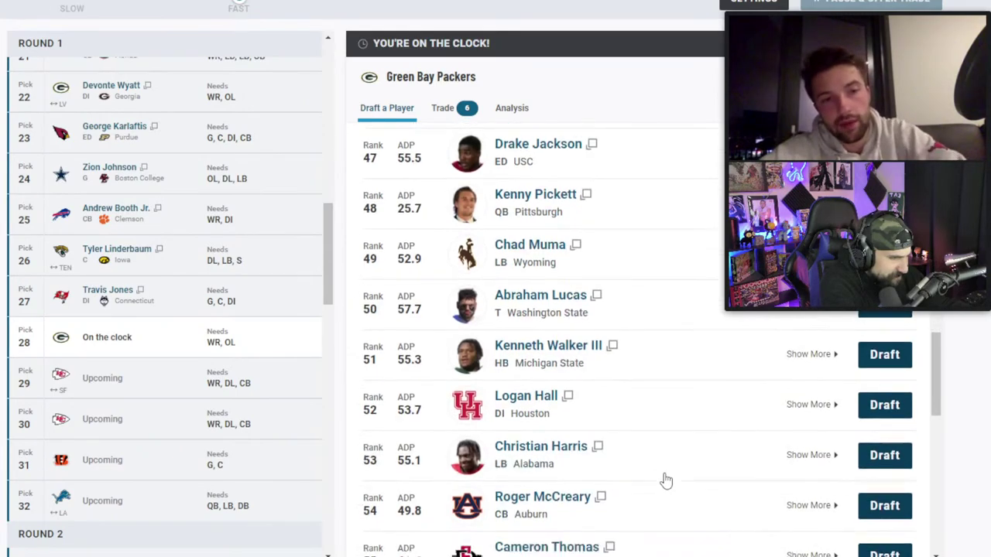
pyautogui.scroll(-1, 664, 480)
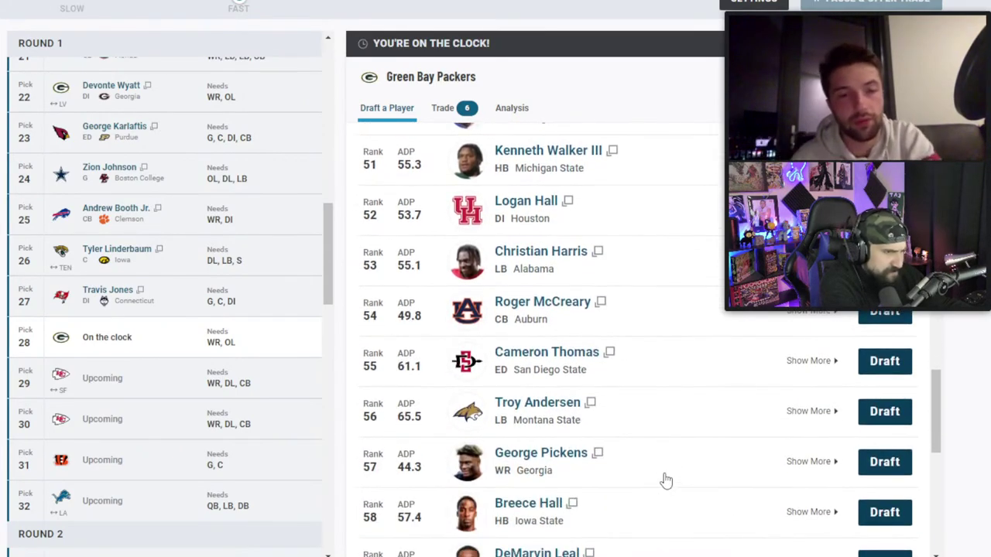
pyautogui.click(883, 462)
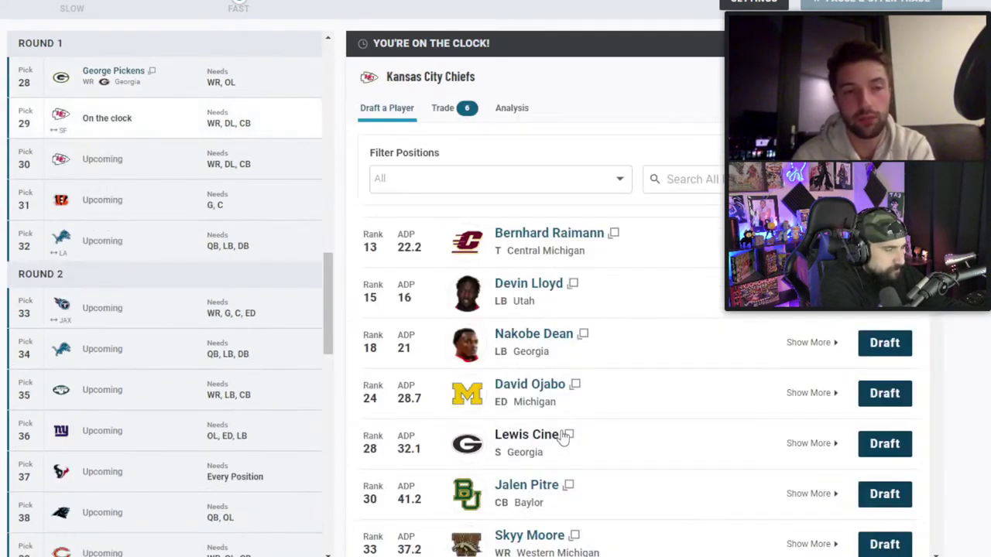
# - Review the earlier first-round picks and team needs, and draft edge defender David Ojabo for the Kansas City Chiefs at pick 29
pyautogui.scroll(3, 168, 358)
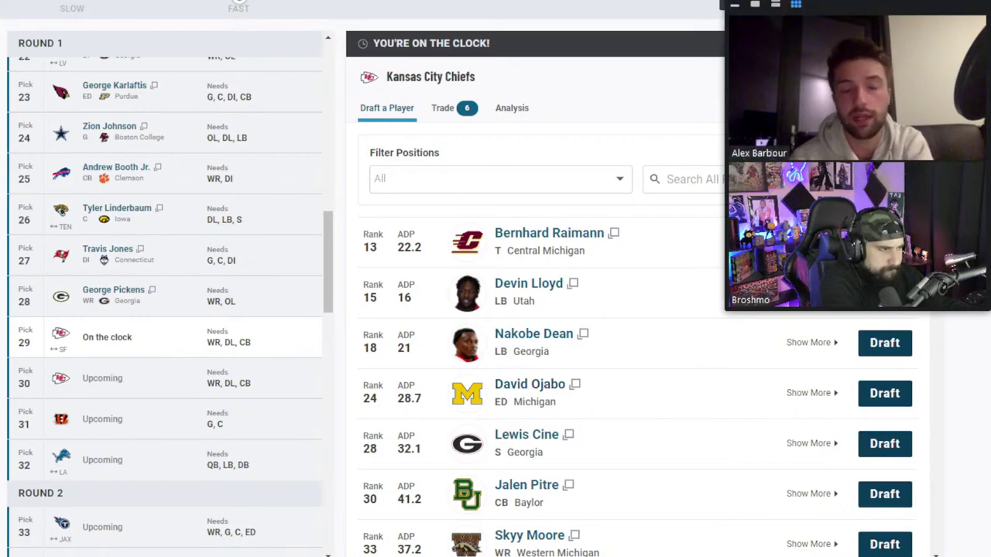
pyautogui.click(976, 175)
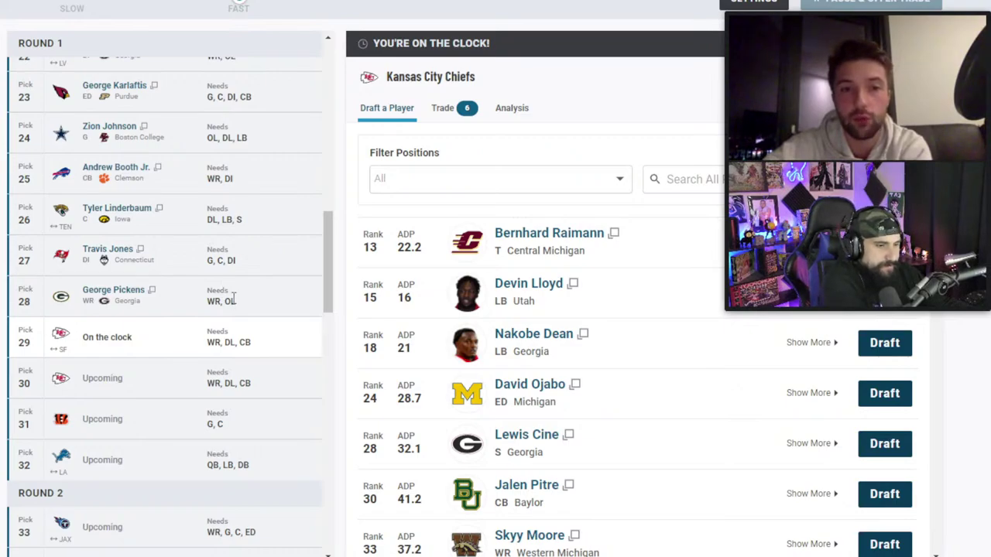
pyautogui.scroll(1, 233, 299)
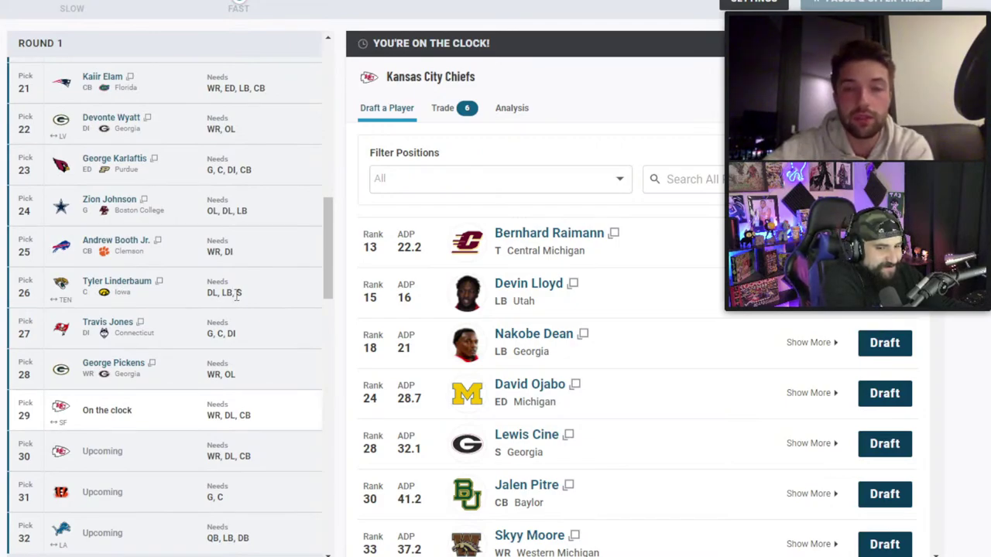
pyautogui.scroll(4, 237, 294)
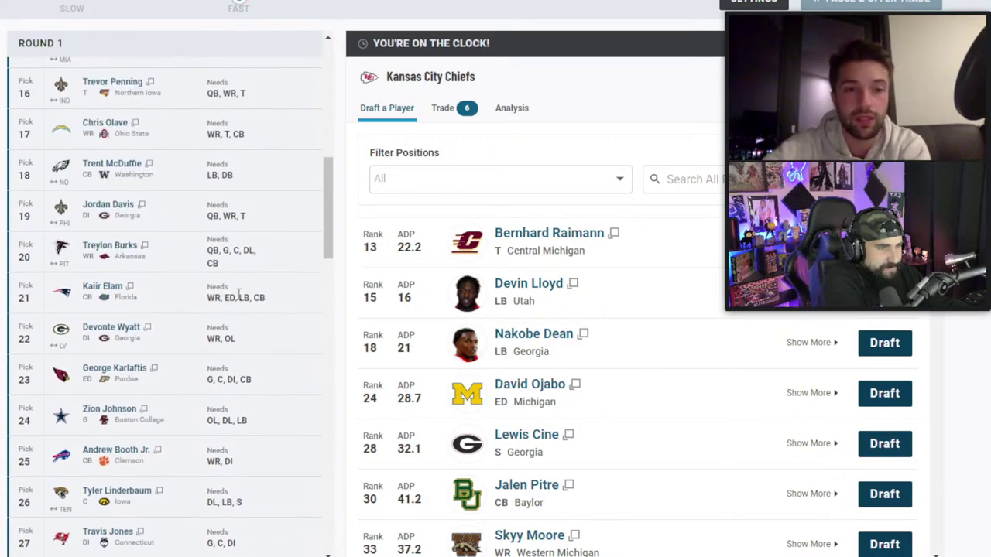
pyautogui.scroll(-5, 239, 298)
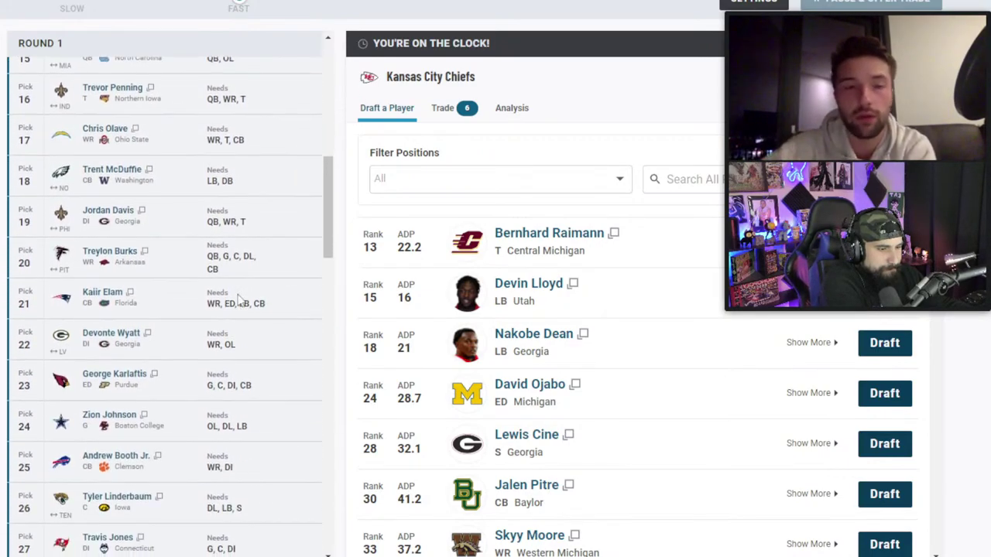
pyautogui.scroll(-4, 239, 300)
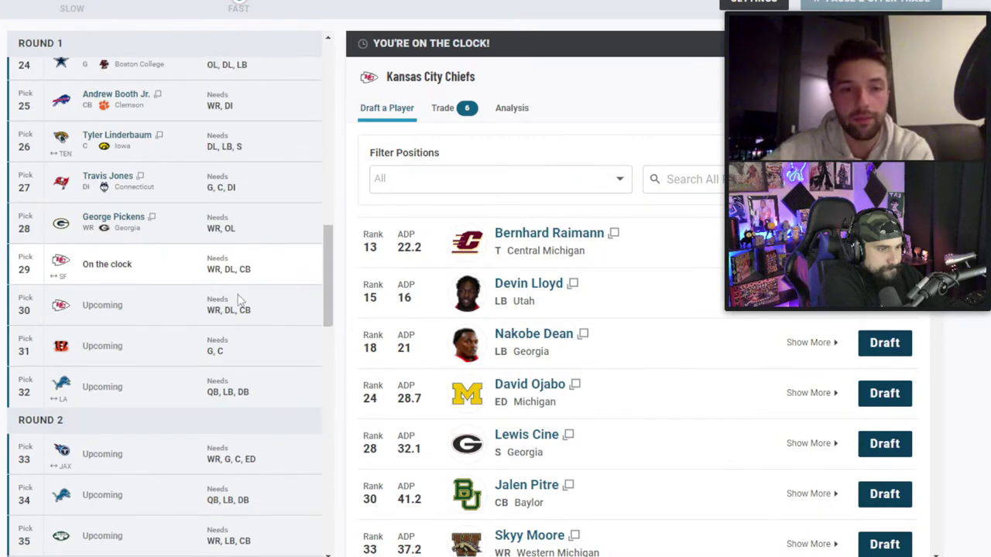
pyautogui.scroll(-2, 239, 302)
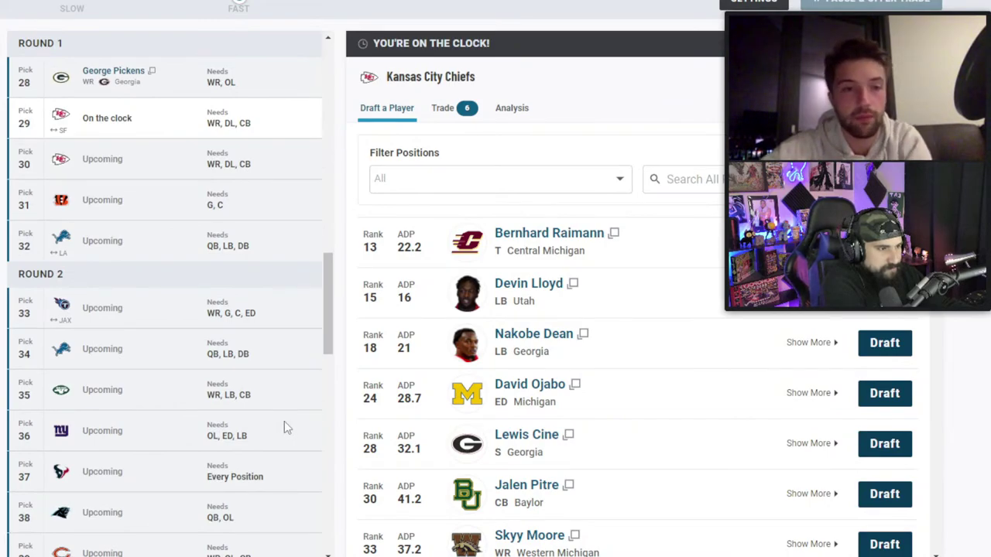
pyautogui.click(884, 393)
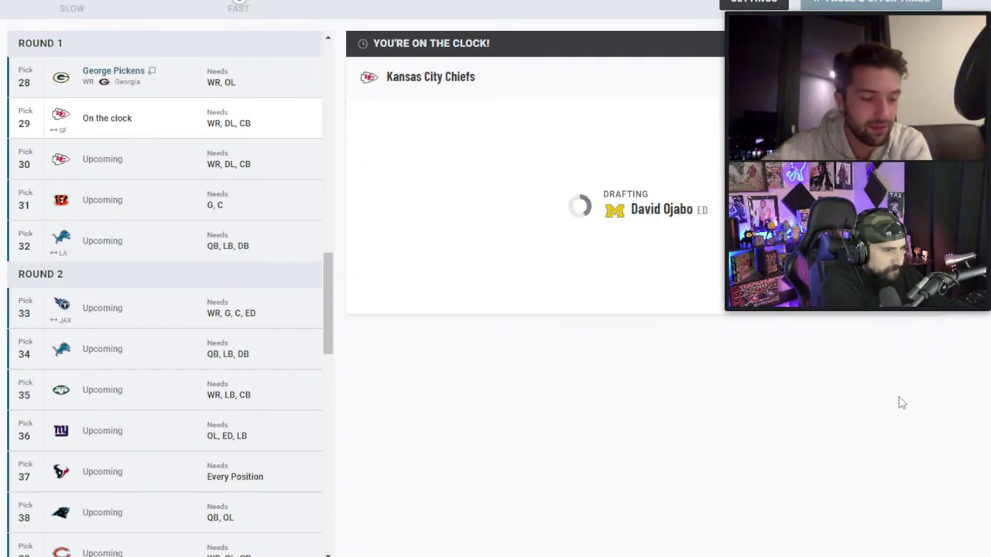
# - Draft wide receiver Skyy Moore from Western Michigan for the Kansas City Chiefs at pick 30
pyautogui.scroll(1, 244, 462)
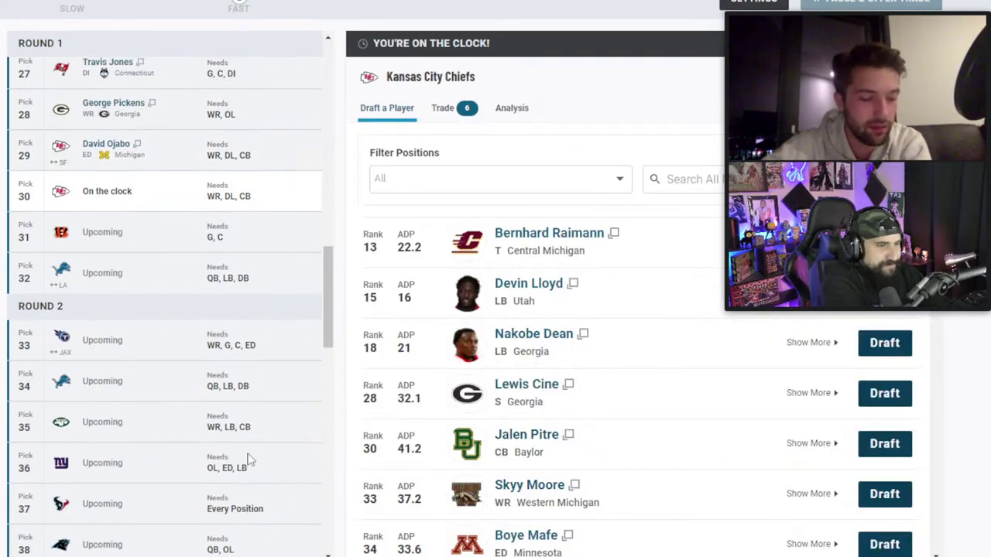
pyautogui.scroll(1, 246, 462)
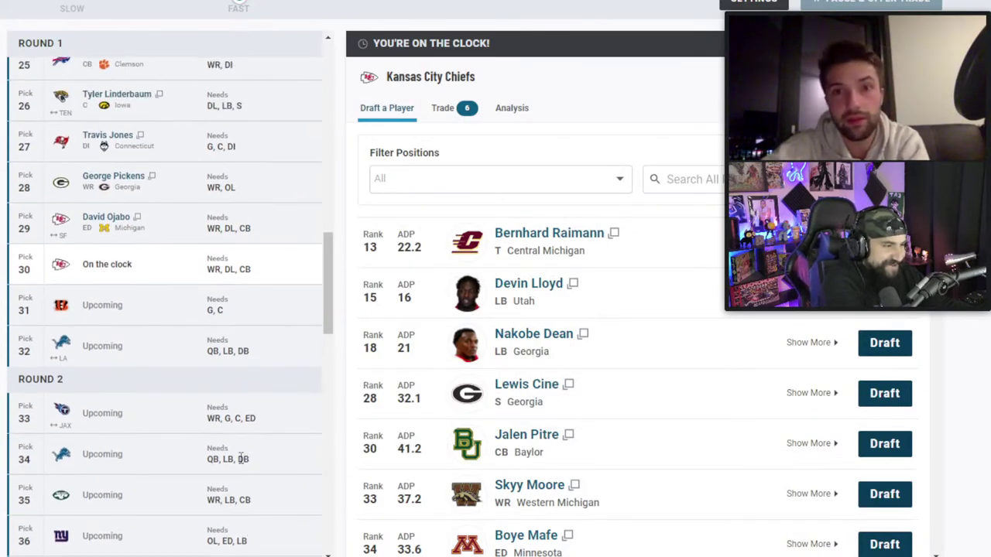
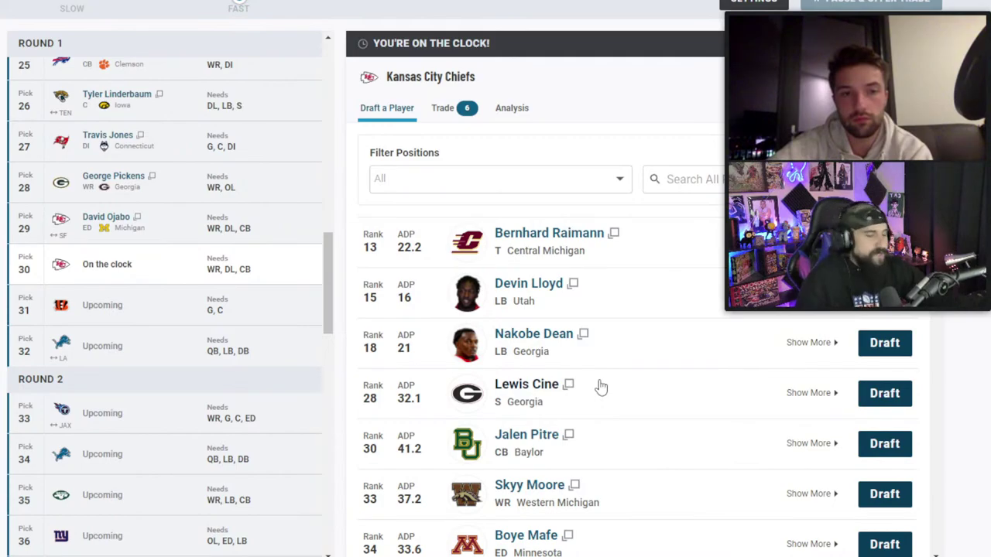
pyautogui.click(885, 494)
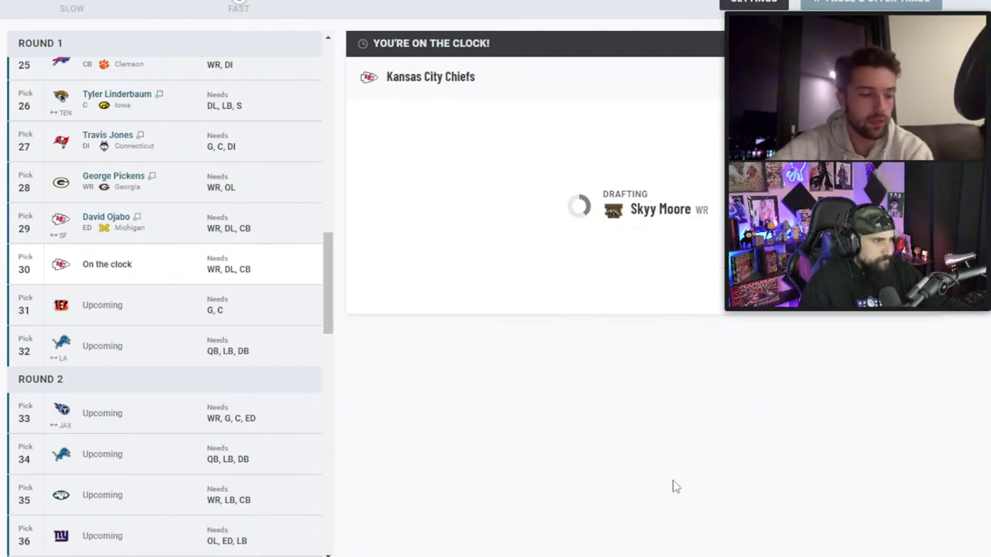
# - Review the upcoming second-round picks and team needs, and draft guard Kenyon Green from Texas A&M for the Cincinnati Bengals at pick 31
pyautogui.scroll(2, 229, 436)
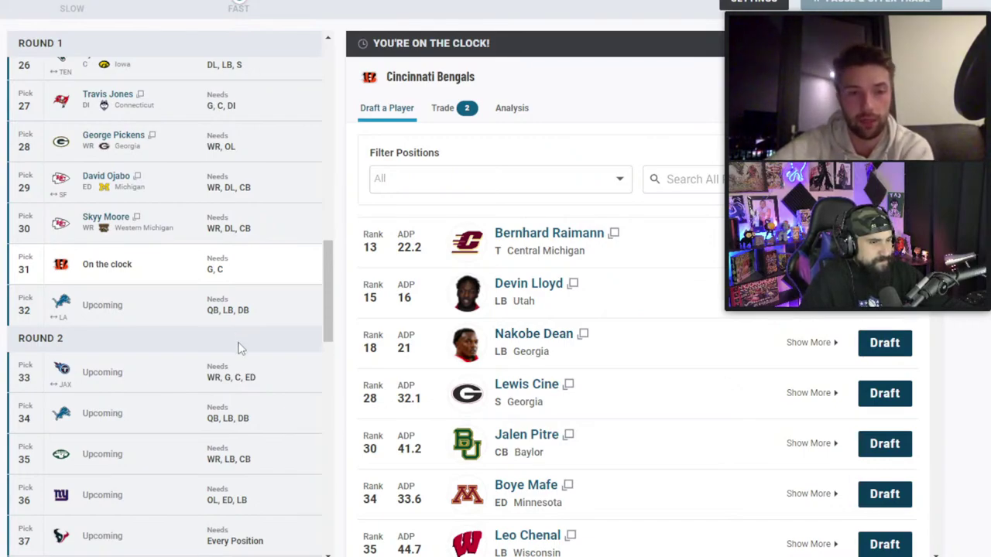
pyautogui.scroll(-4, 239, 348)
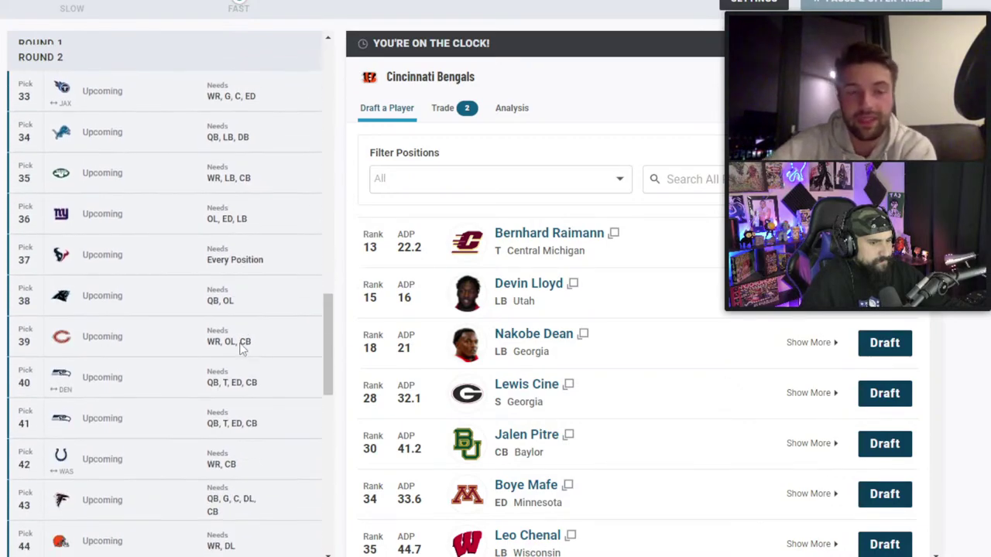
pyautogui.scroll(-3, 239, 349)
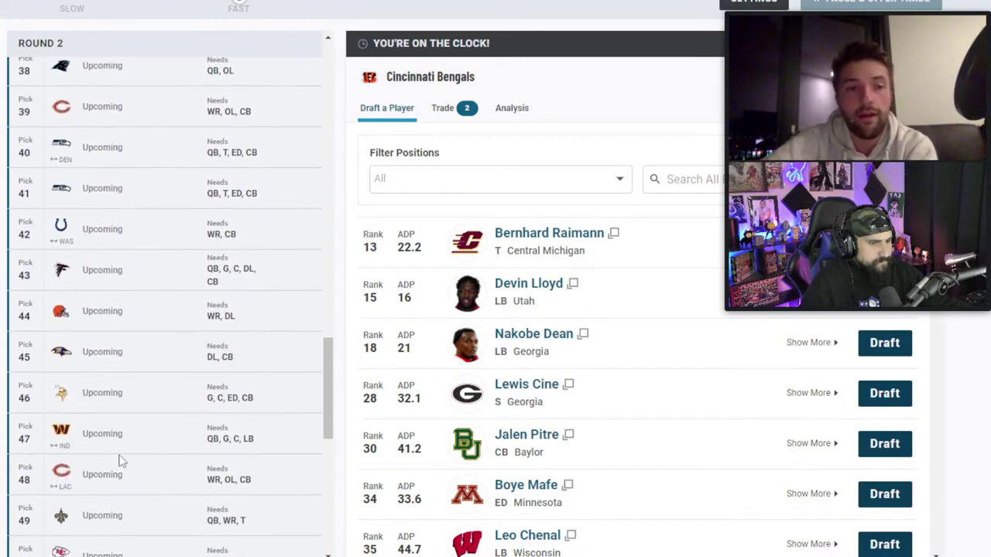
pyautogui.scroll(5, 122, 460)
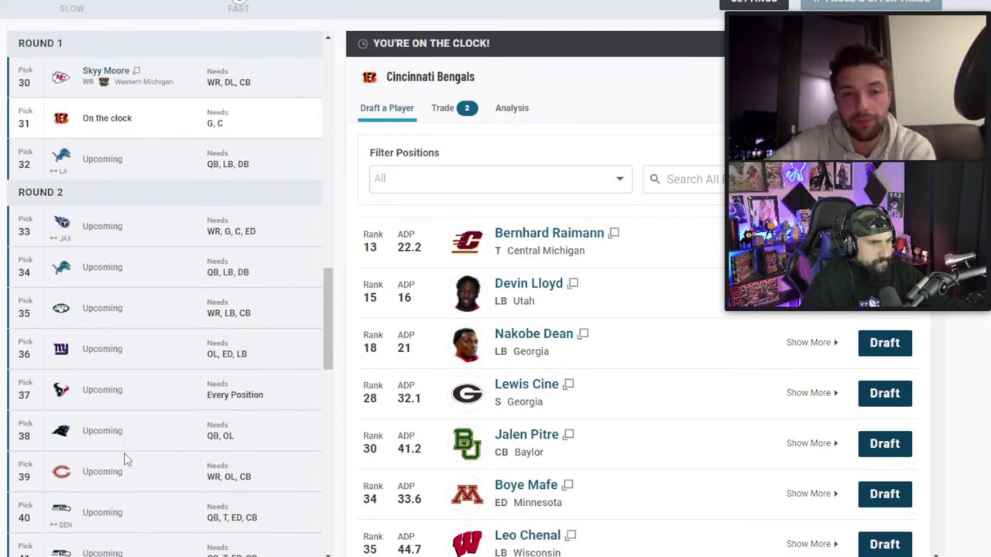
pyautogui.scroll(1, 126, 455)
pyautogui.scroll(-1, 128, 453)
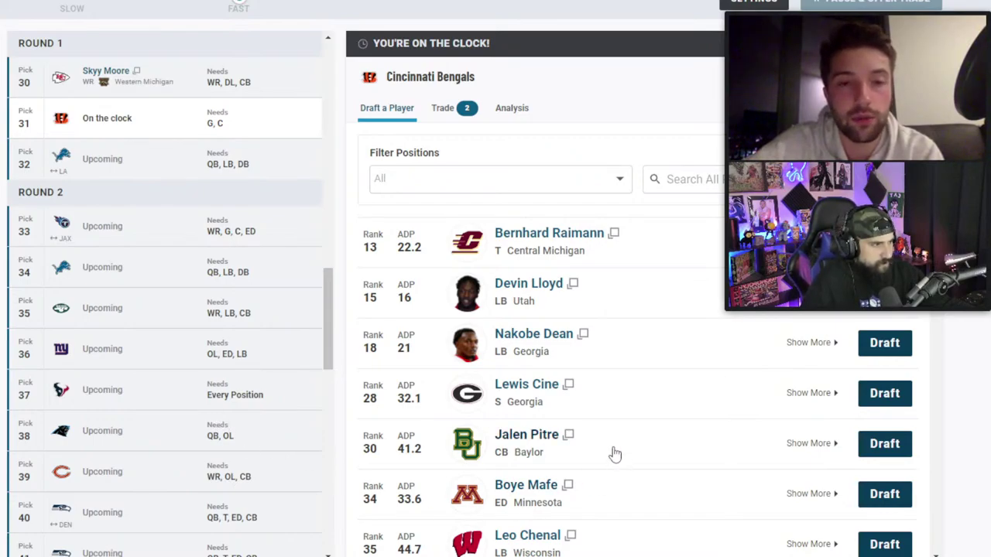
pyautogui.scroll(-1, 615, 454)
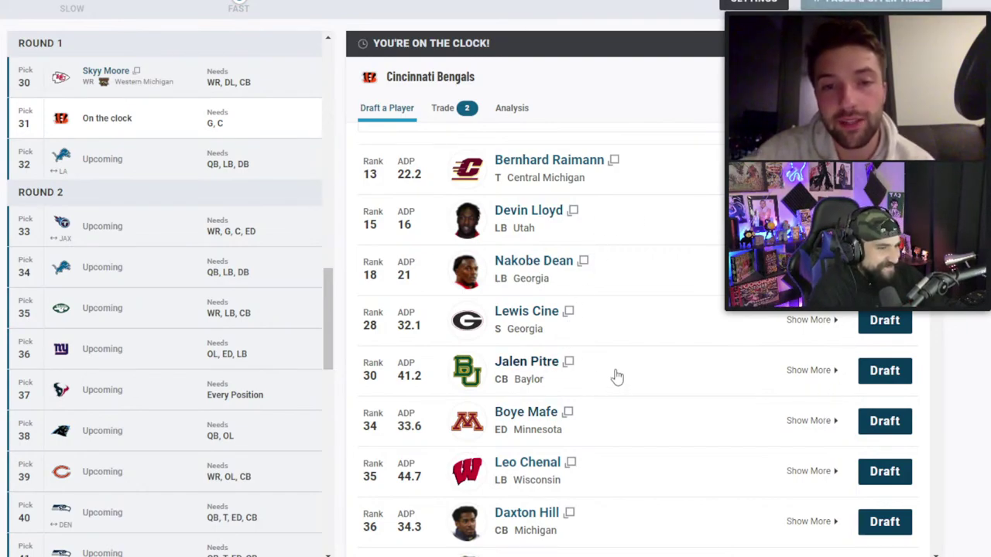
pyautogui.scroll(1, 615, 369)
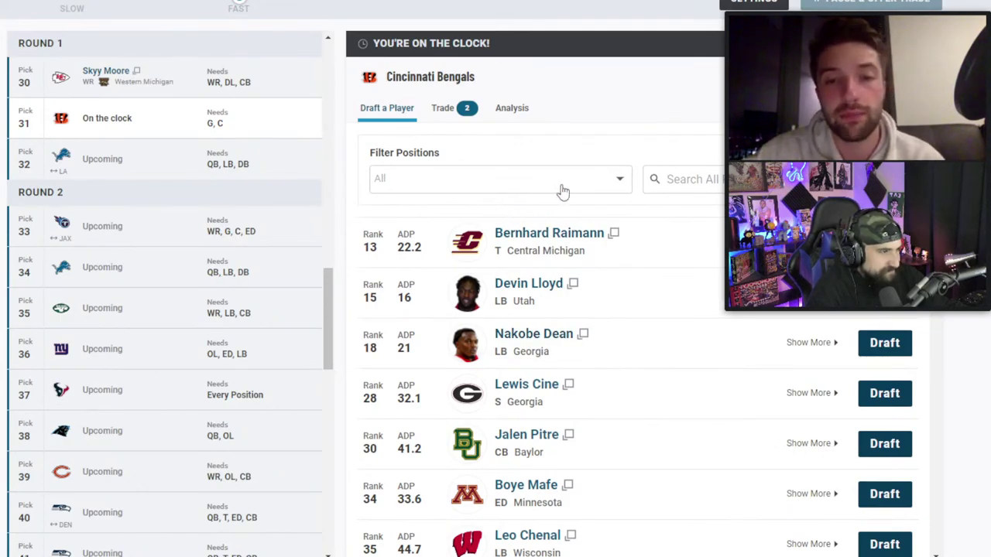
pyautogui.scroll(-3, 579, 413)
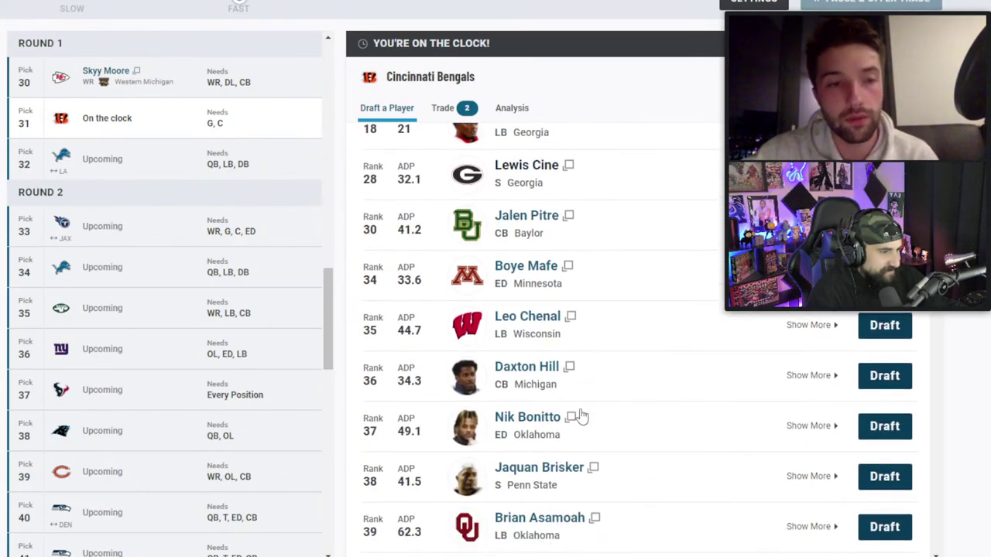
pyautogui.scroll(-1, 627, 482)
pyautogui.scroll(-1, 627, 482)
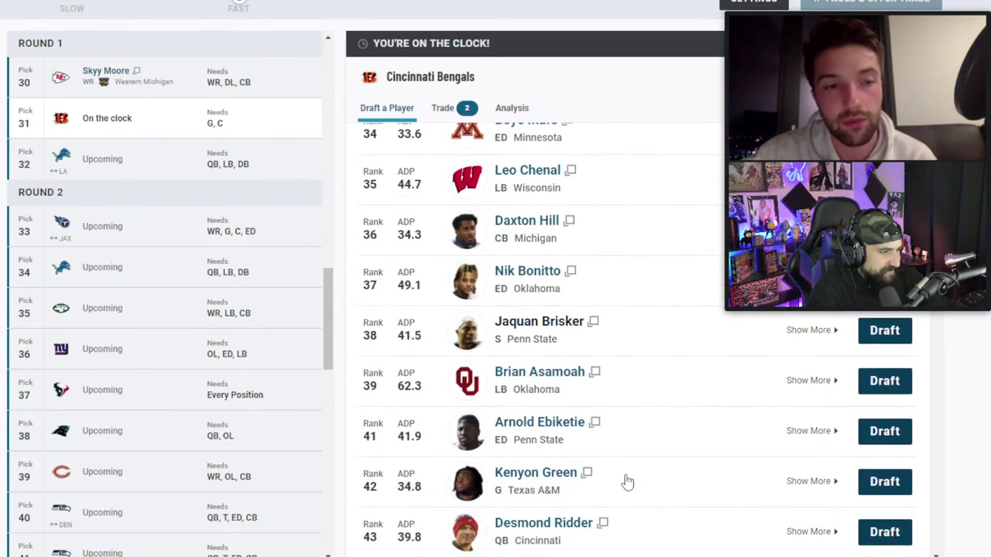
pyautogui.click(884, 482)
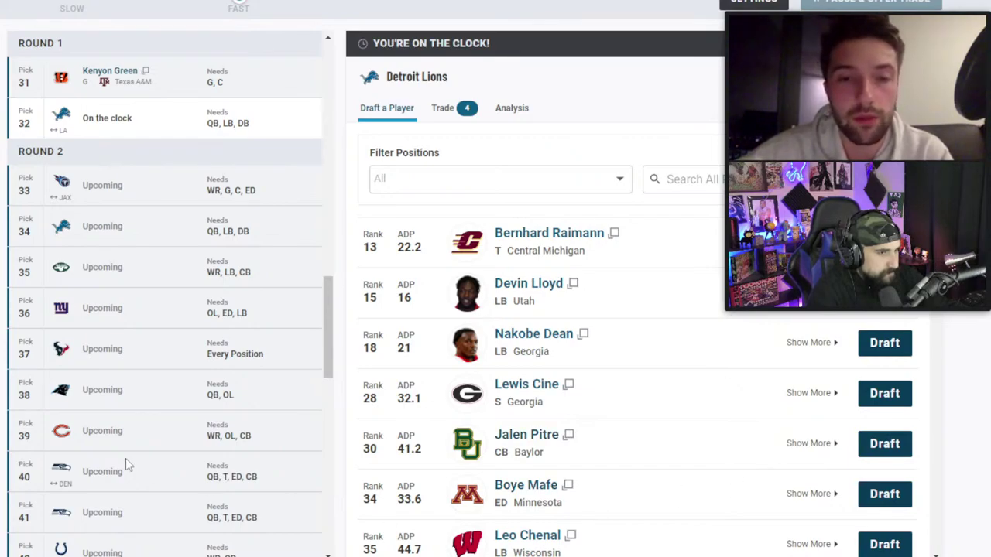
# - Draft linebacker Nakobe Dean from Georgia for the Detroit Lions at pick 32
pyautogui.scroll(2, 139, 449)
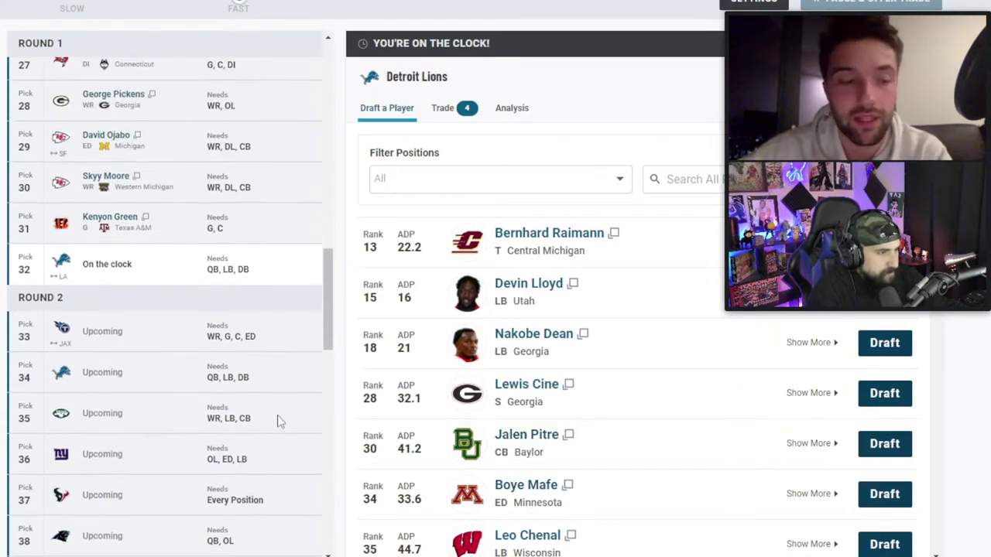
pyautogui.click(873, 346)
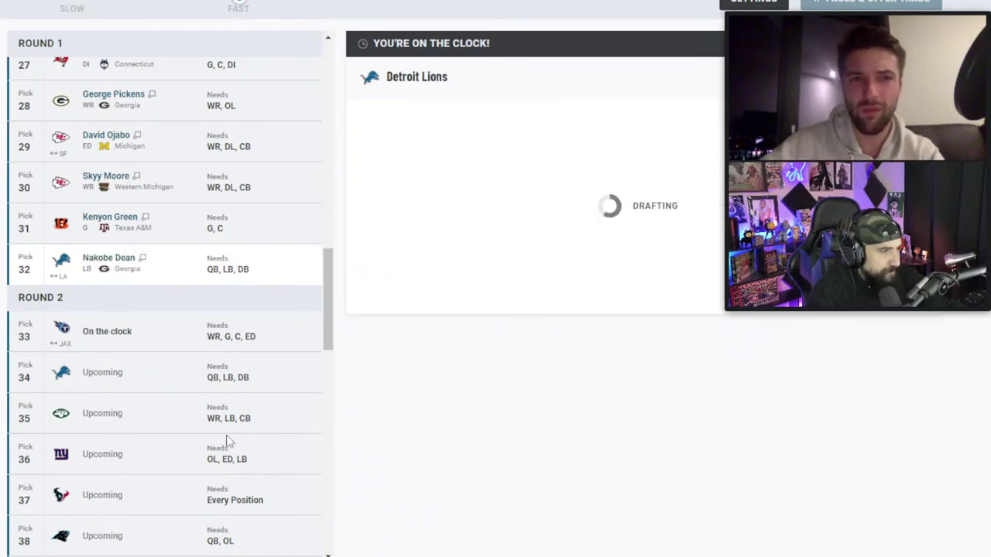
pyautogui.scroll(2, 226, 436)
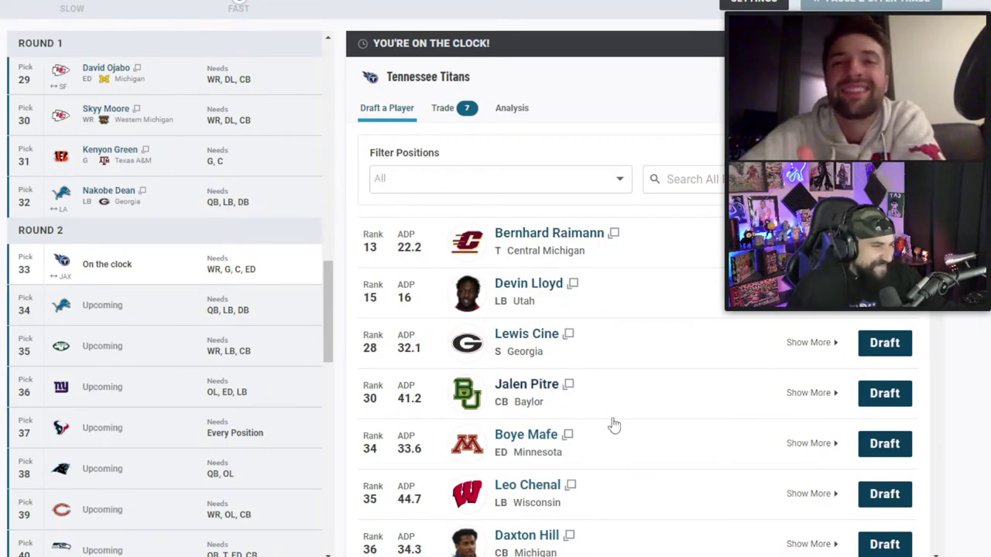
# - Look through the available players down to the early 60s ranks for the Tennessee Titans' pick 33
pyautogui.scroll(-7, 605, 476)
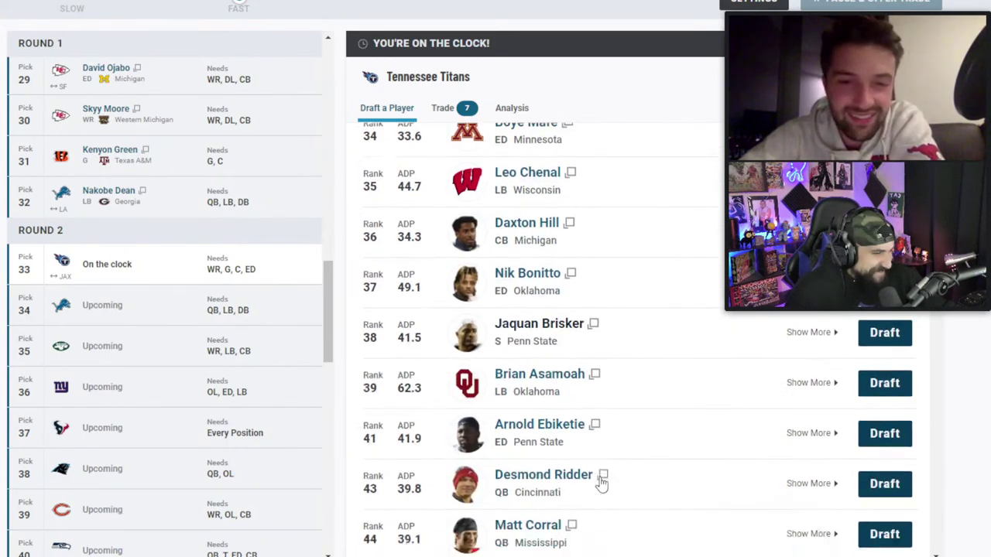
pyautogui.scroll(-1, 600, 483)
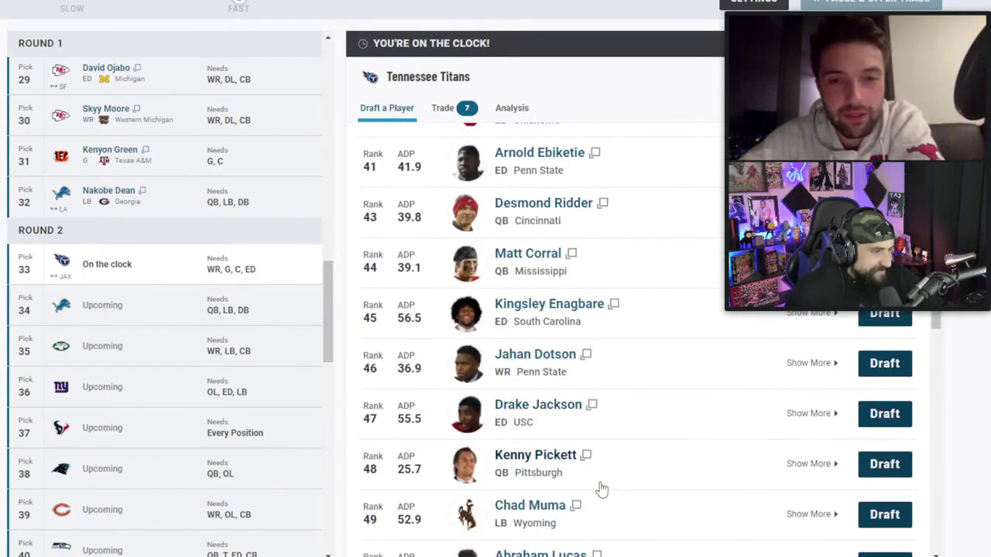
pyautogui.scroll(-3, 602, 489)
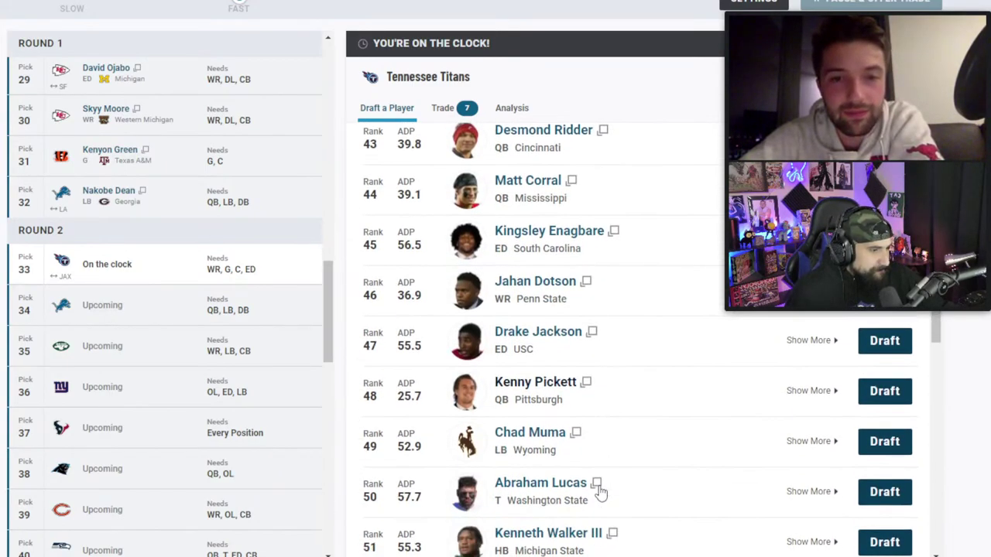
pyautogui.scroll(-3, 602, 493)
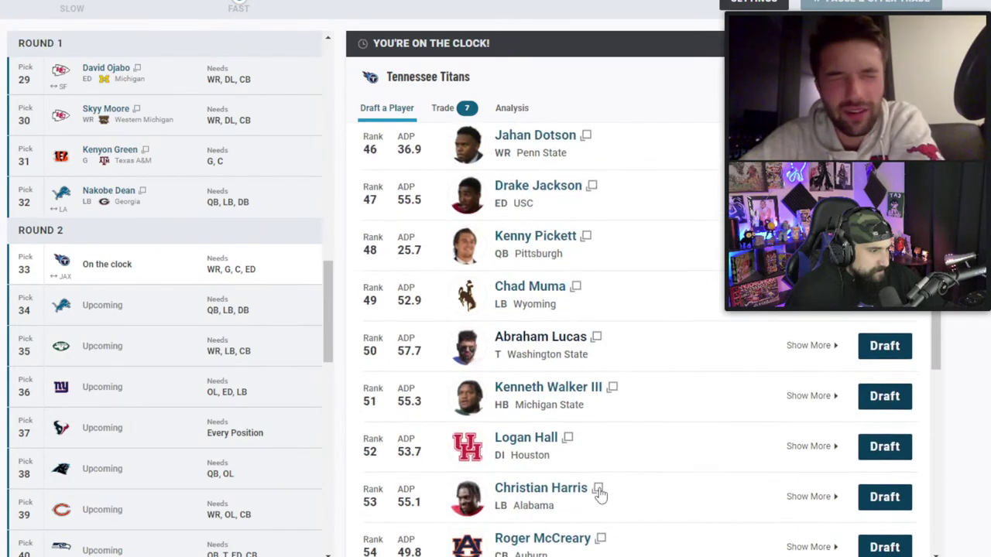
pyautogui.scroll(-3, 602, 496)
pyautogui.scroll(-1, 602, 497)
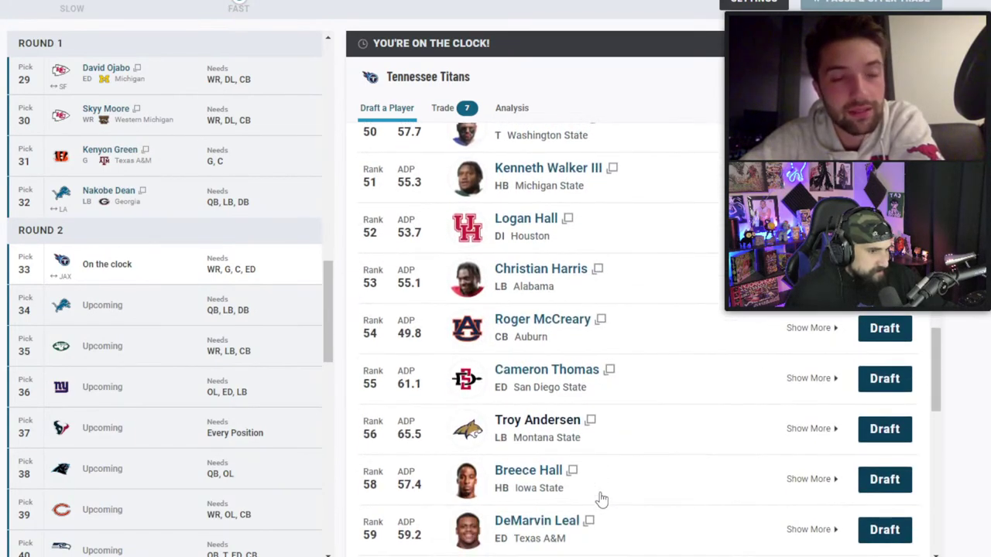
pyautogui.scroll(-4, 602, 504)
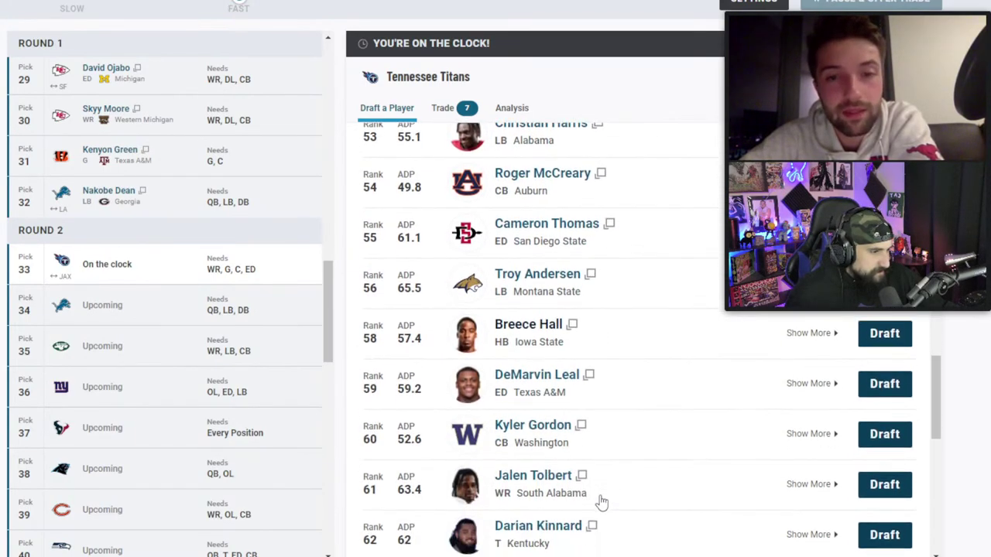
pyautogui.scroll(5, 602, 503)
pyautogui.scroll(10, 602, 503)
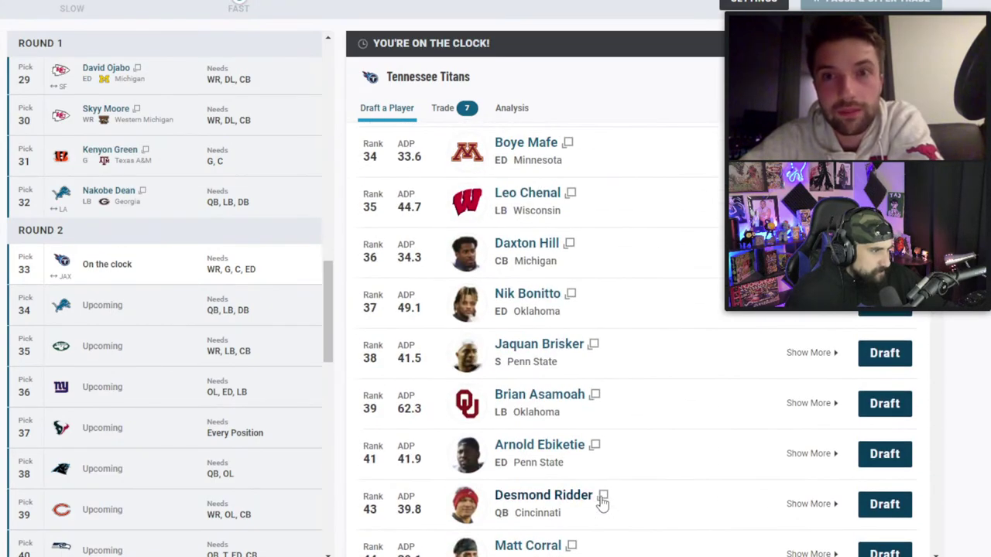
pyautogui.scroll(-4, 602, 510)
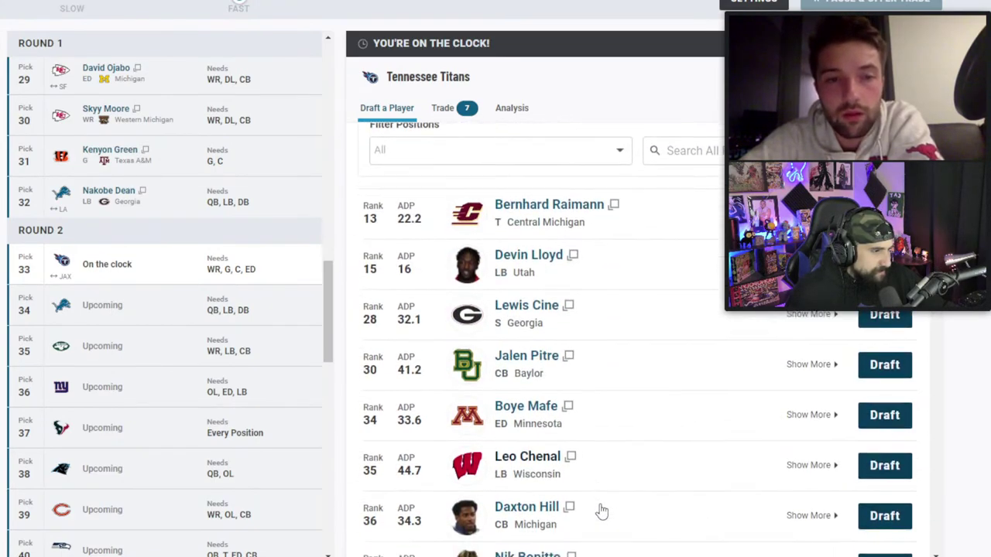
pyautogui.scroll(-5, 603, 513)
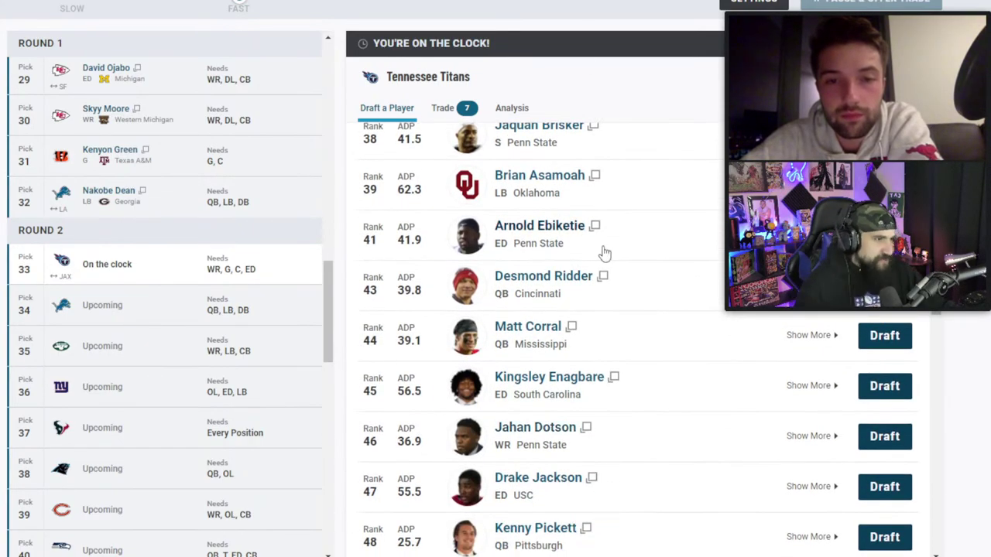
pyautogui.scroll(4, 611, 224)
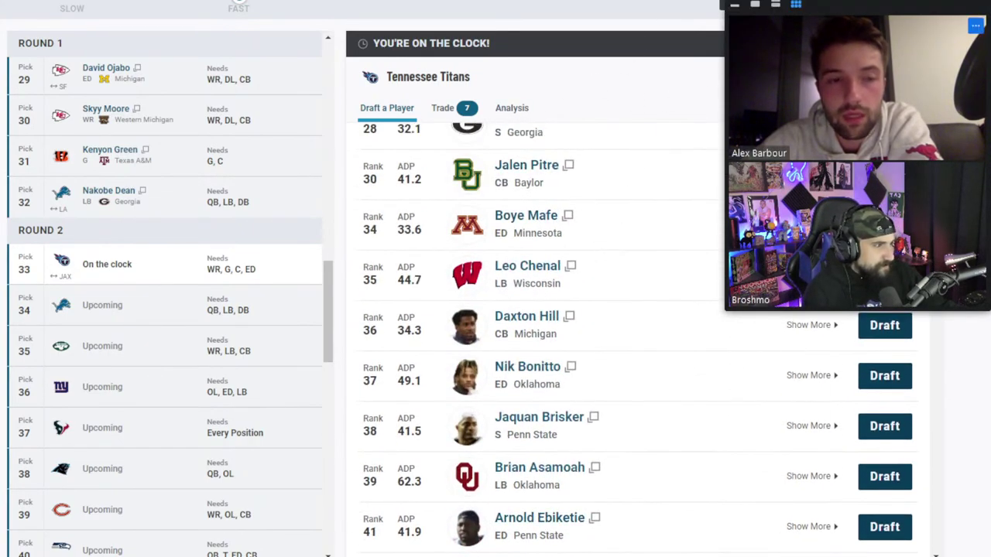
# - Move the video call window off the player list, filter by OT, and draft tackle Tyler Smith from Tulsa for the Tennessee Titans at pick 33
pyautogui.moveTo(854, 15); pyautogui.dragTo(62, 140)
pyautogui.scroll(3, 673, 248)
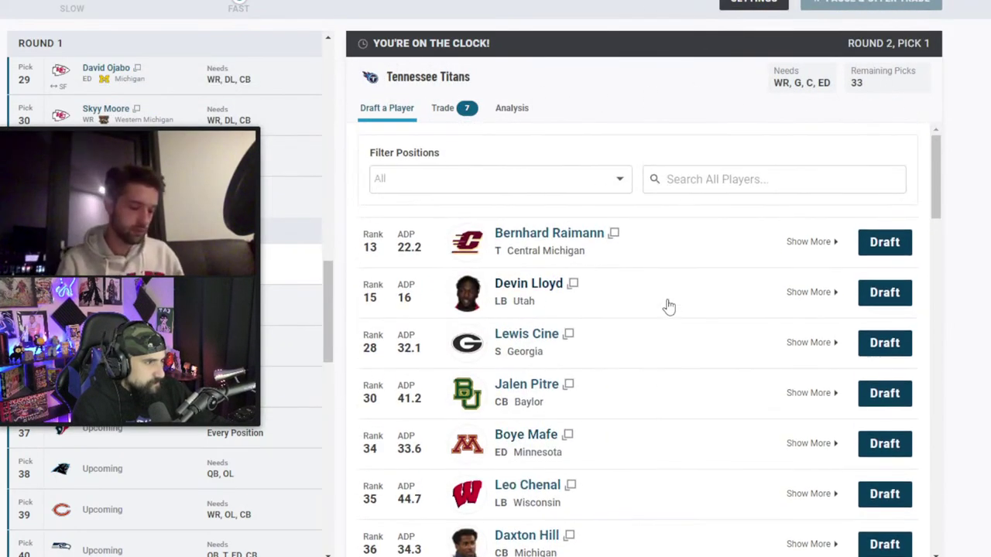
pyautogui.click(577, 190)
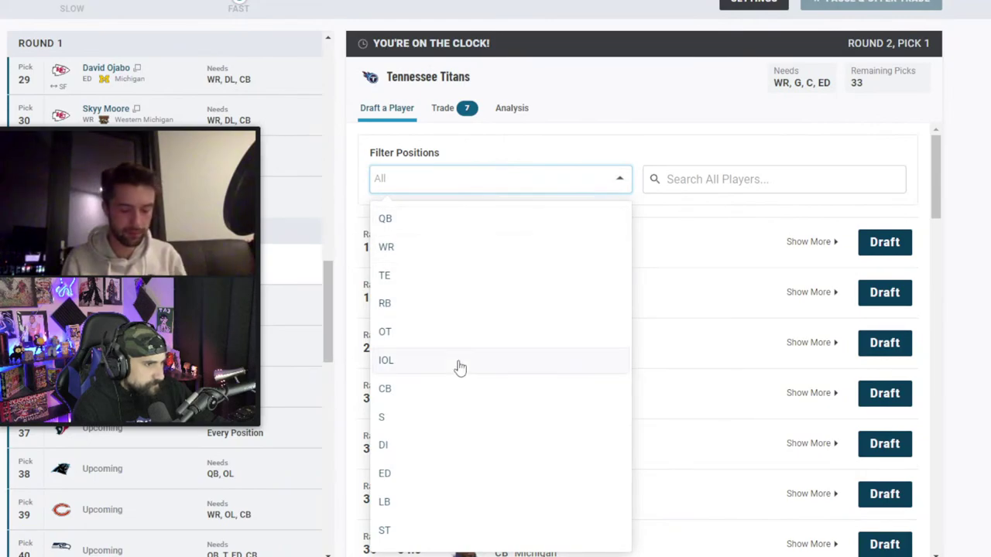
pyautogui.click(464, 333)
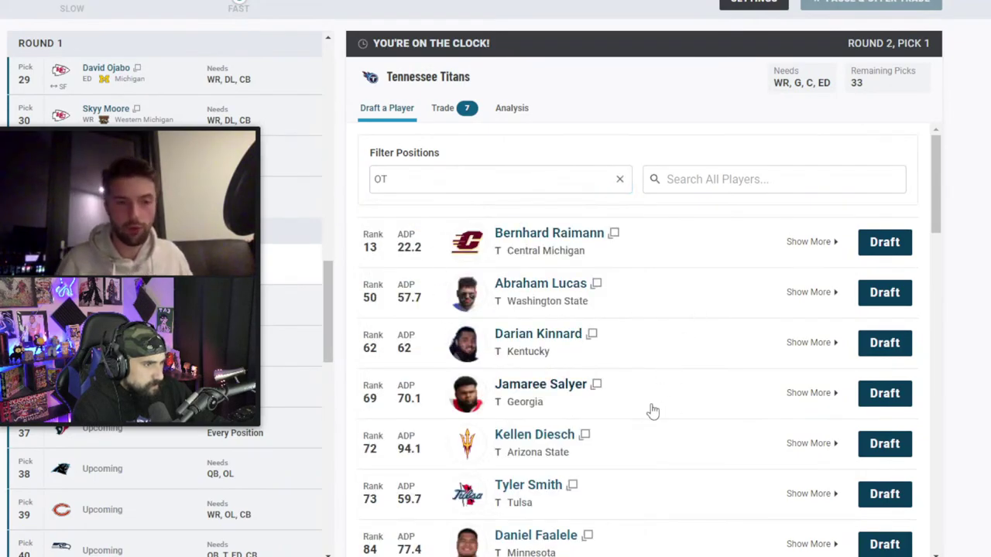
pyautogui.click(890, 499)
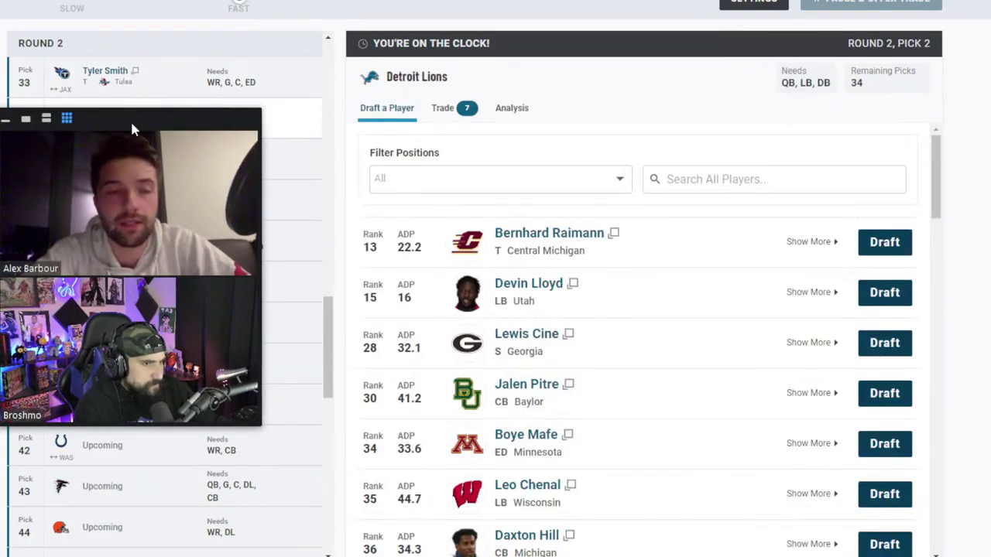
# - Move the video call window off the pick list and review the first-round selections and team needs for the Detroit Lions' pick 34
pyautogui.moveTo(130, 119); pyautogui.dragTo(782, 75)
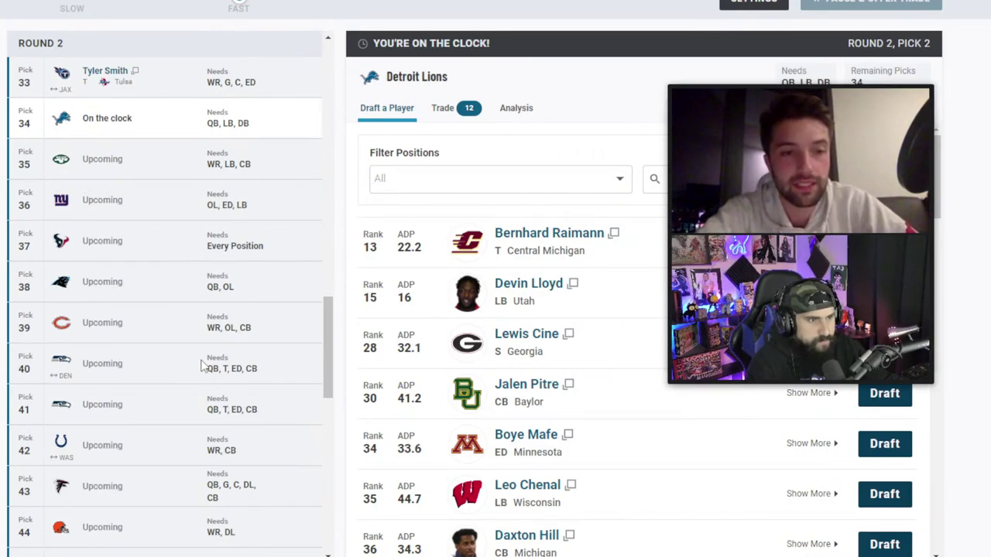
pyautogui.scroll(3, 200, 370)
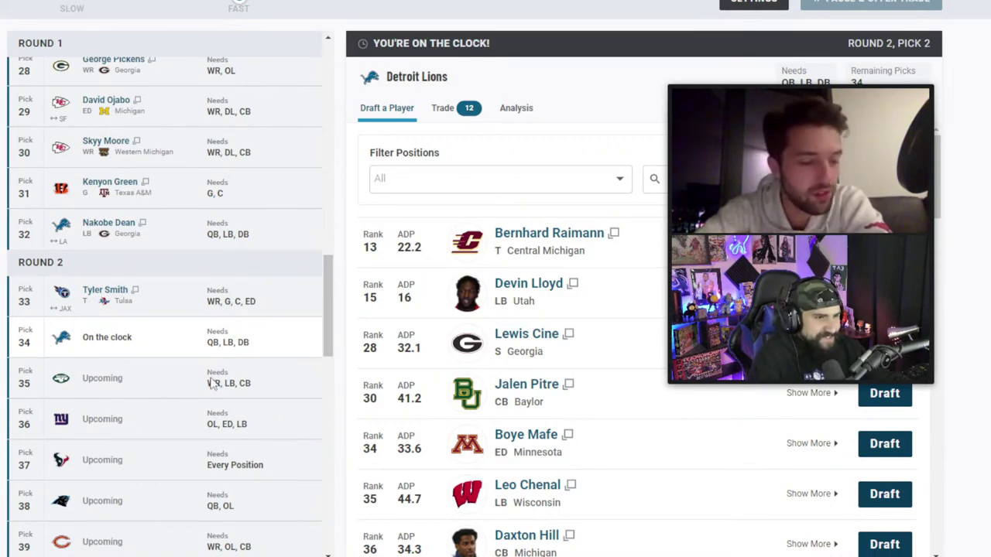
pyautogui.scroll(3, 211, 385)
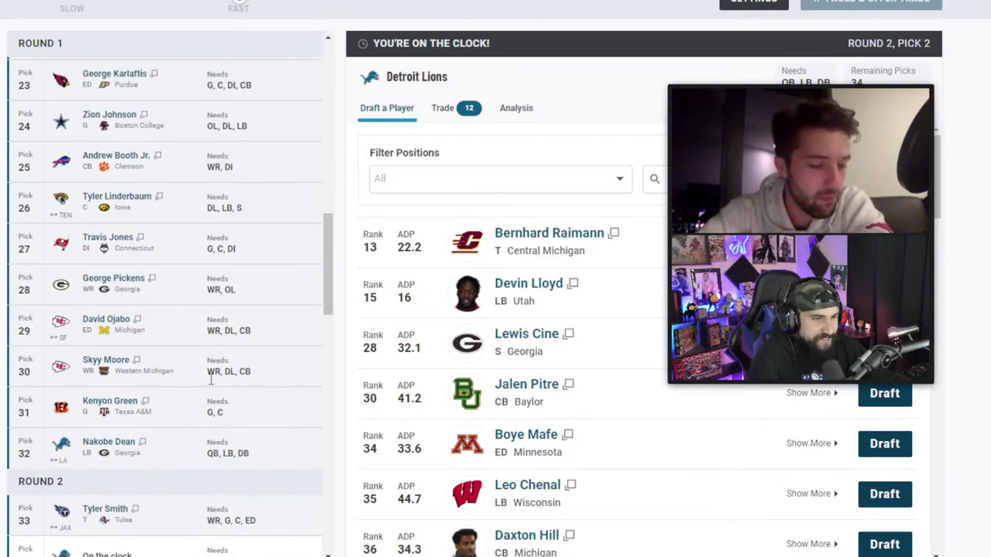
pyautogui.scroll(-2, 210, 379)
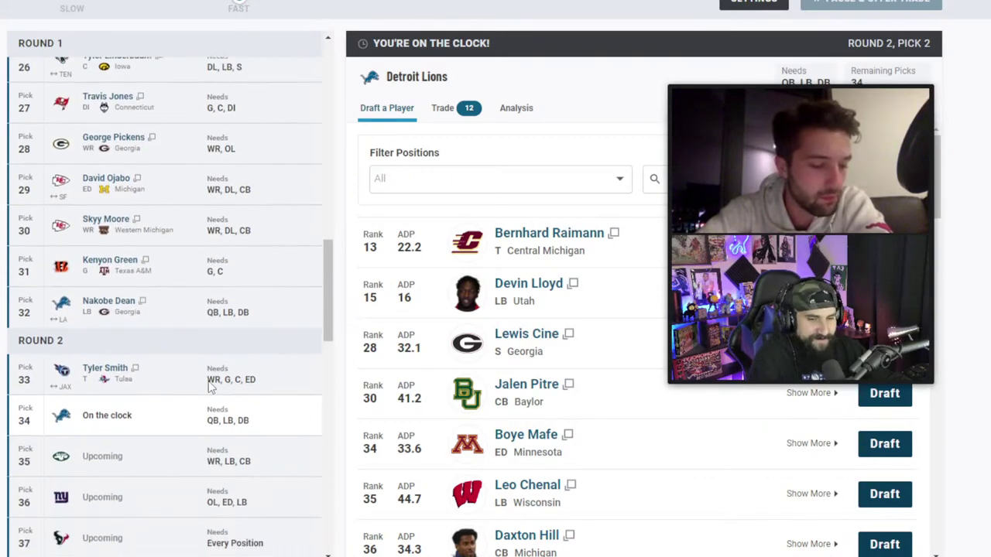
pyautogui.scroll(-1, 211, 387)
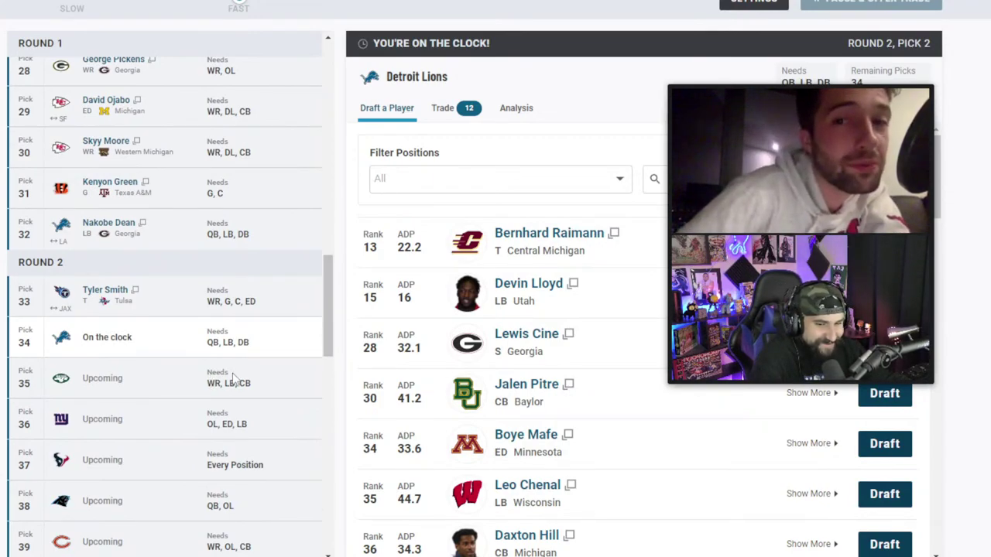
pyautogui.scroll(-2, 235, 378)
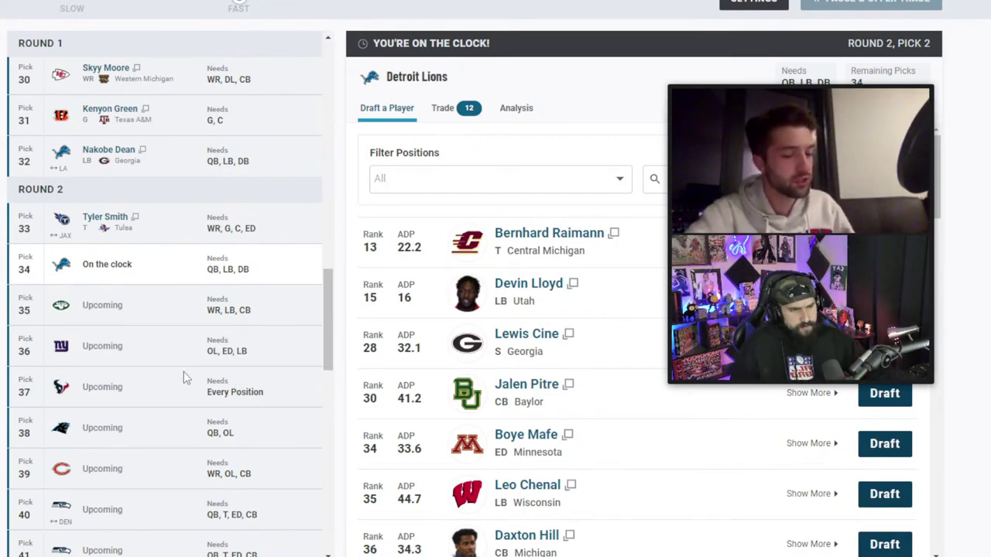
pyautogui.scroll(10, 183, 376)
pyautogui.scroll(4, 183, 378)
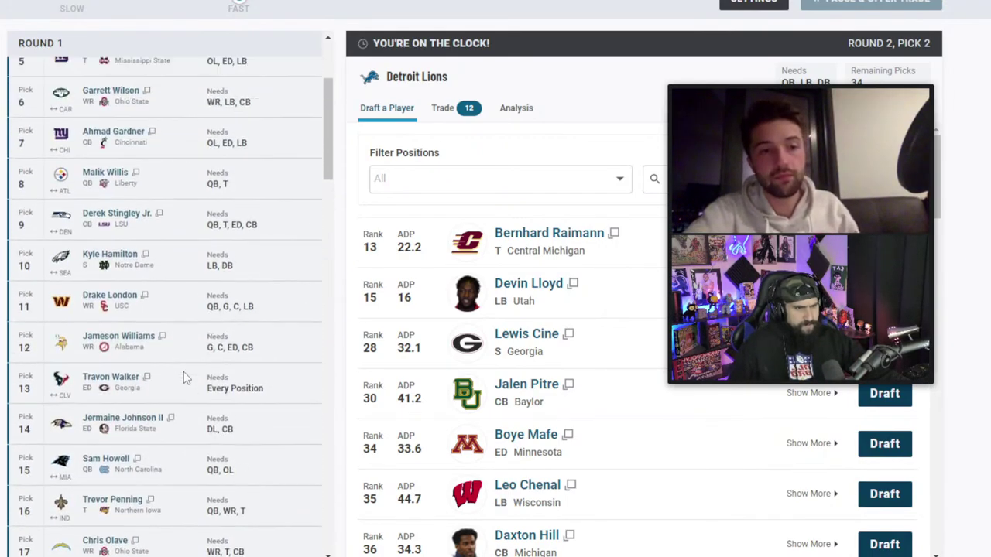
pyautogui.scroll(-12, 183, 378)
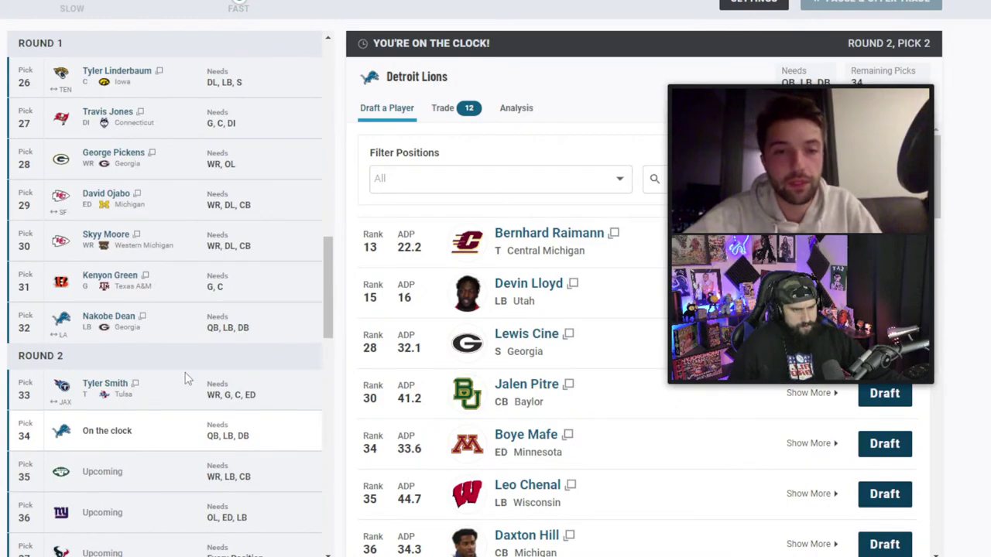
# - Look through the available players and draft safety Lewis Cine from Georgia for the Detroit Lions at pick 34
pyautogui.scroll(-1, 185, 378)
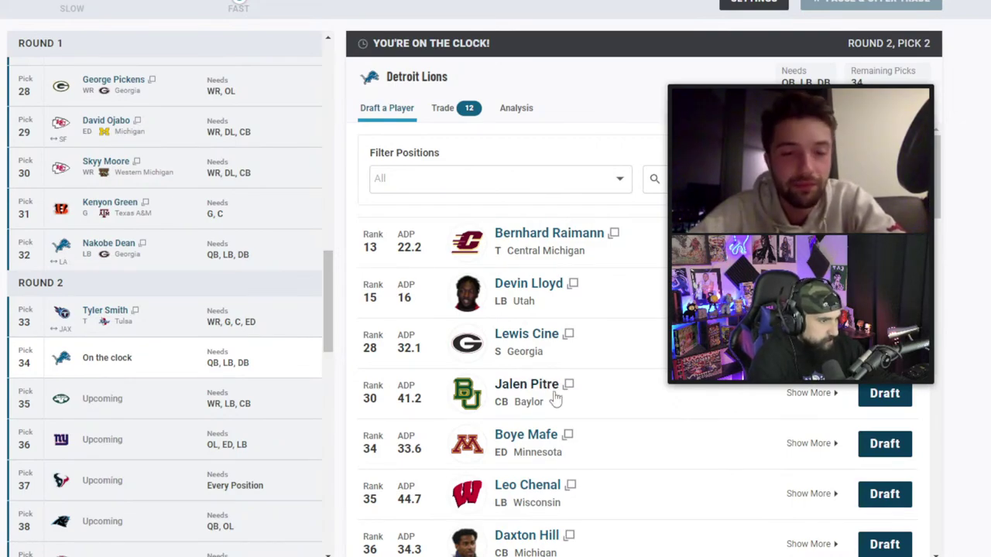
pyautogui.scroll(-1, 555, 398)
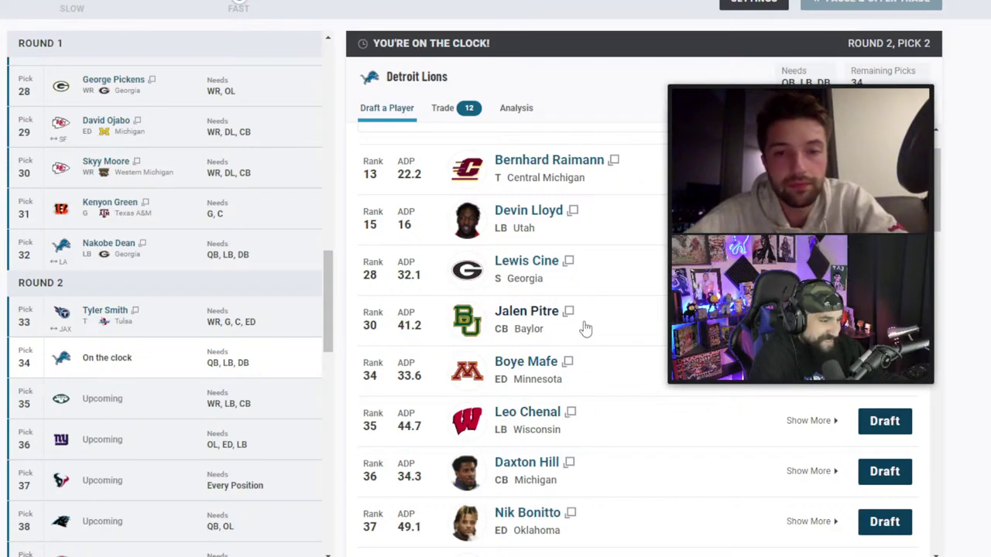
pyautogui.scroll(-1, 586, 329)
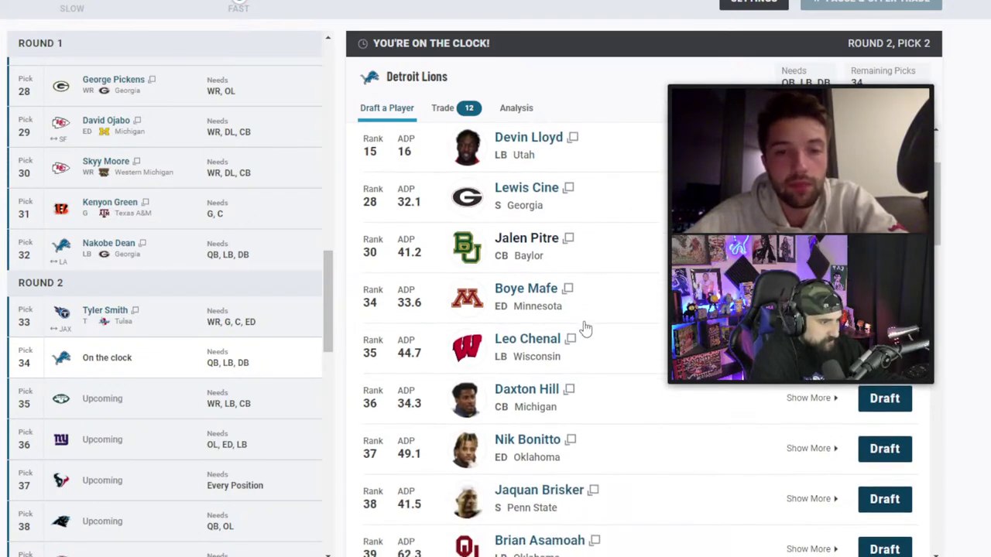
pyautogui.scroll(-3, 586, 329)
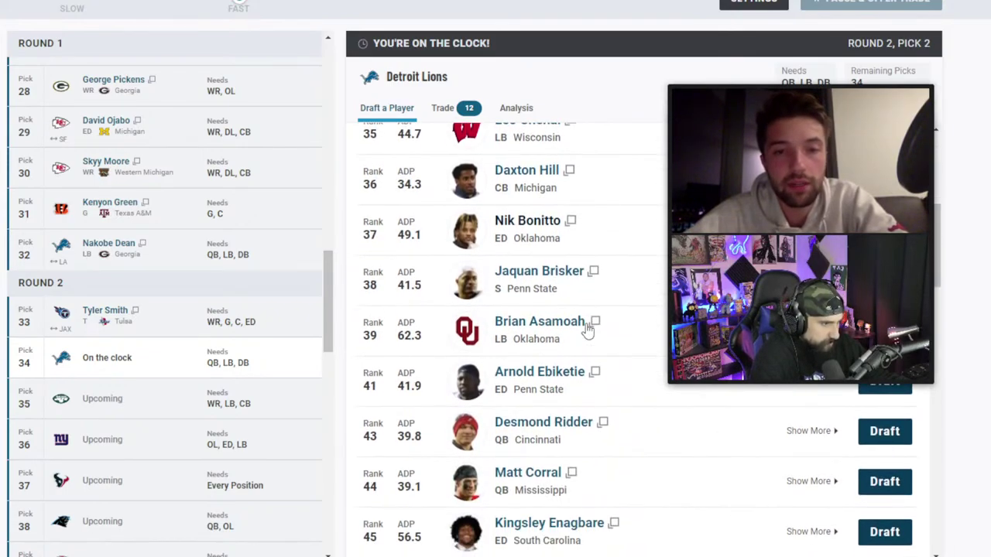
pyautogui.scroll(-2, 585, 329)
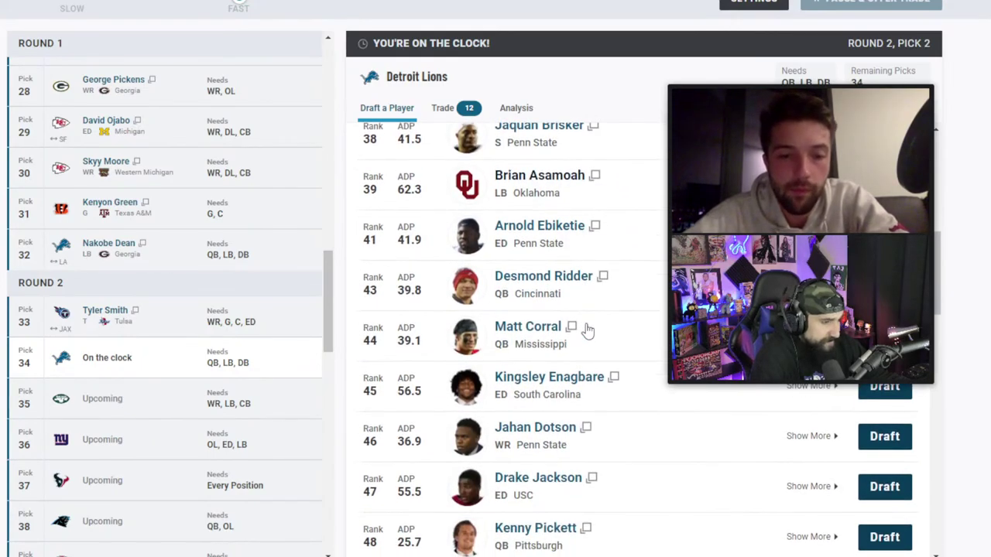
pyautogui.scroll(4, 587, 329)
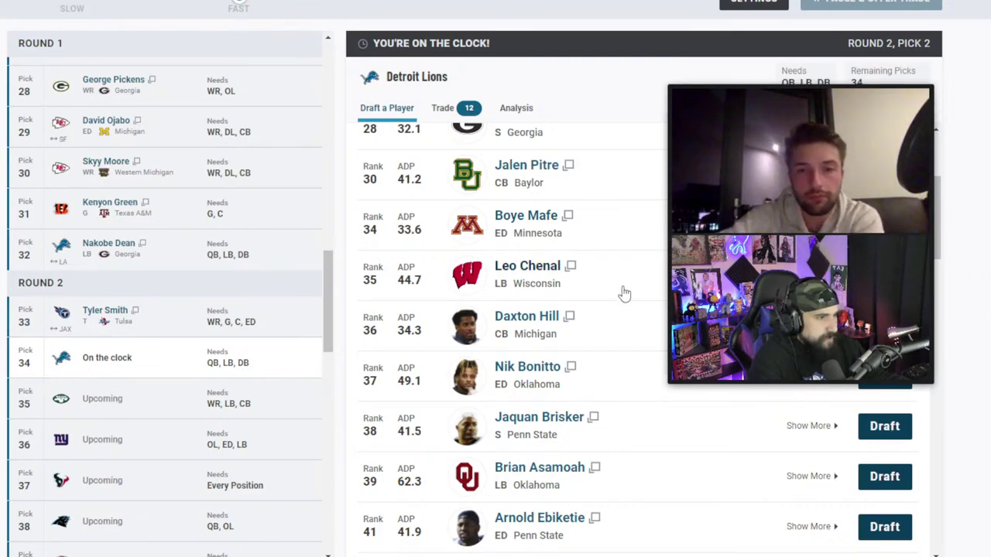
pyautogui.scroll(1, 573, 369)
pyautogui.scroll(3, 574, 369)
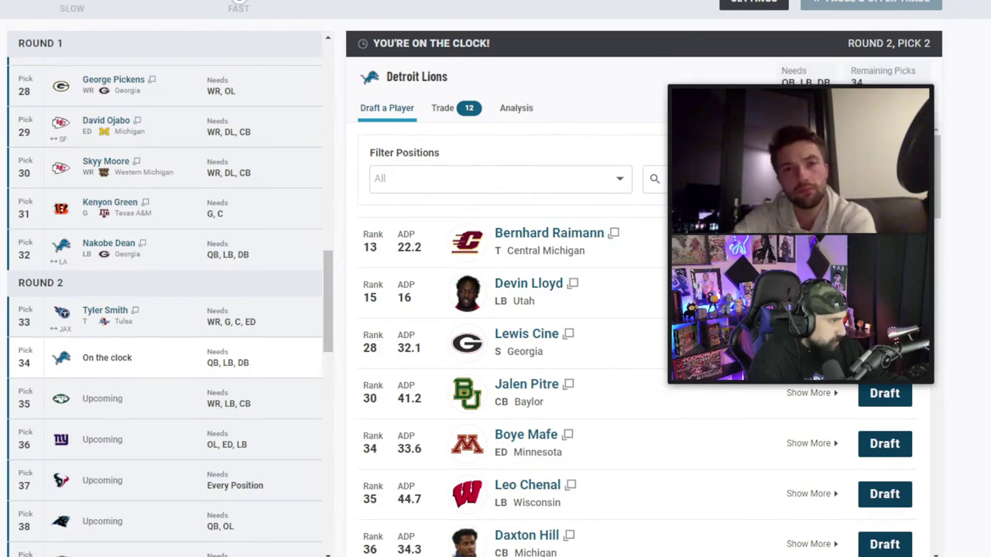
pyautogui.moveTo(799, 74); pyautogui.dragTo(243, 119)
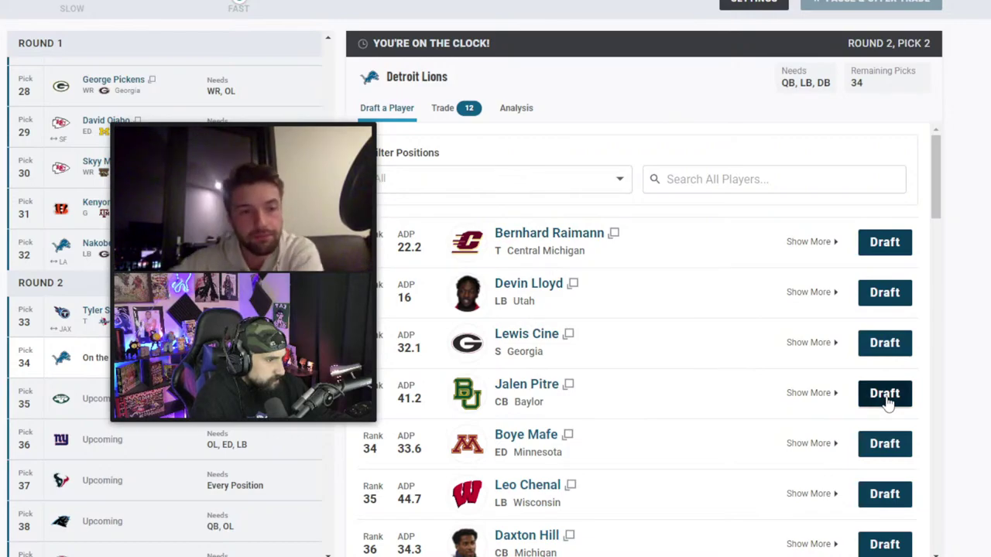
pyautogui.click(884, 343)
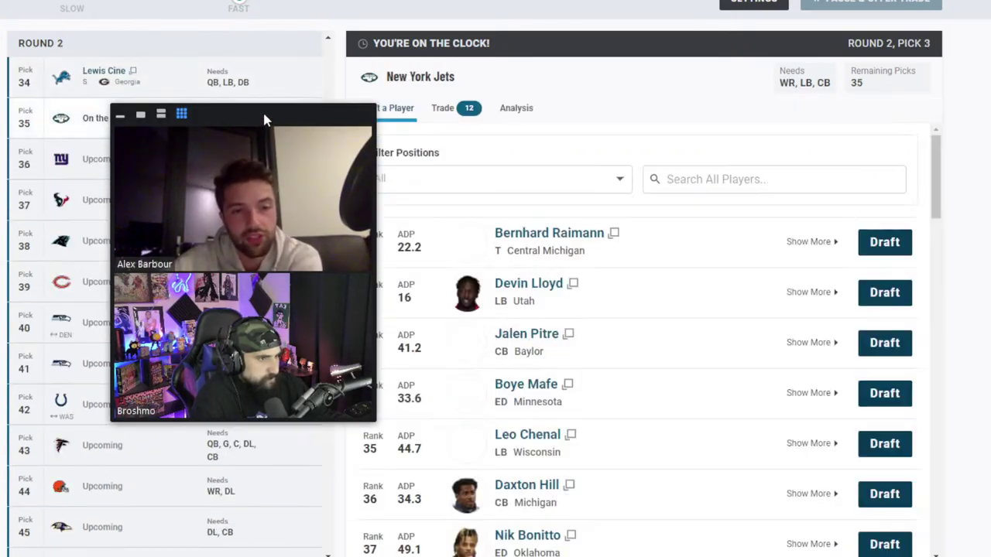
# - Move the video call window clear of the pick list and draft linebacker Devin Lloyd from Utah for the New York Jets at pick 35
pyautogui.moveTo(261, 117); pyautogui.dragTo(818, 159)
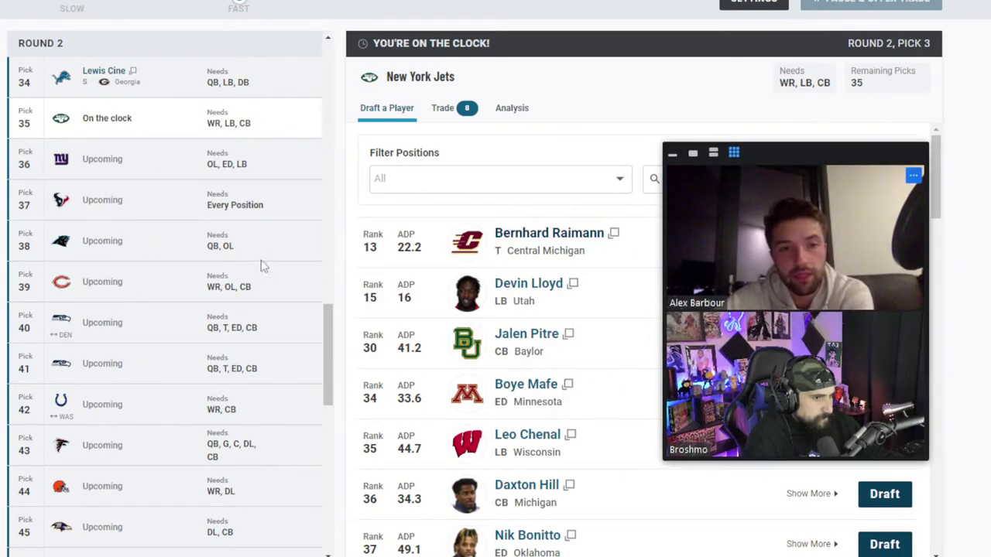
pyautogui.scroll(1, 155, 302)
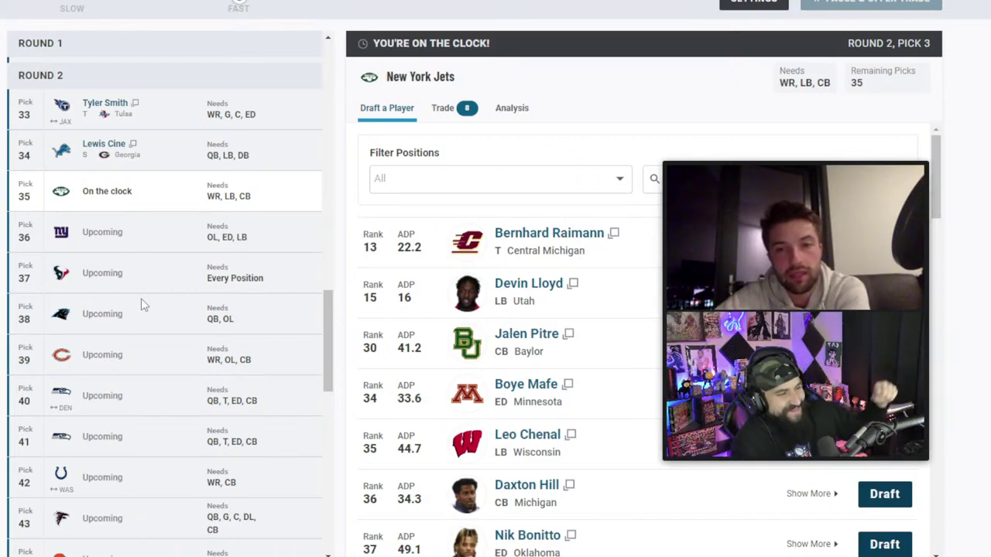
pyautogui.moveTo(748, 163)
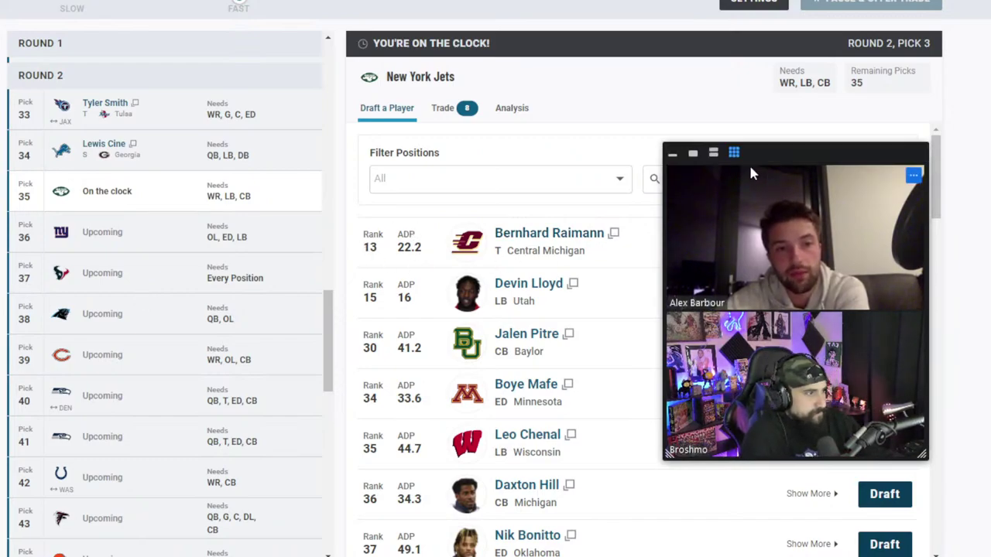
pyautogui.moveTo(777, 163); pyautogui.dragTo(442, 135)
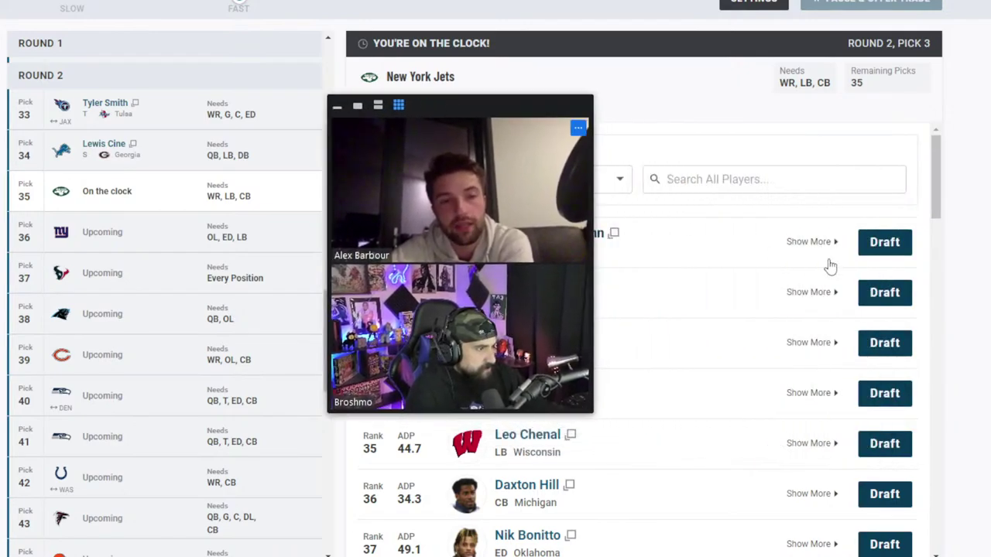
pyautogui.click(885, 292)
# - Move the video call window off the player list and review the first-round selections and team needs for the New York Giants' pick 36
pyautogui.moveTo(457, 101)
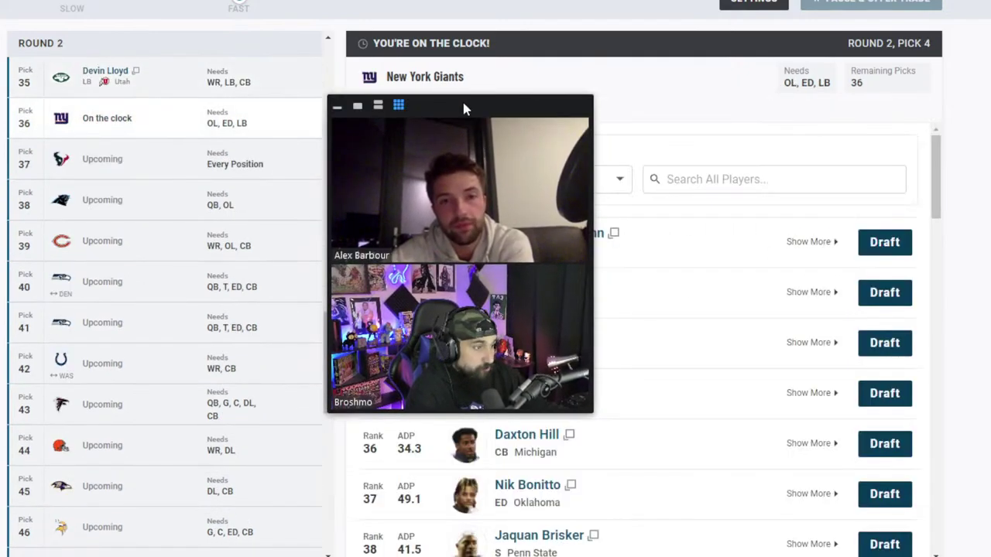
pyautogui.moveTo(465, 113); pyautogui.dragTo(798, 136)
pyautogui.scroll(2, 208, 305)
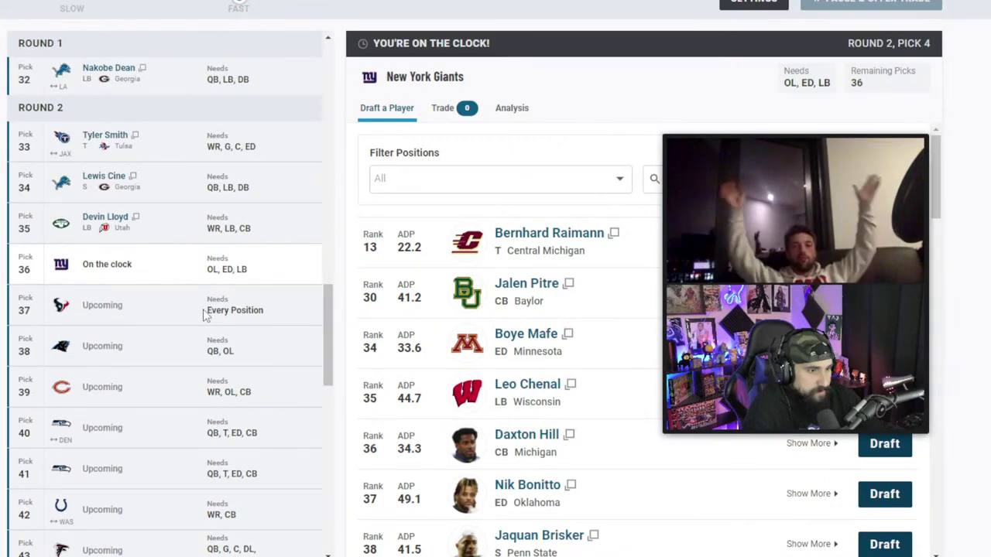
pyautogui.scroll(5, 208, 313)
pyautogui.scroll(8, 205, 313)
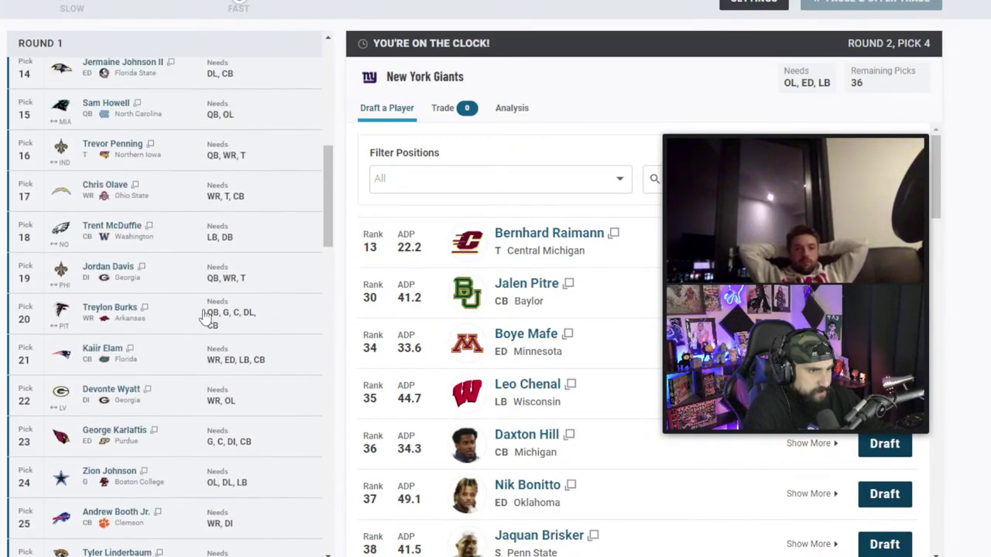
pyautogui.scroll(1, 200, 316)
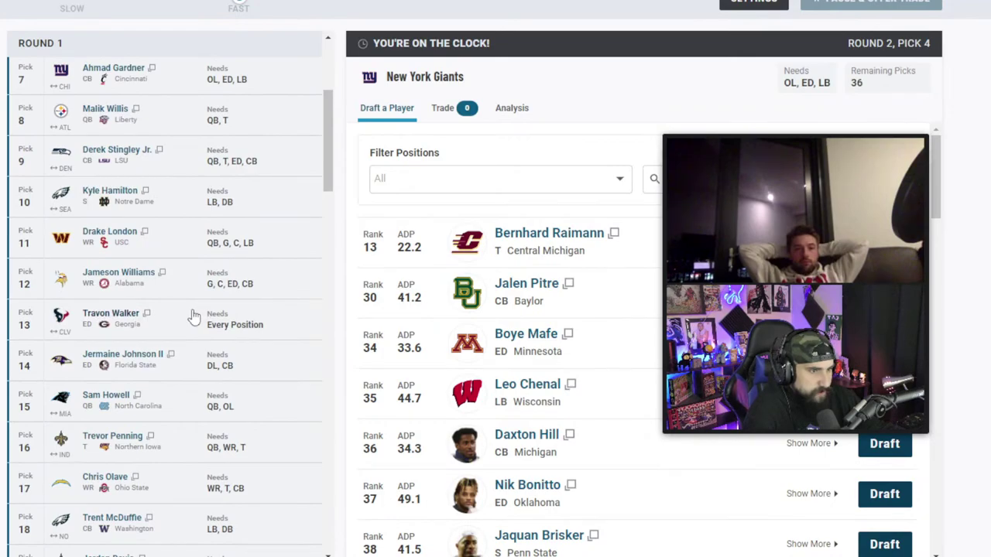
pyautogui.scroll(4, 192, 313)
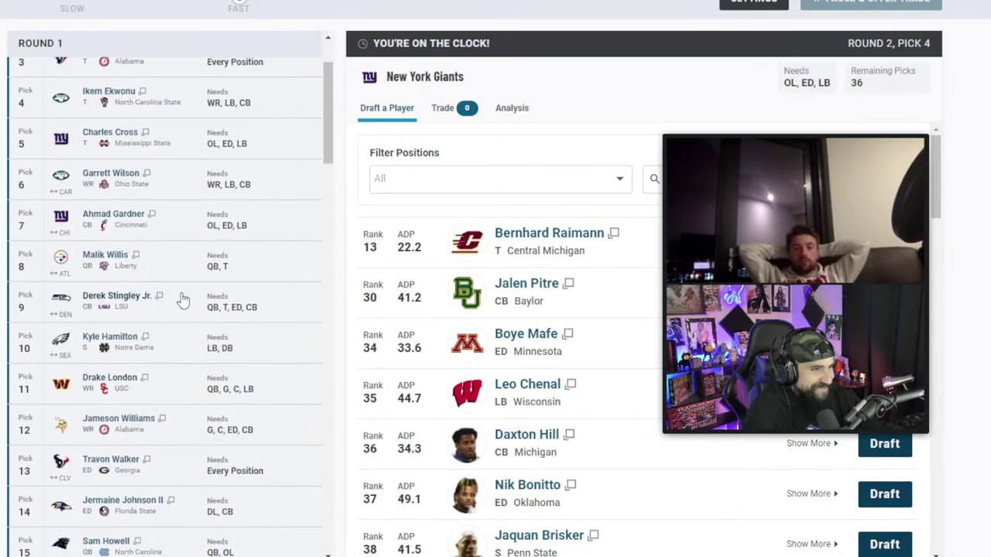
pyautogui.scroll(-10, 213, 324)
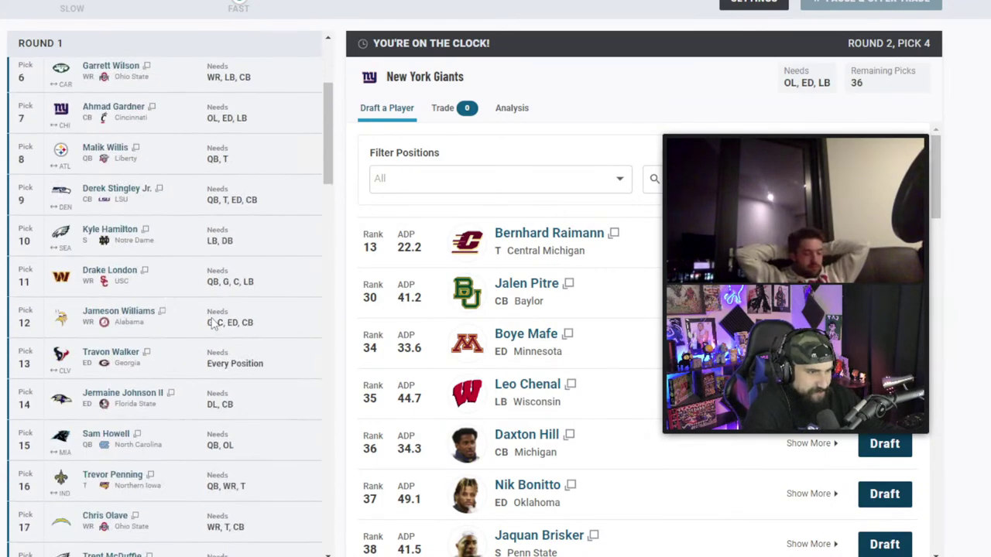
pyautogui.scroll(-5, 212, 324)
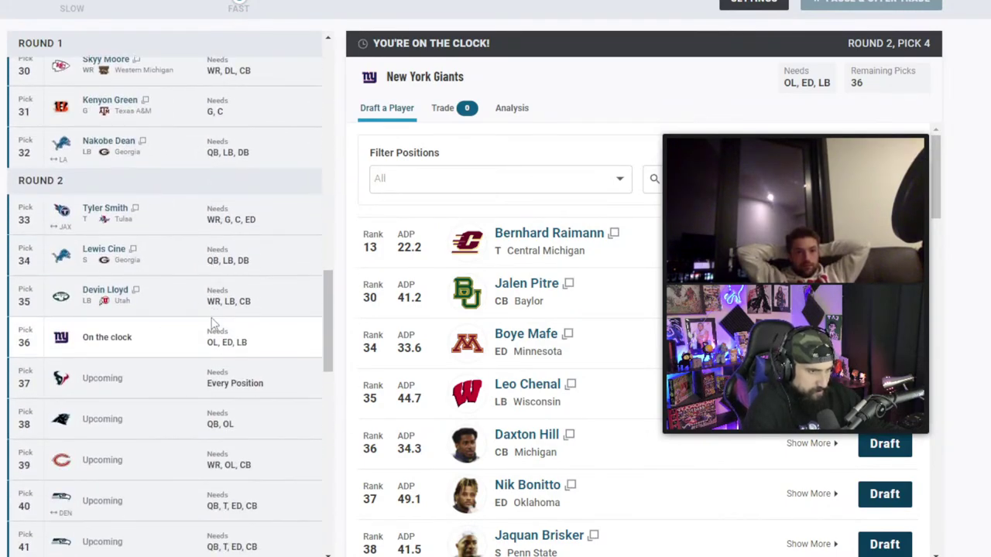
pyautogui.scroll(-1, 213, 324)
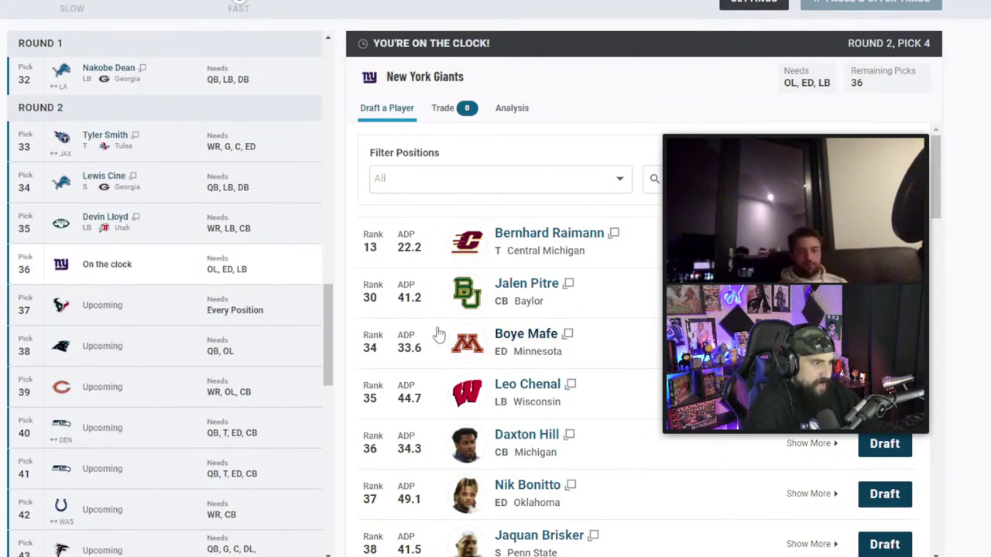
# - Move the video call window aside and draft linebacker Leo Chenal from Wisconsin for the New York Giants at pick 36
pyautogui.moveTo(801, 166)
pyautogui.moveTo(829, 134); pyautogui.dragTo(711, 53)
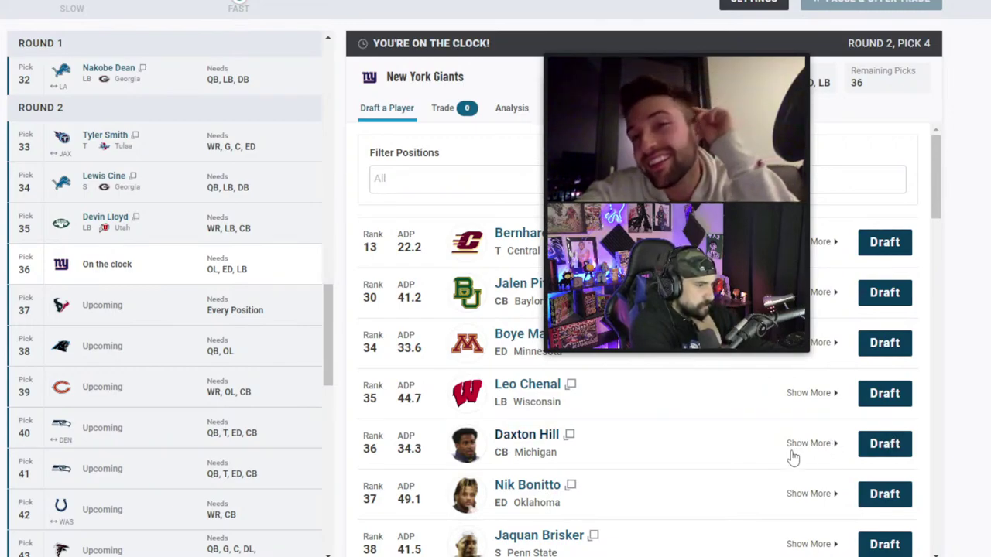
pyautogui.scroll(-1, 794, 460)
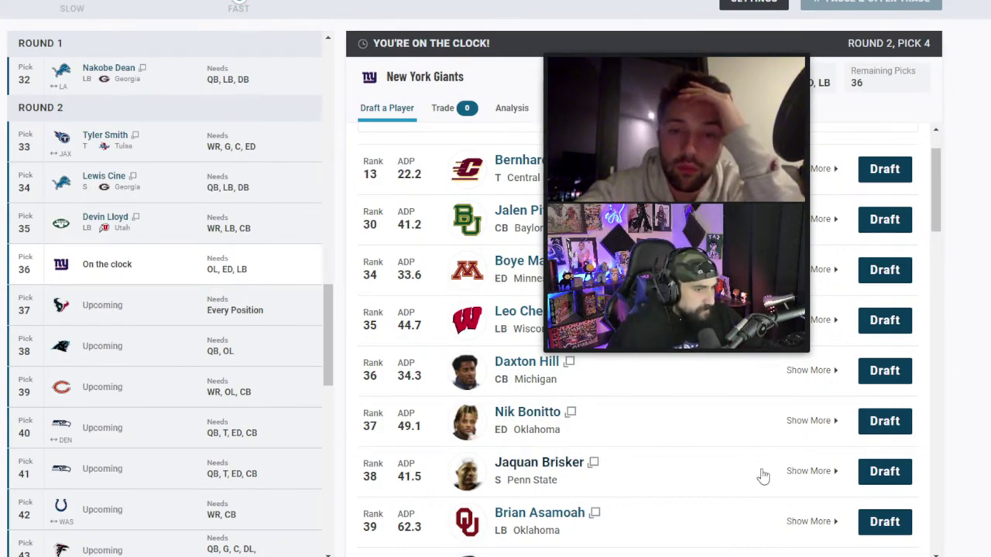
pyautogui.scroll(1, 763, 474)
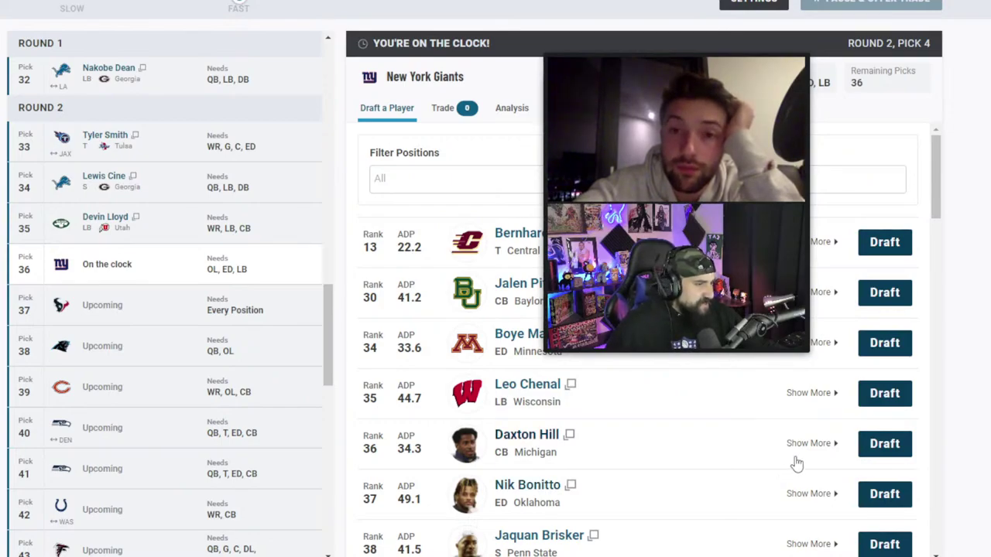
pyautogui.click(885, 394)
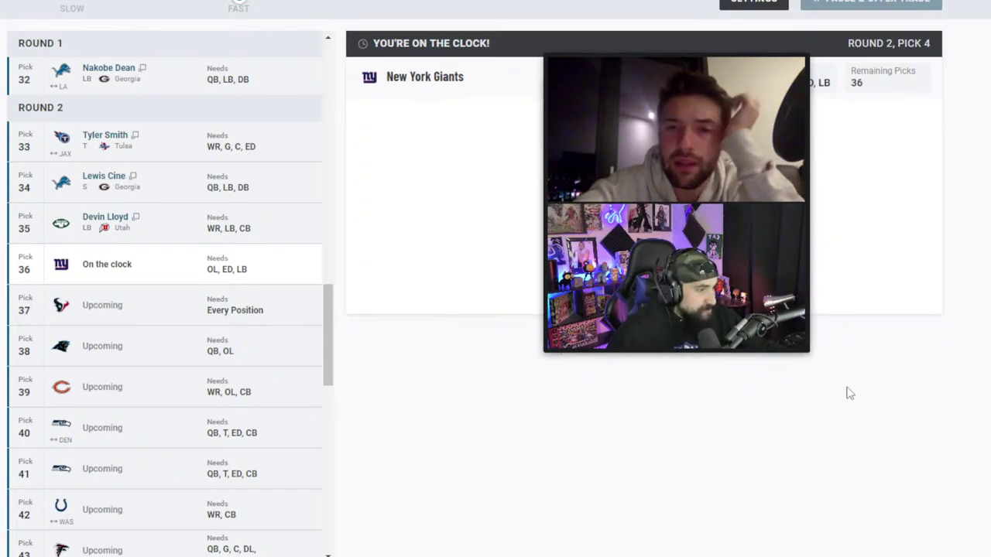
# - Move the video call window further aside and draft cornerback Daxton Hill from Michigan for the Houston Texans at pick 37
pyautogui.scroll(1, 199, 281)
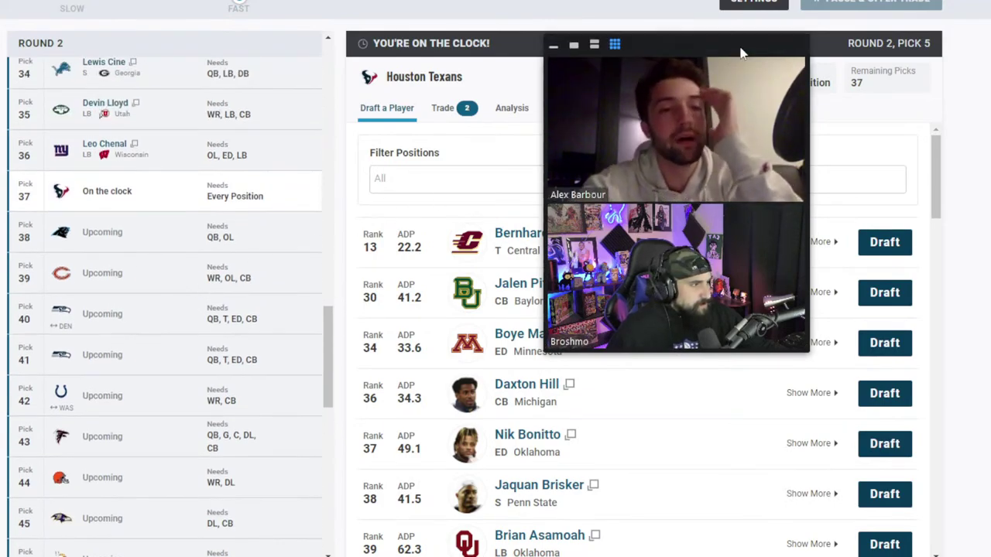
pyautogui.moveTo(743, 54); pyautogui.dragTo(866, 56)
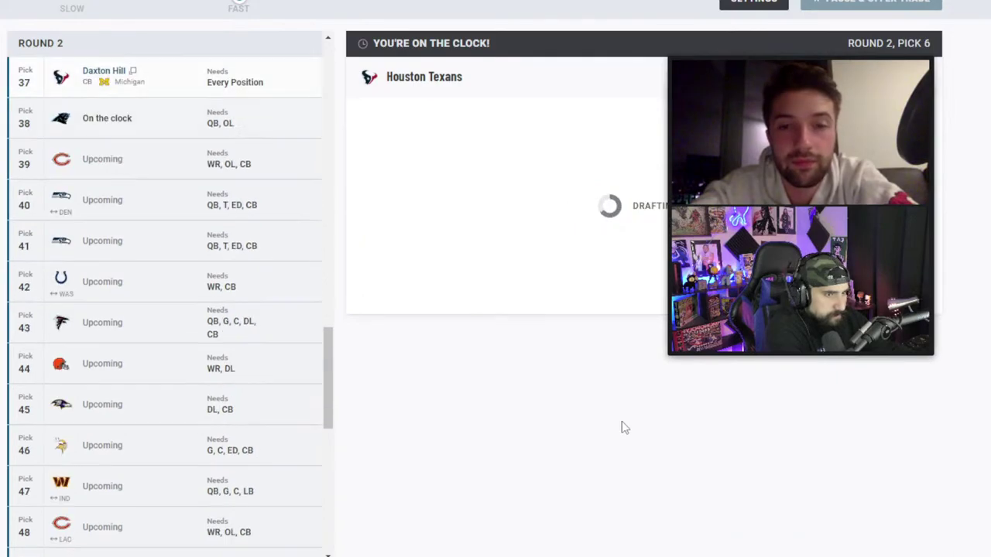
# - Check the recent selections and draft tackle Bernhard Raimann from Central Michigan for the Carolina Panthers at pick 38
pyautogui.scroll(3, 207, 434)
pyautogui.scroll(2, 208, 434)
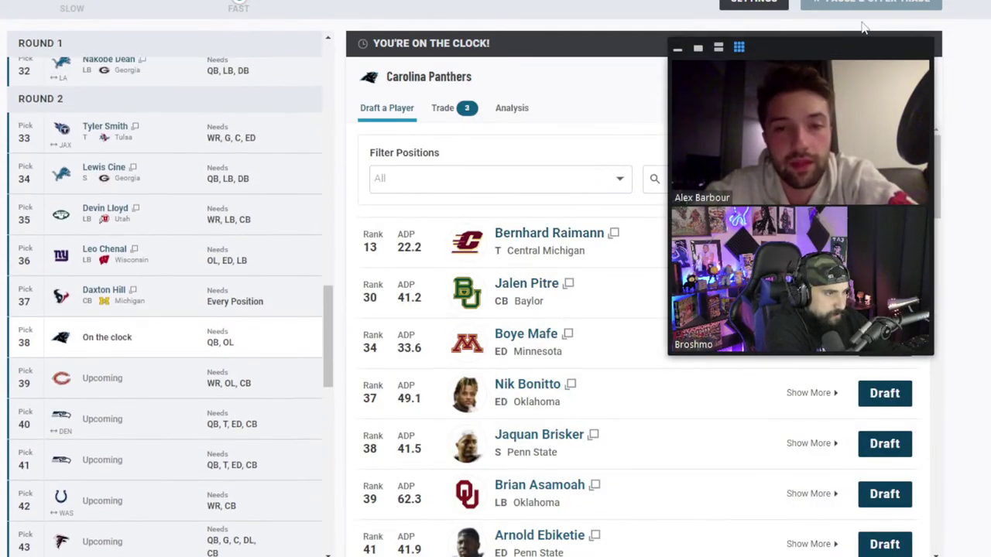
pyautogui.moveTo(805, 57)
pyautogui.moveTo(804, 54); pyautogui.dragTo(449, 94)
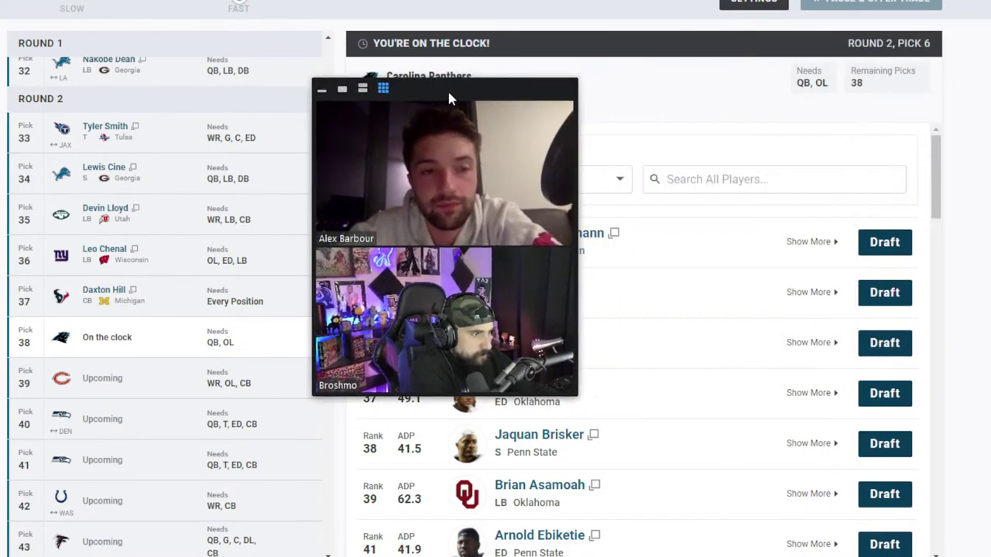
pyautogui.click(883, 242)
# - Move the video call window off the player list and draft wide receiver Jahan Dotson from Penn State for the Chicago Bears at pick 39
pyautogui.moveTo(531, 136)
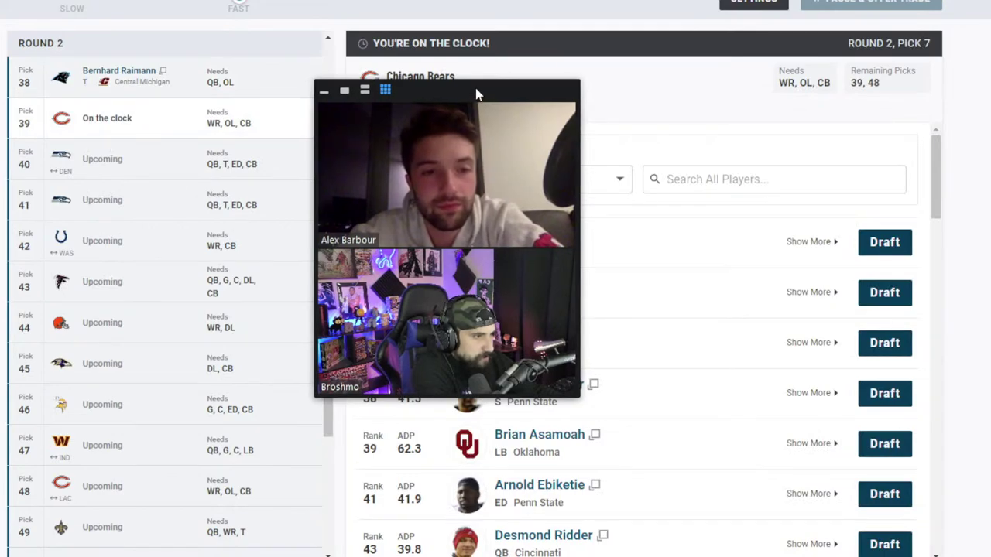
pyautogui.moveTo(476, 95); pyautogui.dragTo(888, 2)
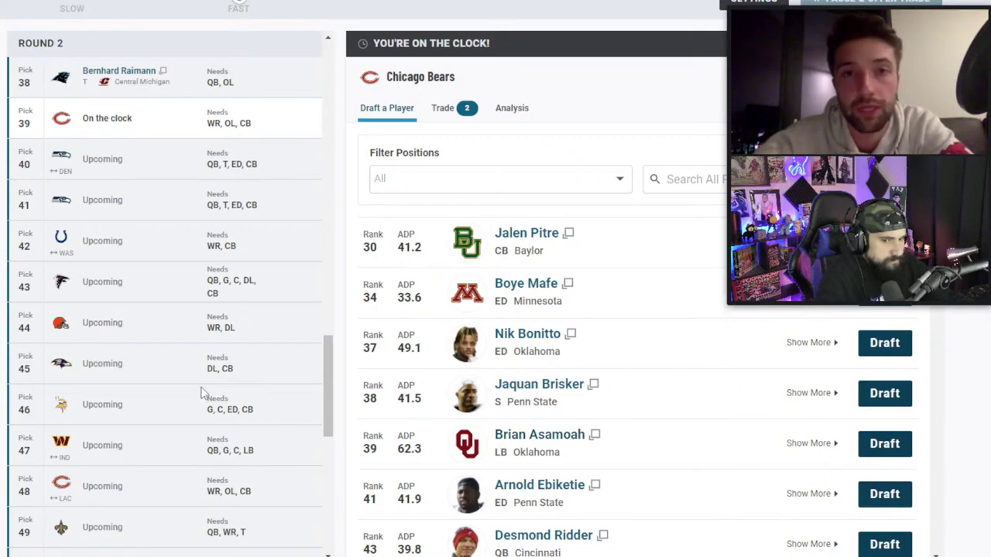
pyautogui.scroll(1, 200, 391)
pyautogui.scroll(1, 200, 391)
pyautogui.scroll(1, 199, 391)
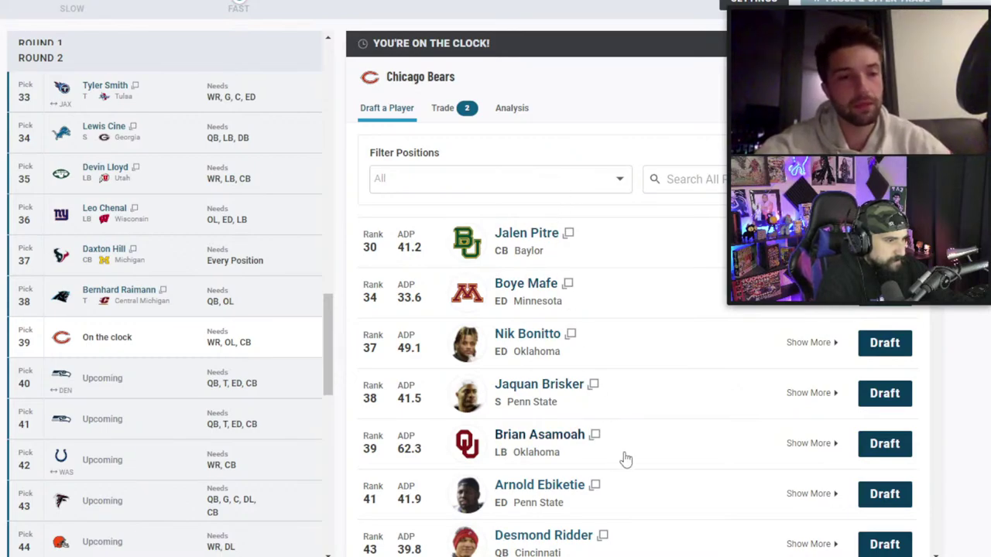
pyautogui.scroll(-2, 626, 460)
pyautogui.scroll(-1, 626, 460)
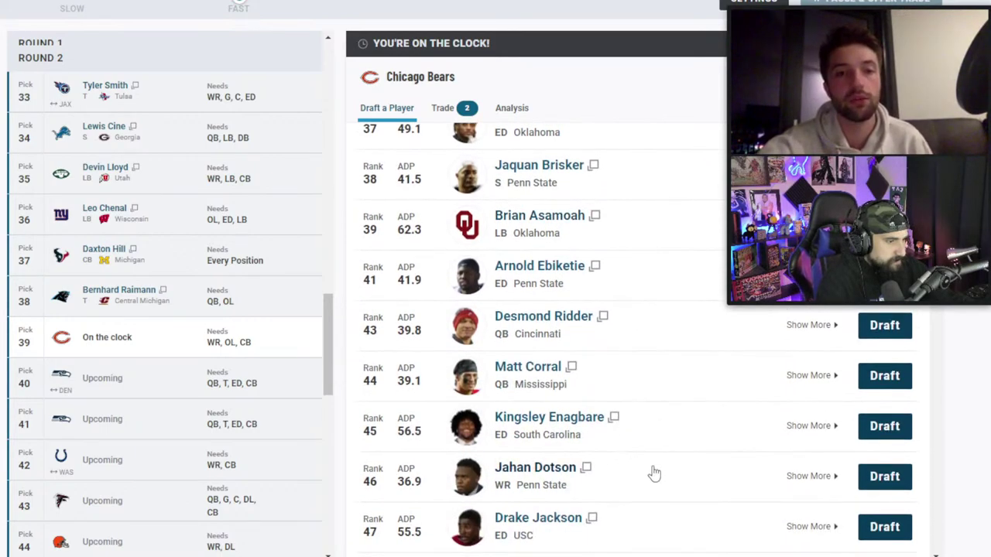
pyautogui.click(877, 478)
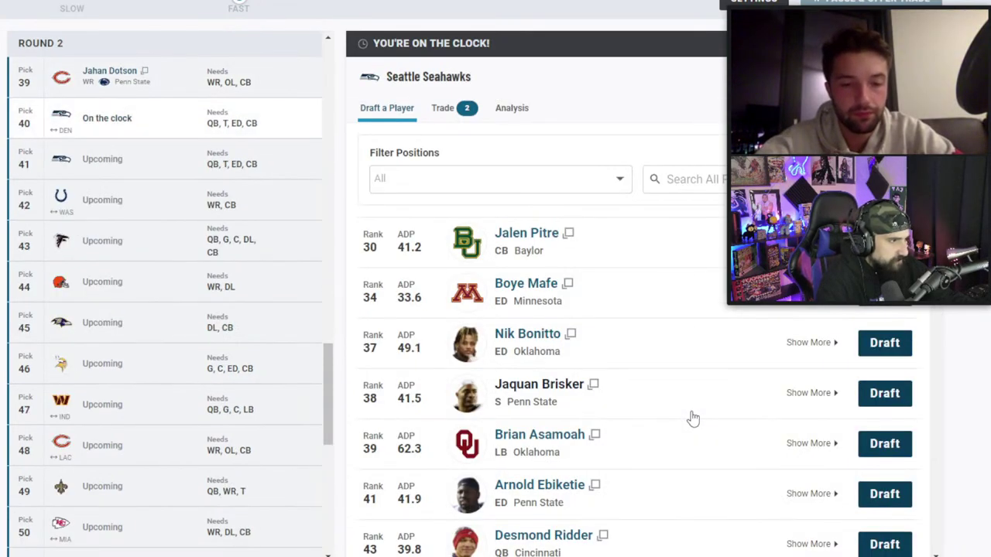
# - Check the recent selections and draft edge rusher Drake Jackson from USC for the Seattle Seahawks at pick 40
pyautogui.scroll(3, 272, 351)
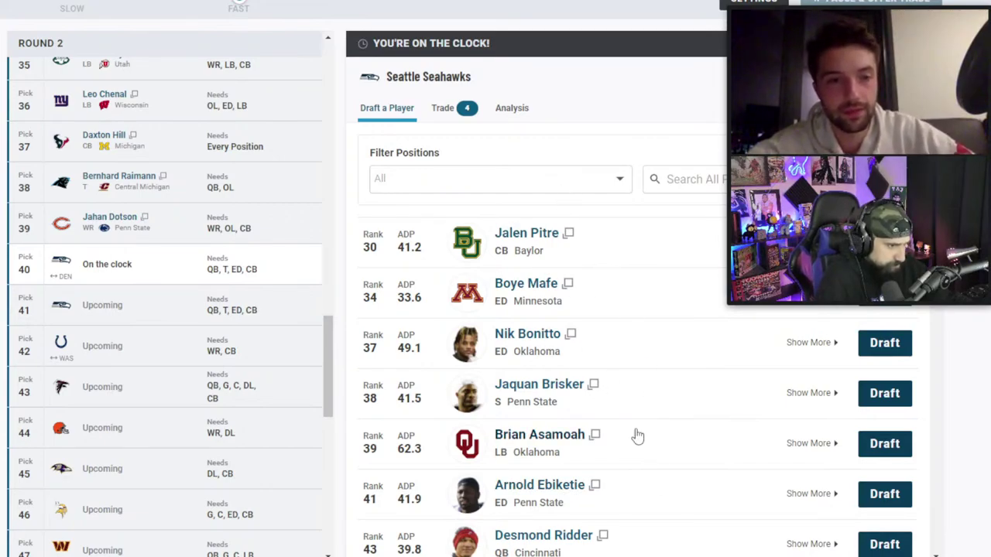
pyautogui.scroll(-2, 636, 438)
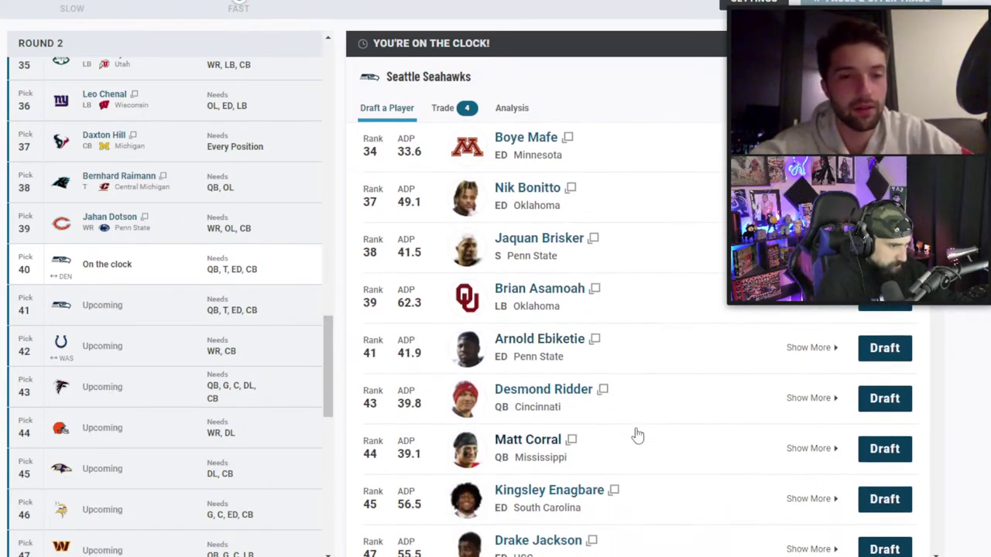
pyautogui.scroll(-1, 636, 437)
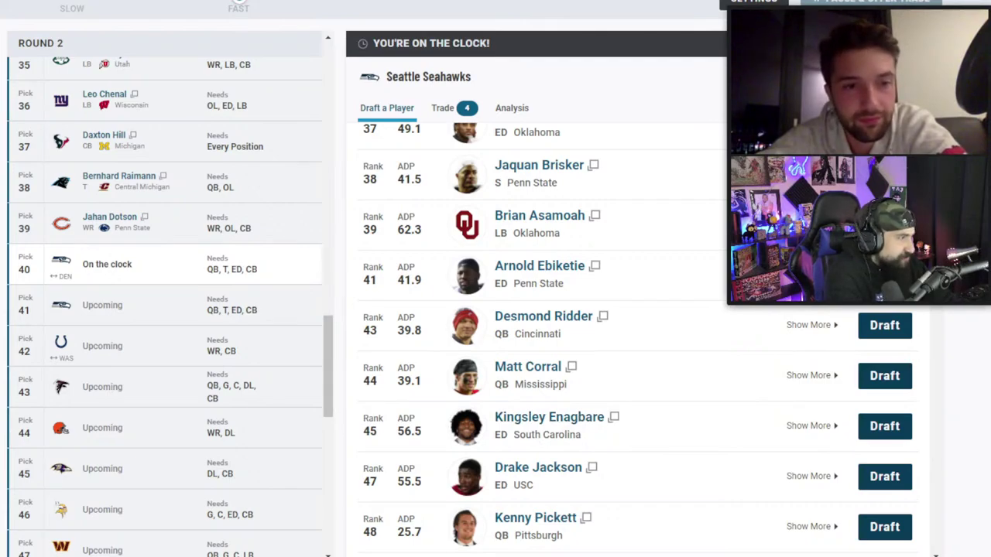
pyautogui.click(883, 477)
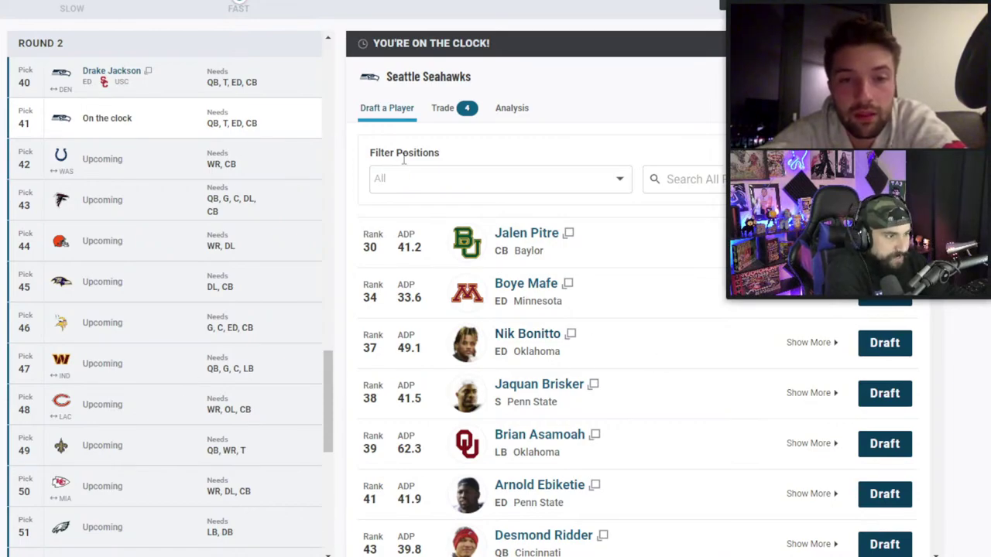
# - Set up a trade of the Seahawks' pick 41 for the New Orleans Saints' pick 49, moving the video call window off the trade form
pyautogui.click(492, 188)
pyautogui.click(489, 184)
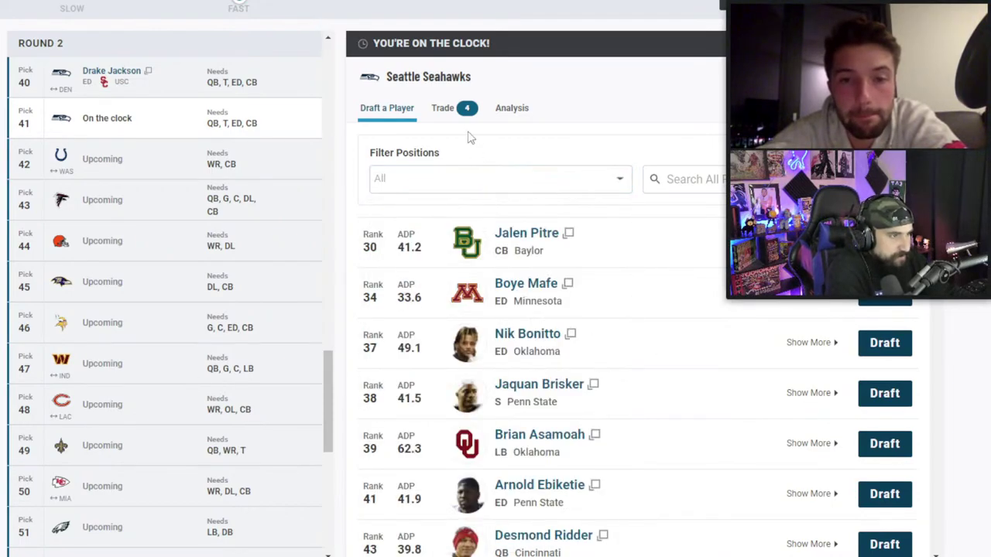
pyautogui.click(465, 108)
pyautogui.click(451, 174)
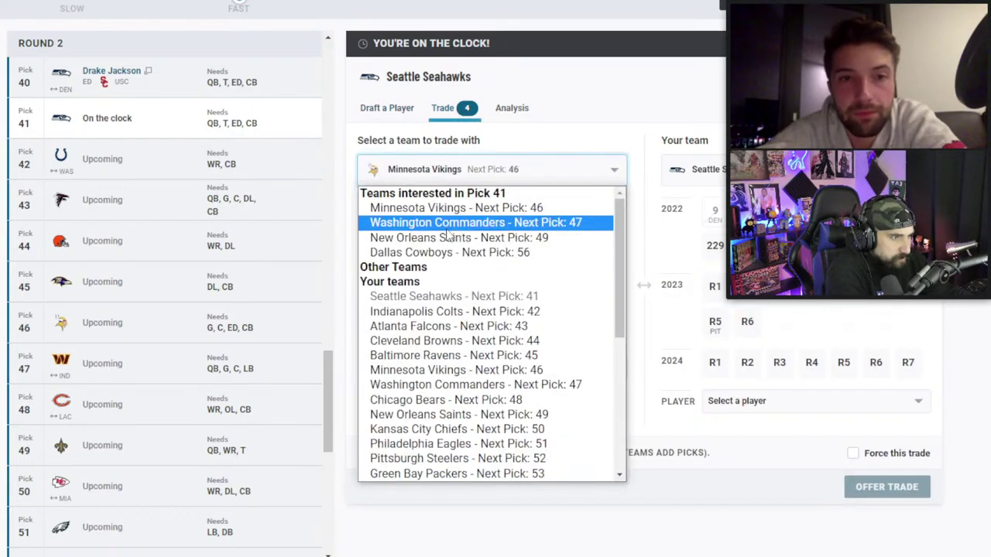
pyautogui.click(445, 206)
pyautogui.moveTo(939, 14); pyautogui.dragTo(245, 240)
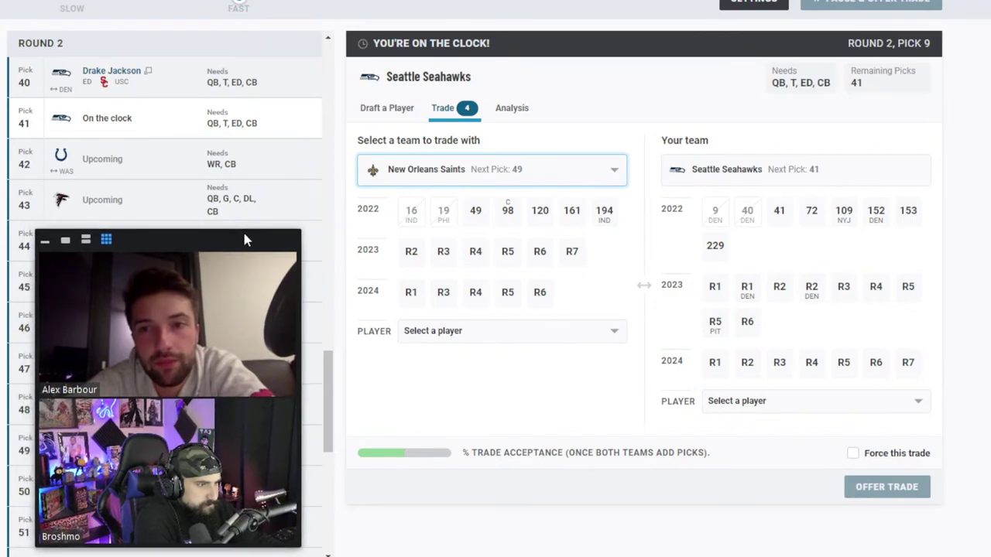
pyautogui.click(483, 176)
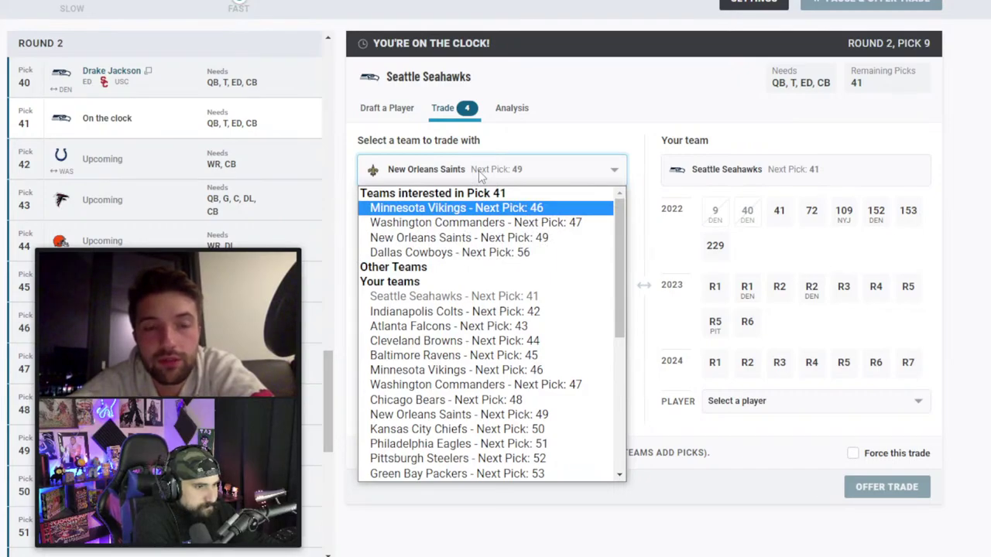
pyautogui.click(477, 240)
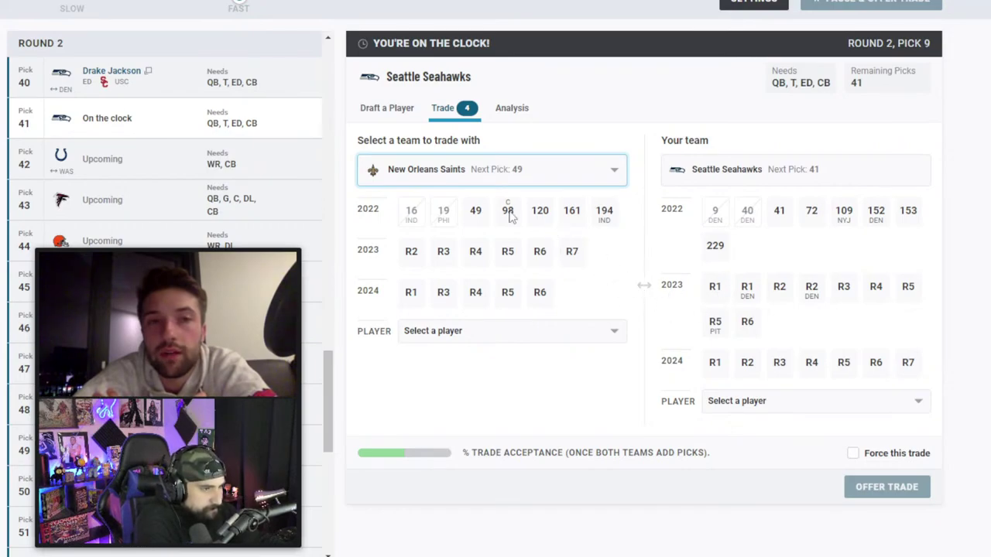
pyautogui.click(475, 211)
pyautogui.click(779, 219)
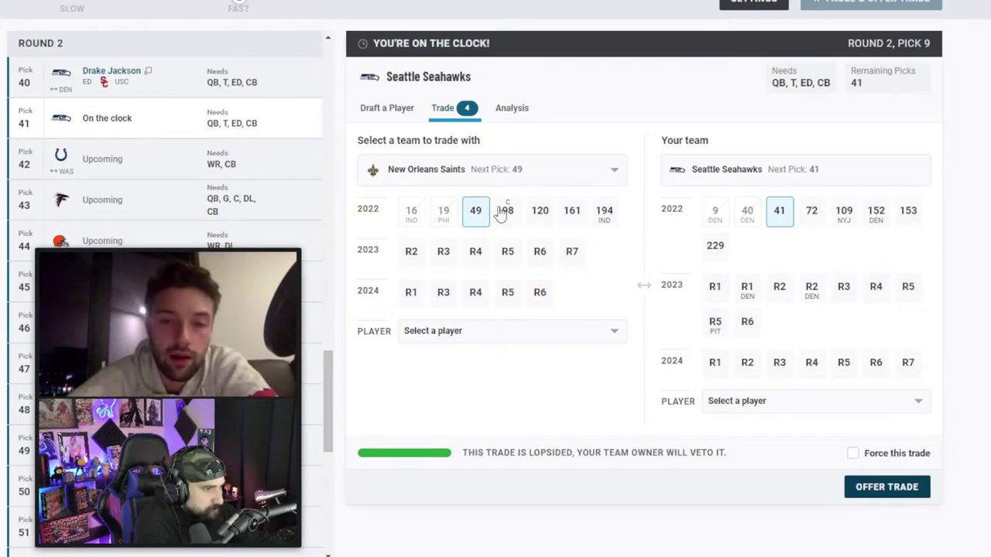
# - Try adding the Saints' pick 161 or pick 120, and the Seahawks' pick 152, to the trade offer
pyautogui.click(572, 213)
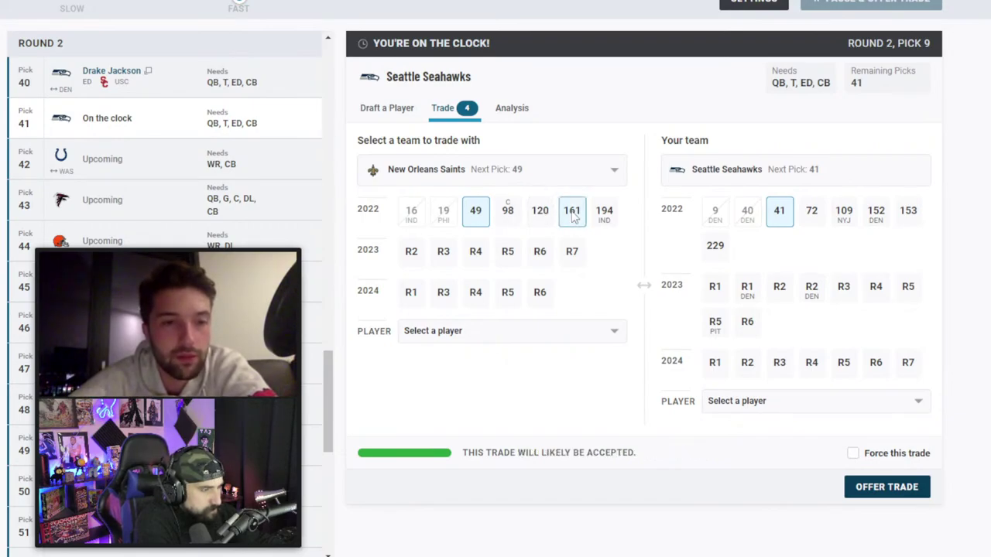
pyautogui.click(572, 217)
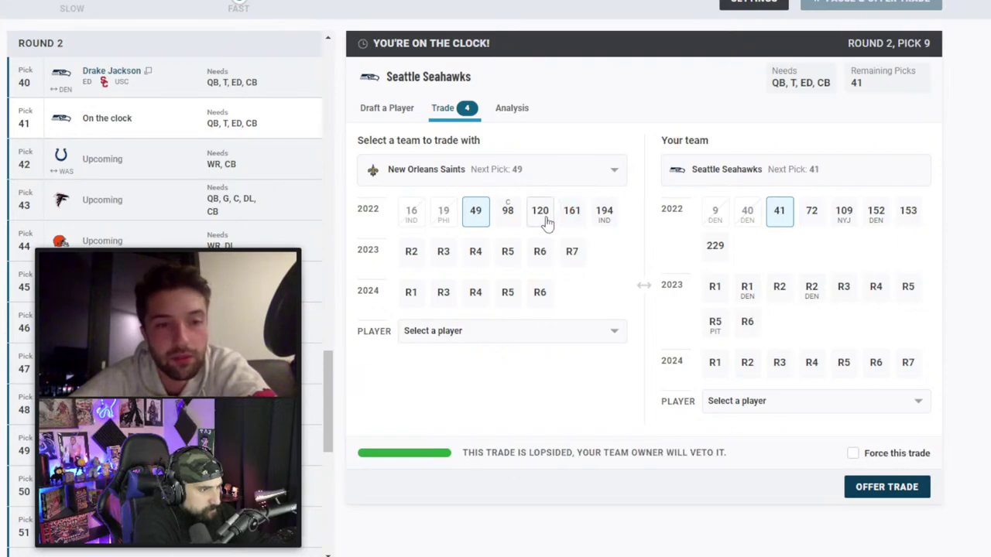
pyautogui.click(545, 220)
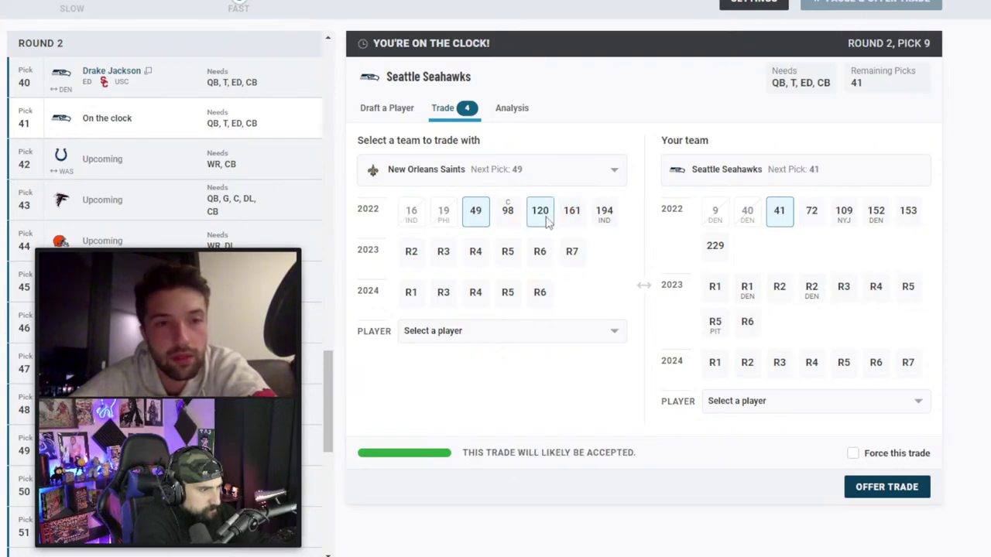
pyautogui.click(872, 223)
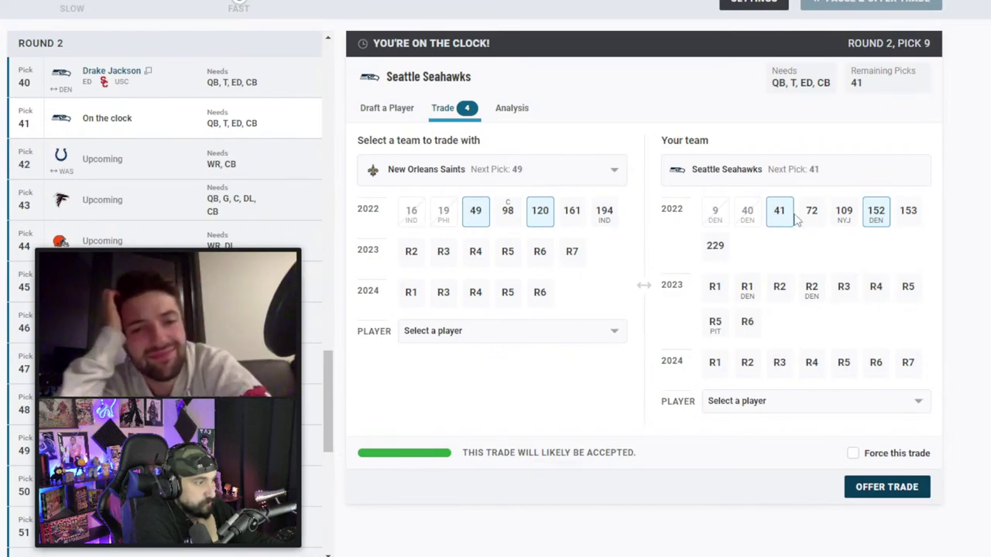
pyautogui.click(878, 220)
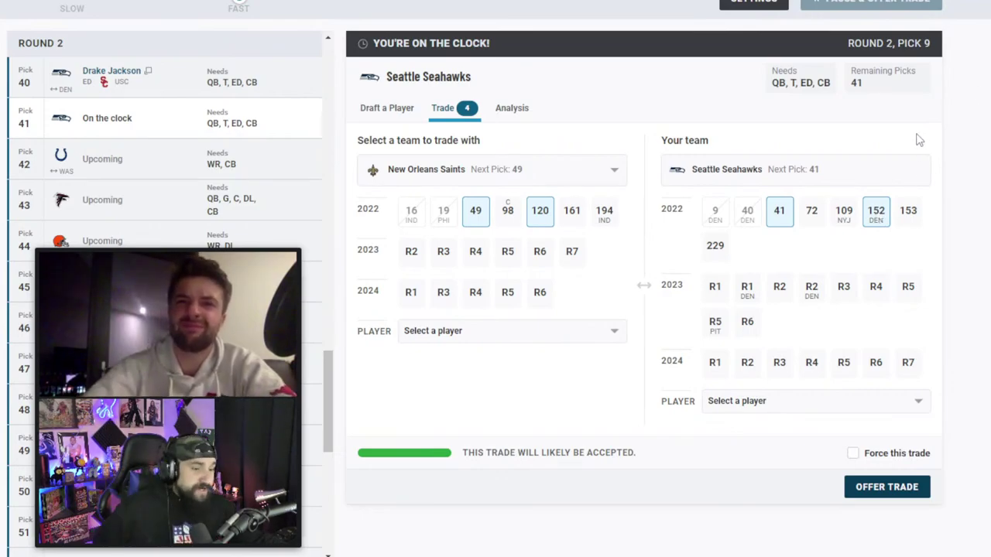
pyautogui.click(878, 218)
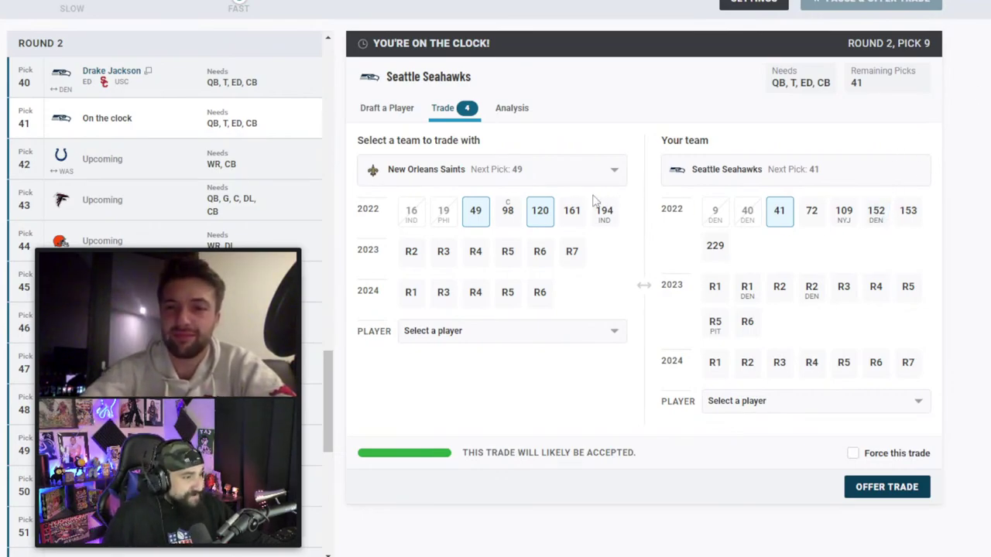
pyautogui.click(540, 212)
# - Add the Saints' 2023 third-round pick to the offer and force the trade with the Seahawks
pyautogui.click(444, 252)
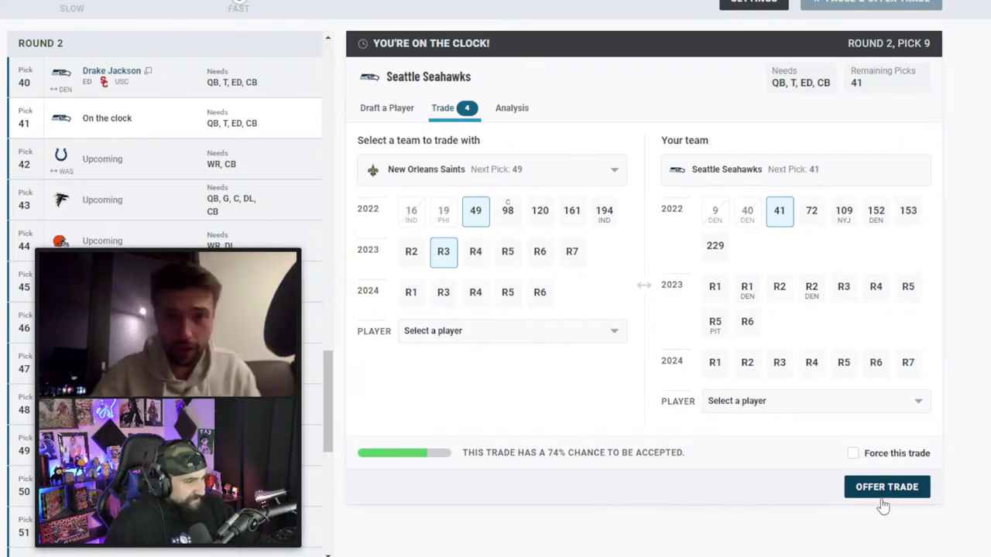
pyautogui.click(882, 461)
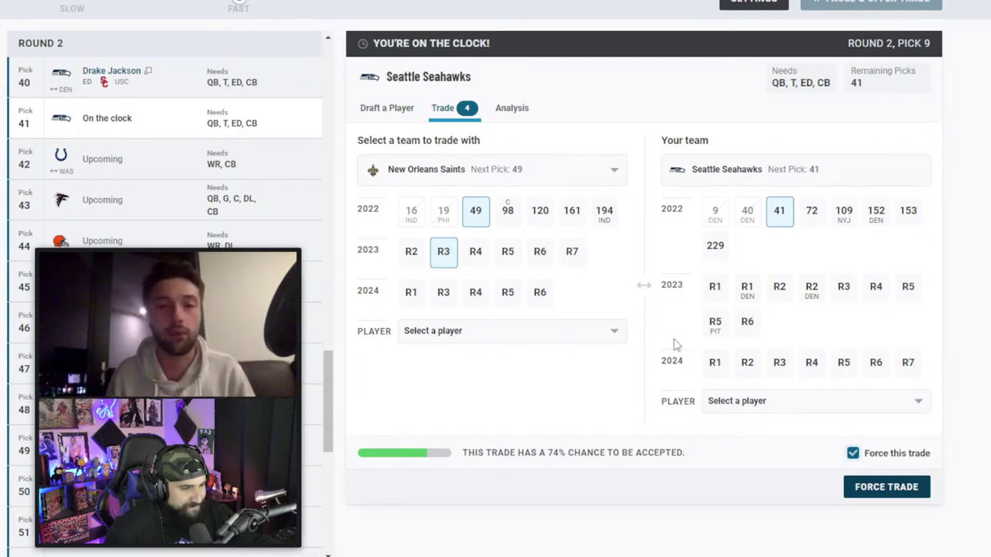
pyautogui.click(887, 487)
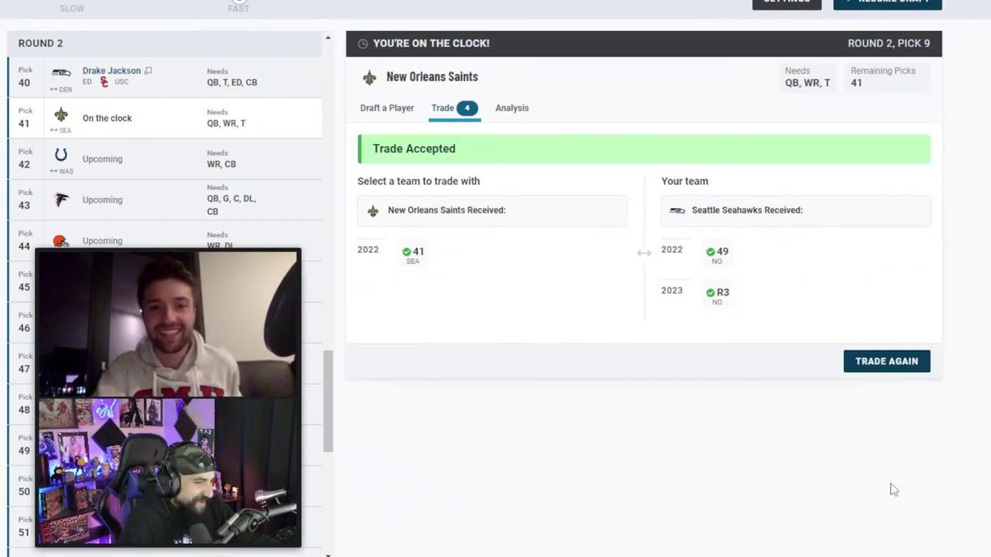
# - Draft wide receiver Christian Watson from North Dakota State for the New Orleans Saints at pick 41
pyautogui.click(381, 112)
pyautogui.scroll(-3, 692, 444)
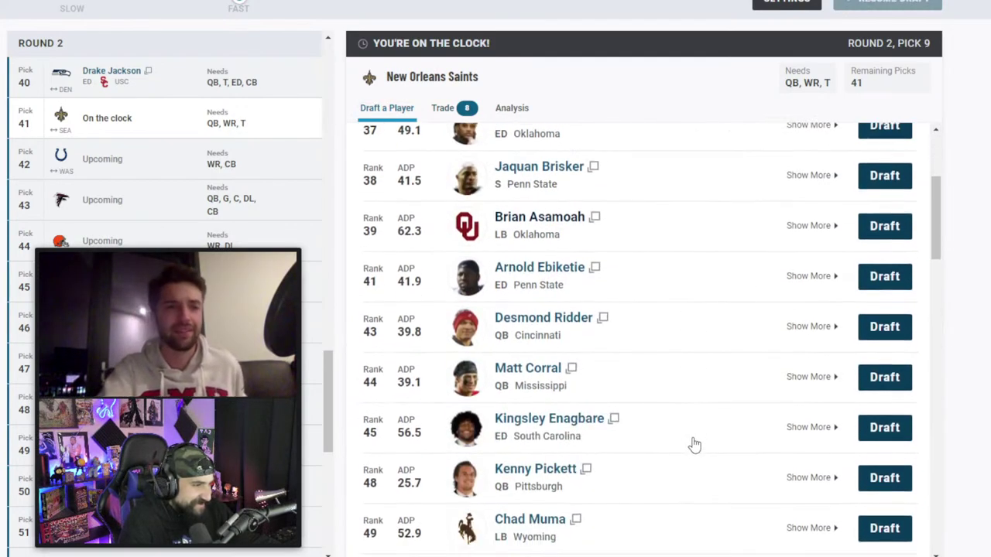
pyautogui.scroll(-1, 694, 445)
pyautogui.scroll(-2, 694, 444)
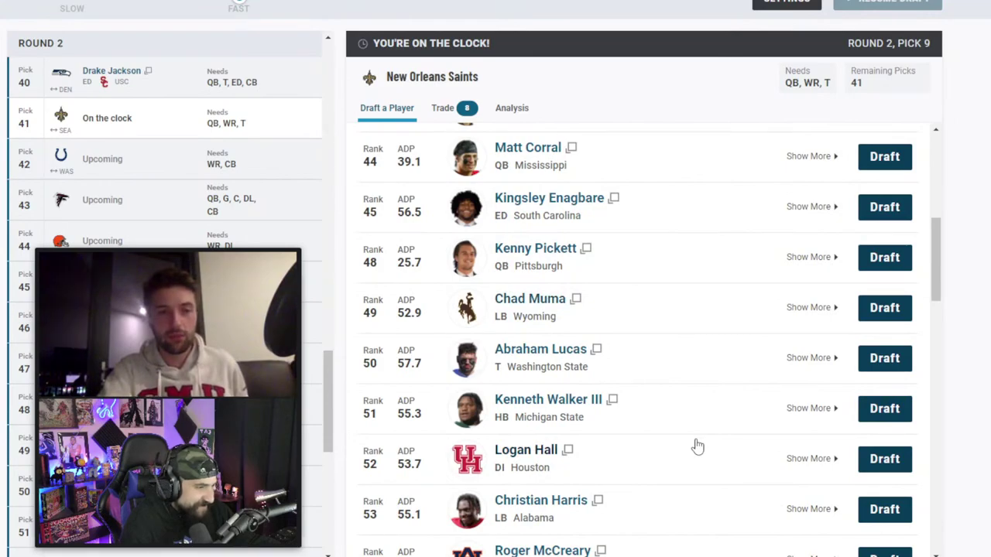
pyautogui.scroll(-2, 696, 446)
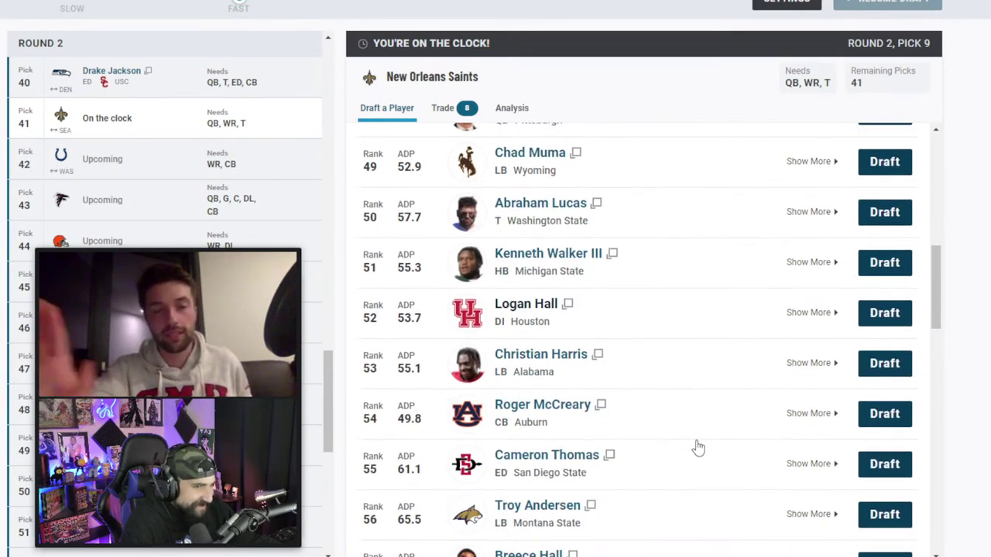
pyautogui.scroll(-7, 697, 446)
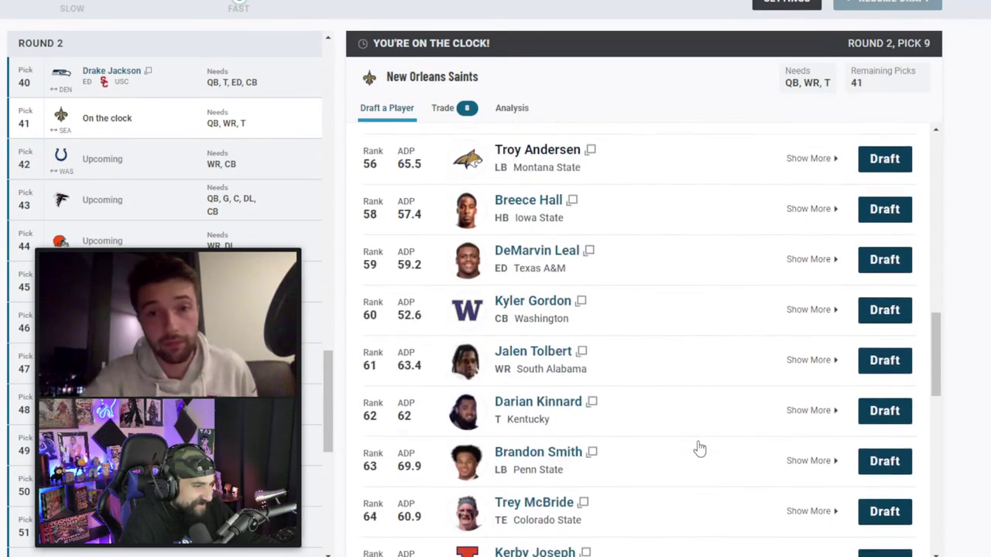
pyautogui.scroll(-5, 699, 447)
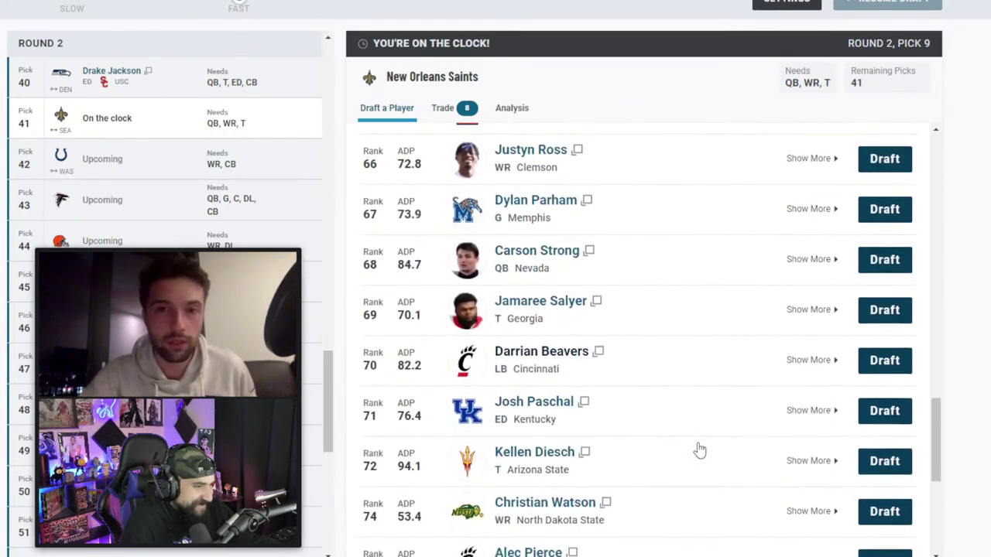
pyautogui.click(888, 452)
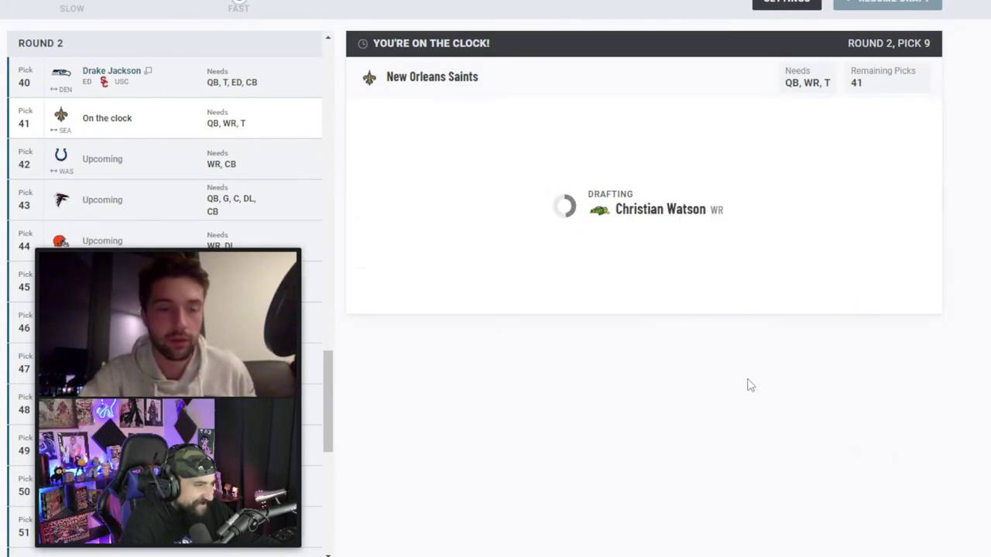
# - Draft cornerback Kyler Gordon from Washington for the Indianapolis Colts at pick 42
pyautogui.moveTo(240, 250)
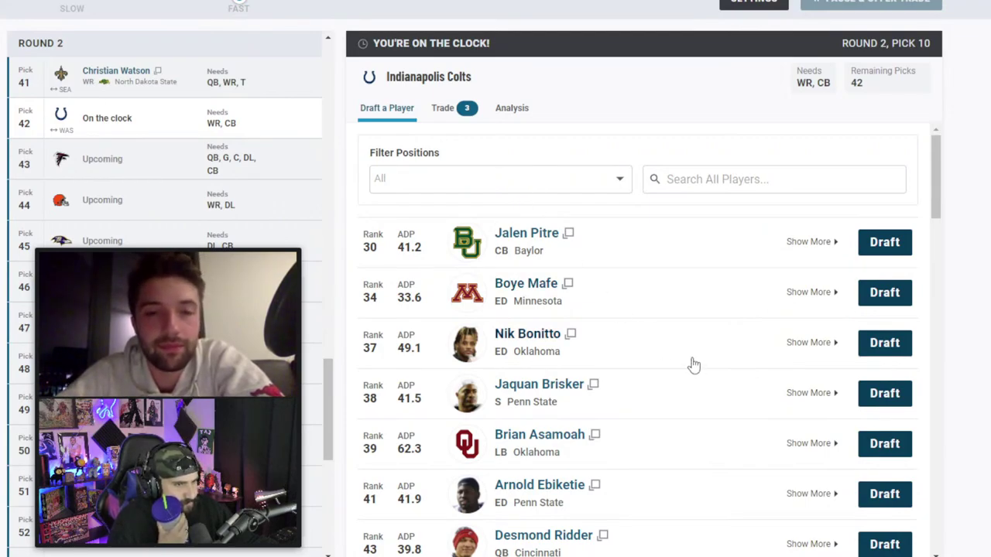
pyautogui.scroll(-5, 693, 365)
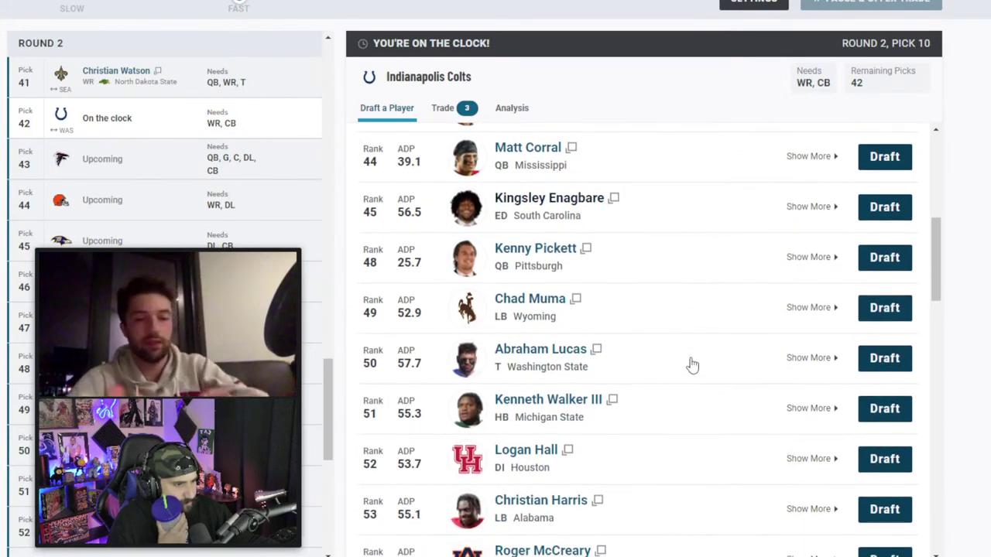
pyautogui.scroll(-1, 693, 365)
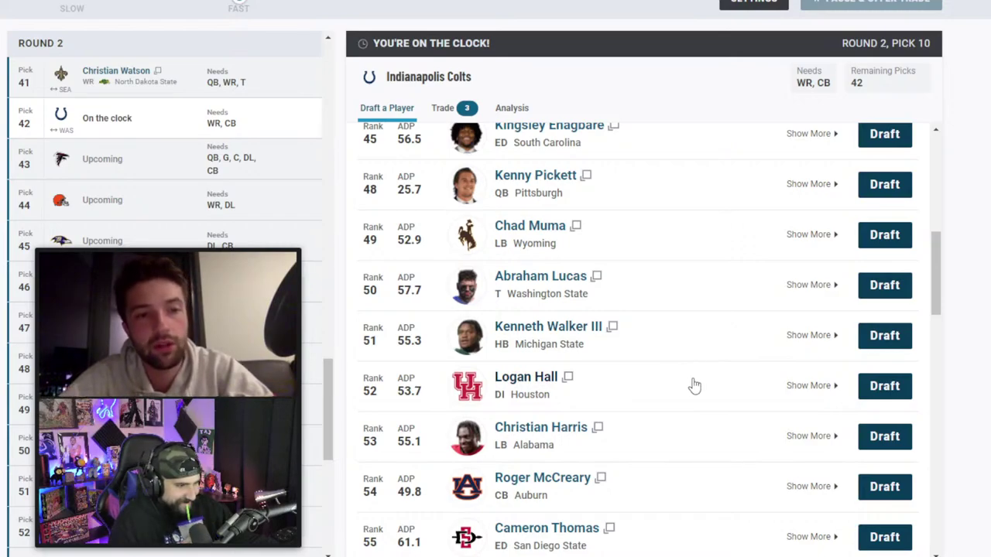
pyautogui.scroll(-1, 694, 386)
pyautogui.scroll(-2, 695, 385)
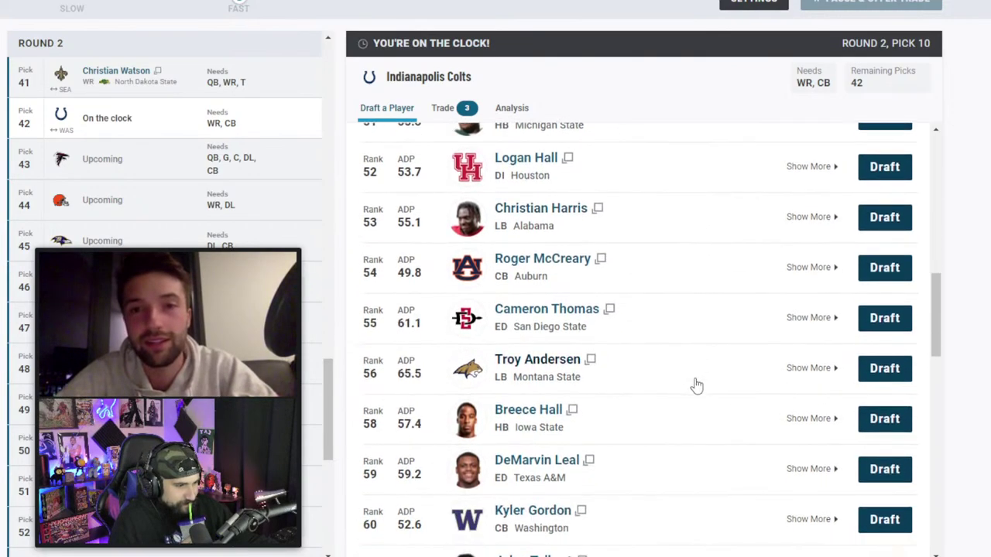
pyautogui.click(884, 520)
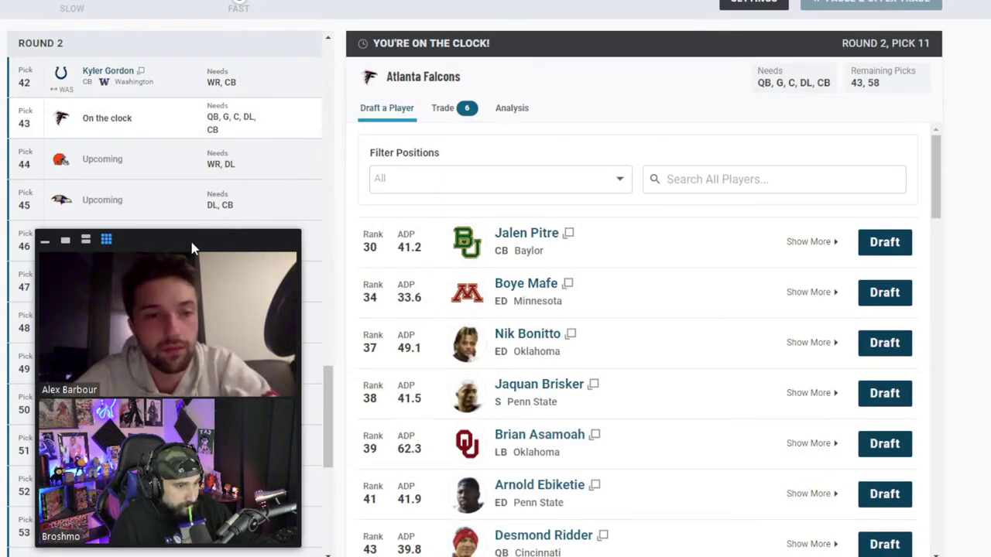
# - Draft linebacker Brian Asamoah from Oklahoma for the Atlanta Falcons at pick 43
pyautogui.moveTo(184, 253); pyautogui.dragTo(888, 1)
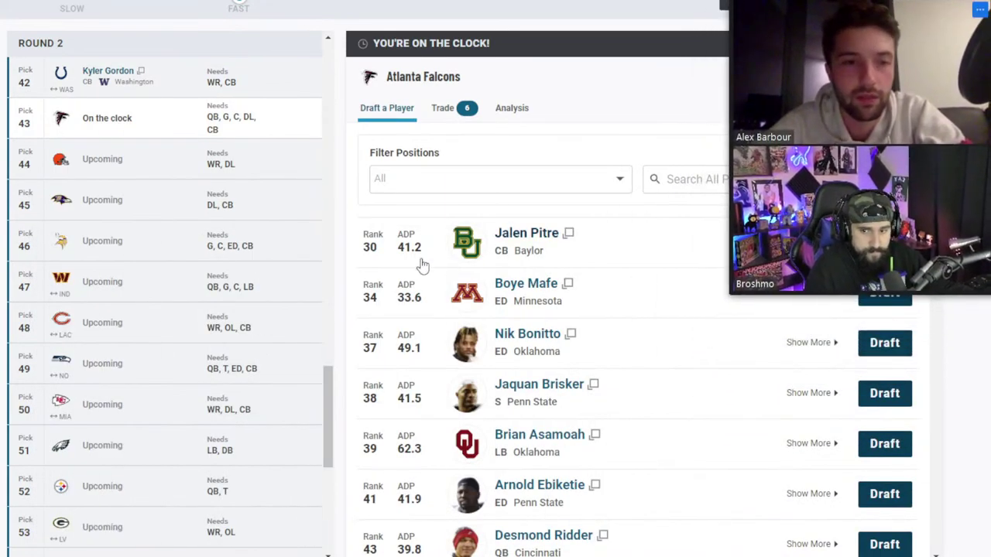
pyautogui.scroll(3, 216, 306)
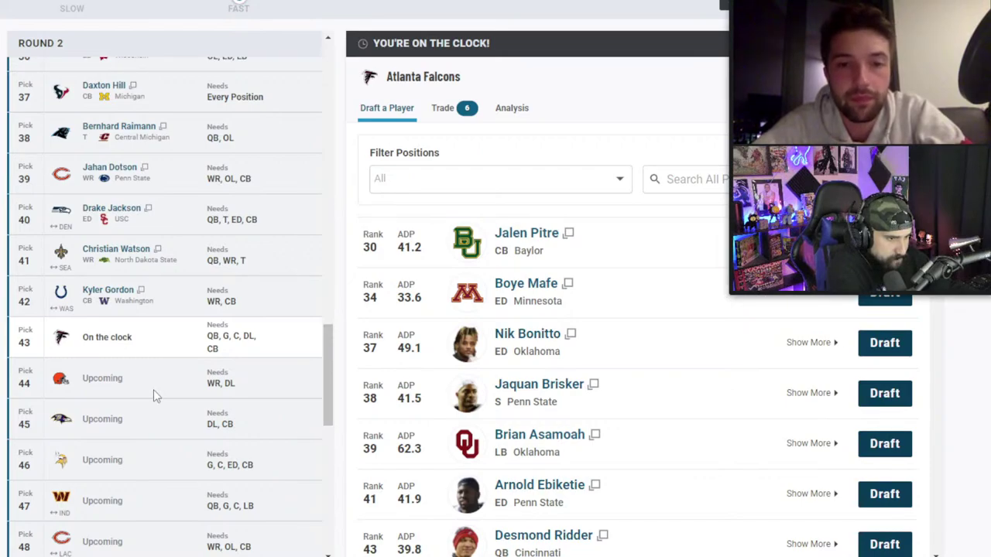
pyautogui.scroll(5, 153, 390)
pyautogui.scroll(6, 154, 395)
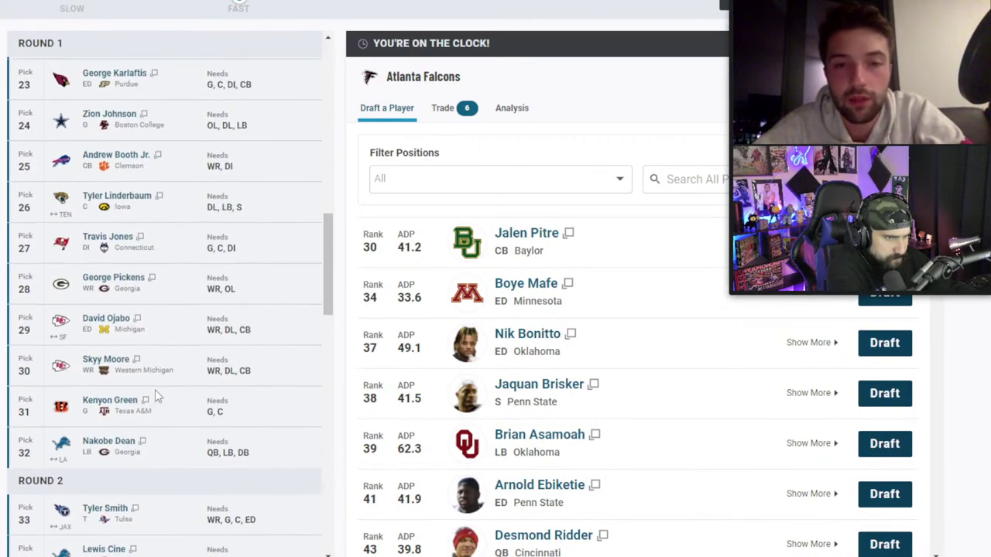
pyautogui.scroll(-10, 155, 393)
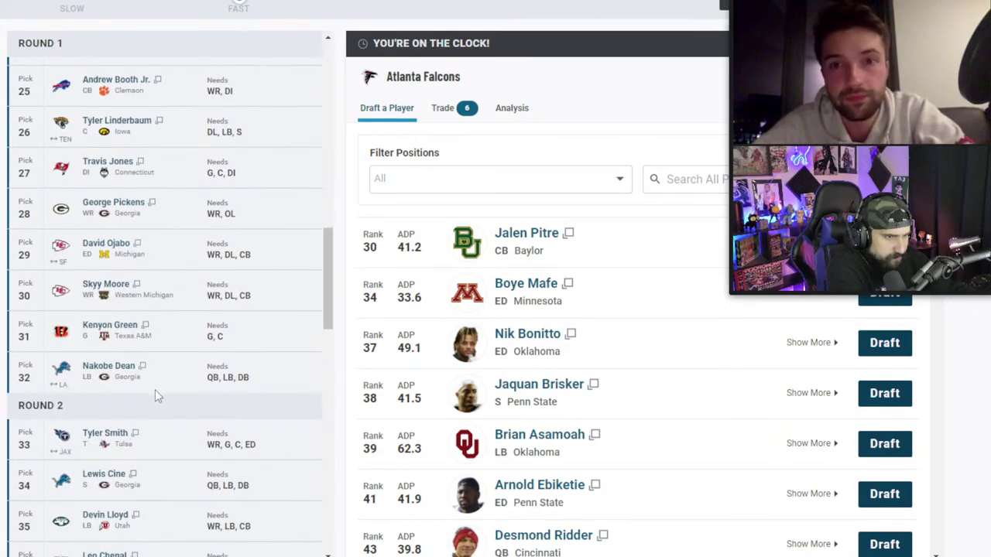
pyautogui.scroll(-3, 155, 390)
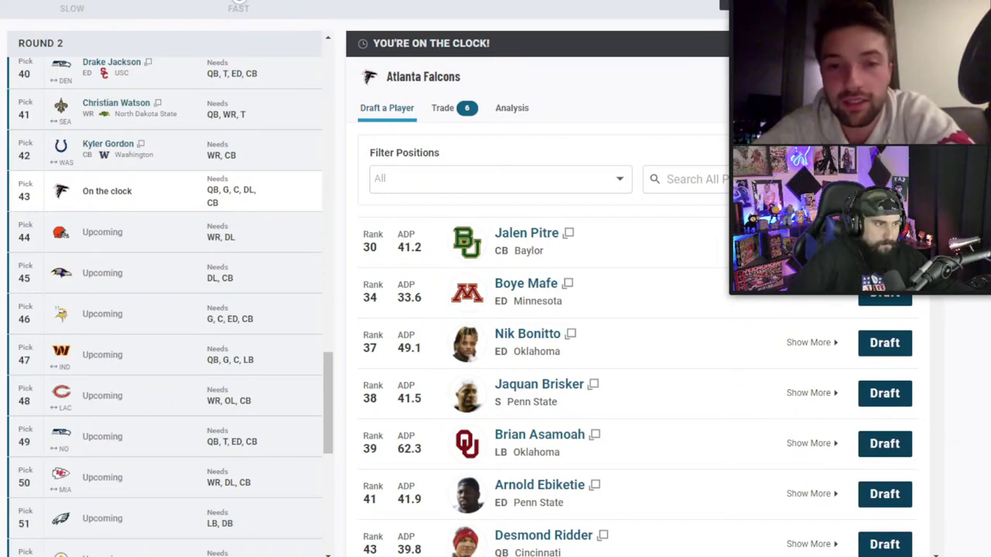
pyautogui.click(883, 444)
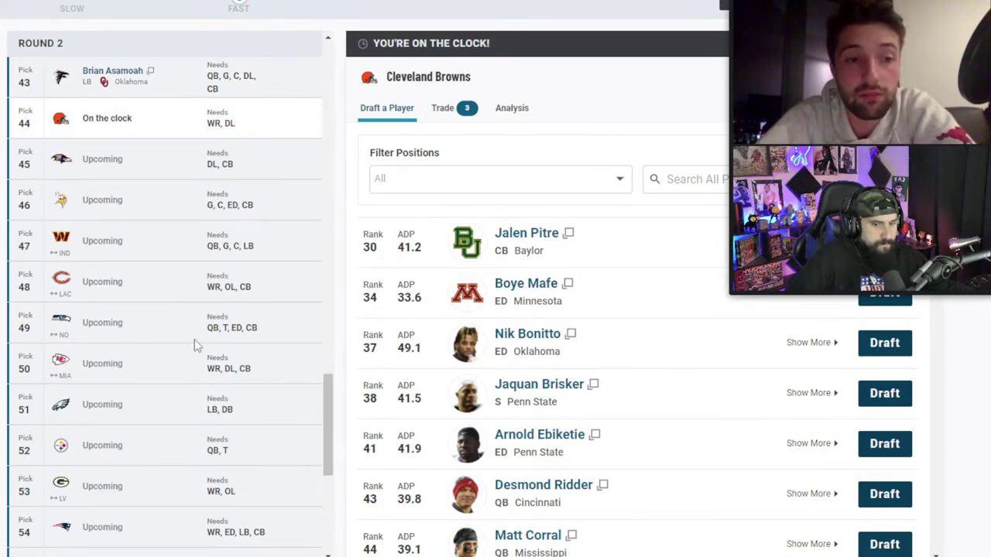
# - Draft edge defender Arnold Ebiketie from Penn State for the Cleveland Browns at pick 44
pyautogui.scroll(1, 196, 343)
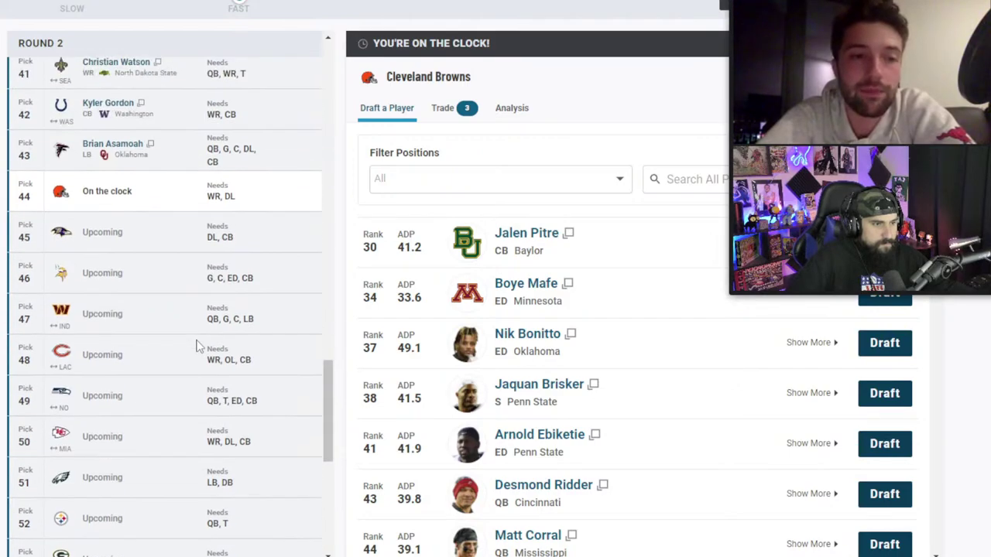
pyautogui.scroll(1, 196, 343)
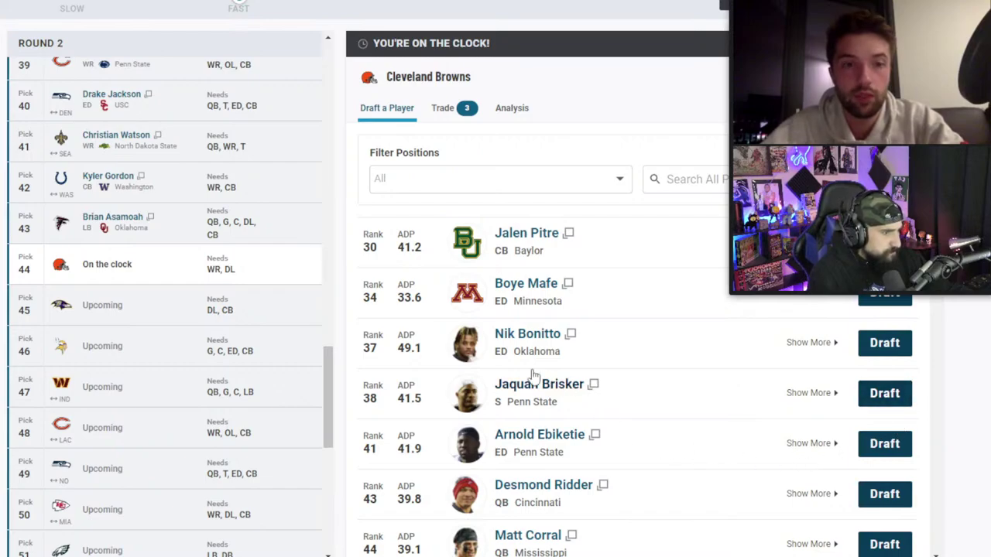
pyautogui.click(887, 447)
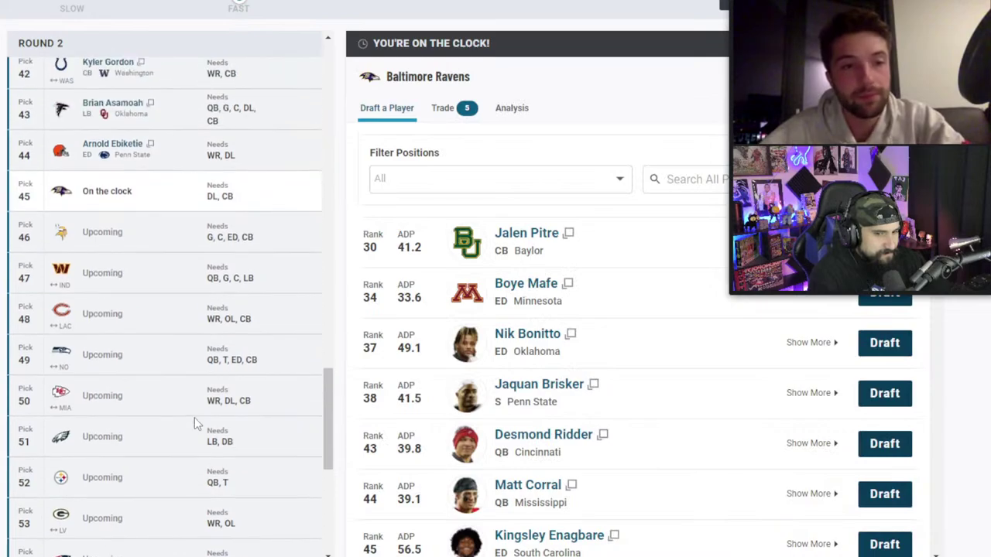
# - Examine the earlier round 1 and round 2 picks and the available players for the Ravens' pick 45
pyautogui.scroll(5, 195, 417)
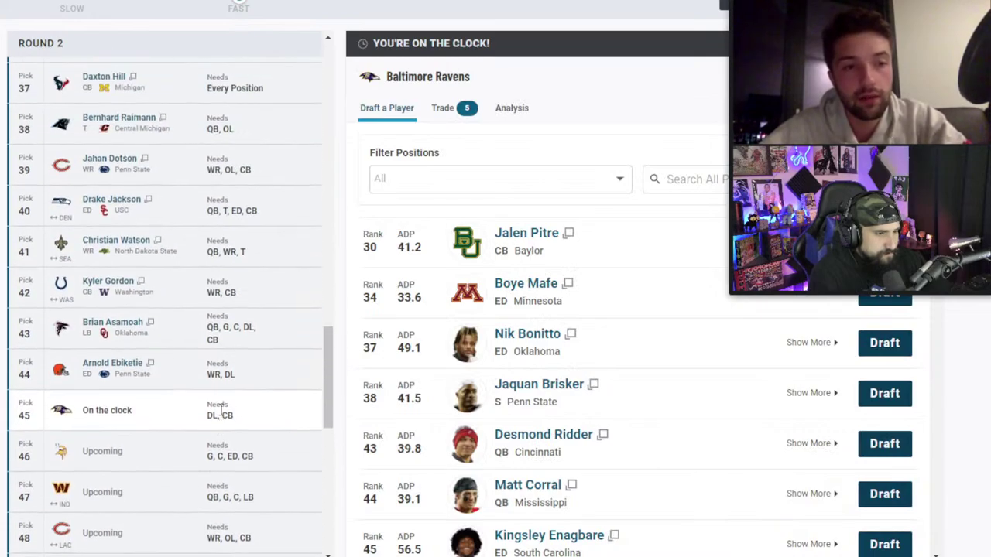
pyautogui.scroll(10, 221, 412)
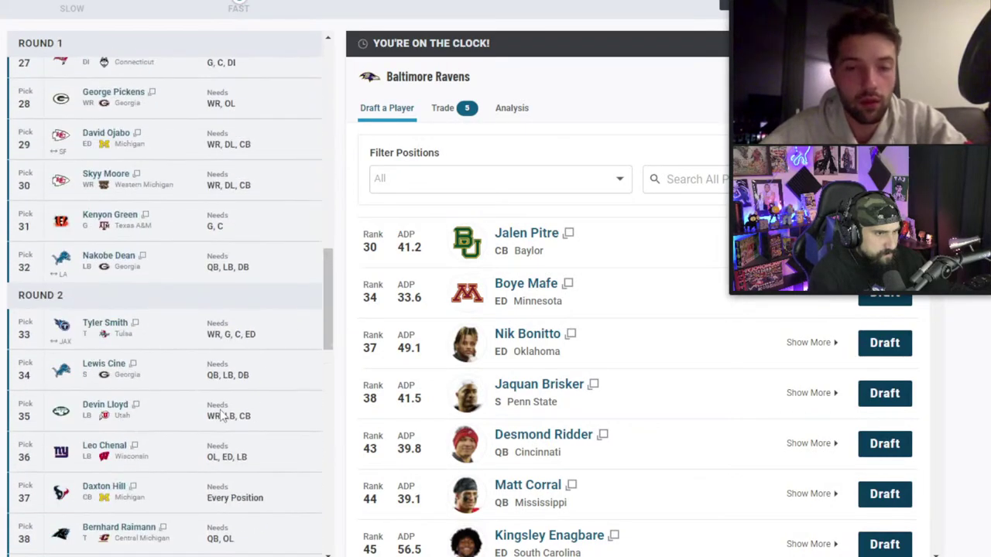
pyautogui.scroll(3, 220, 416)
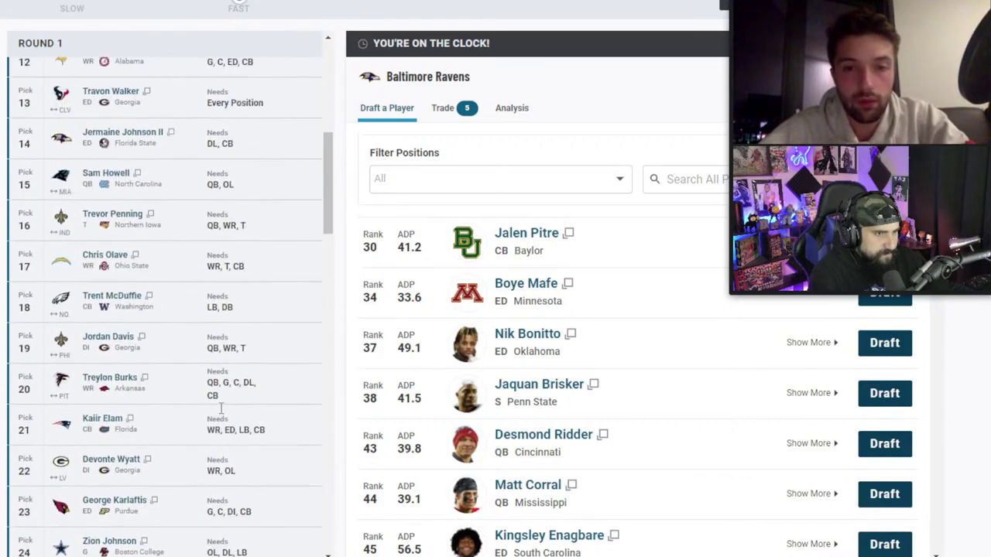
pyautogui.scroll(-12, 219, 408)
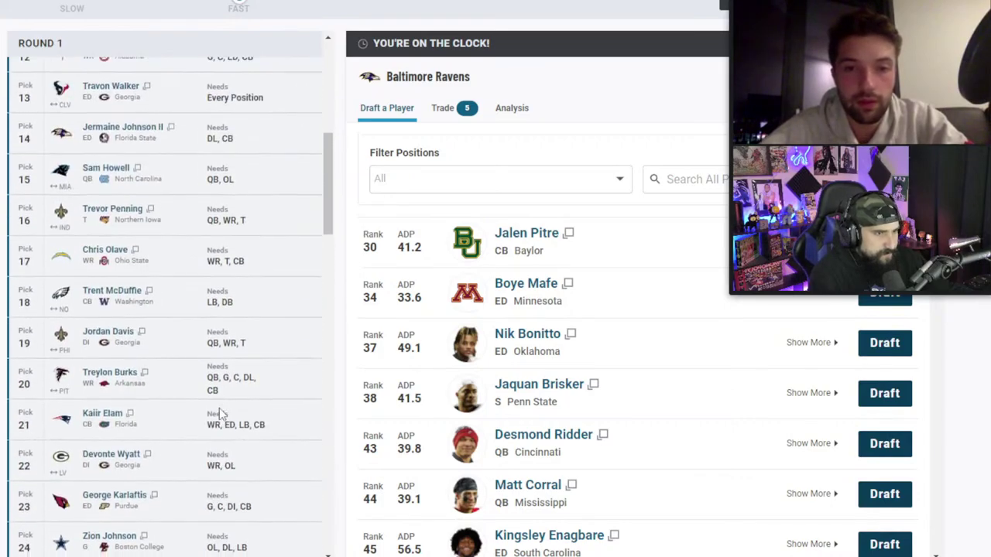
pyautogui.scroll(-3, 221, 412)
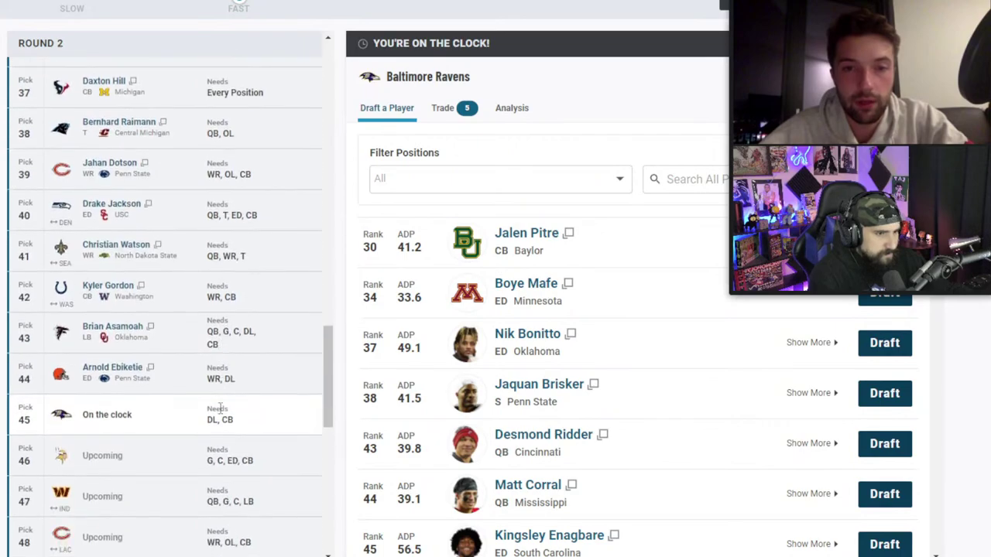
pyautogui.scroll(-1, 221, 409)
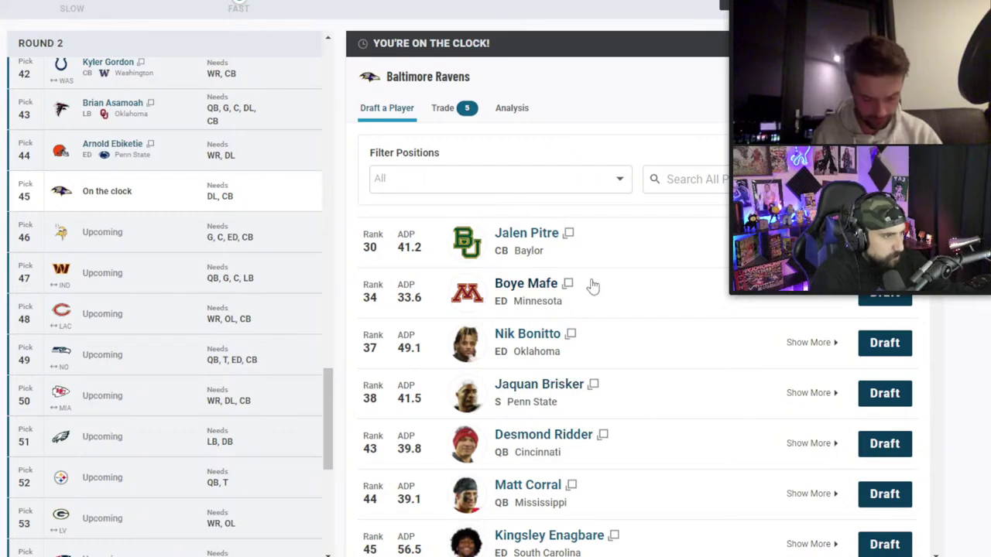
pyautogui.scroll(-4, 699, 469)
pyautogui.scroll(4, 699, 470)
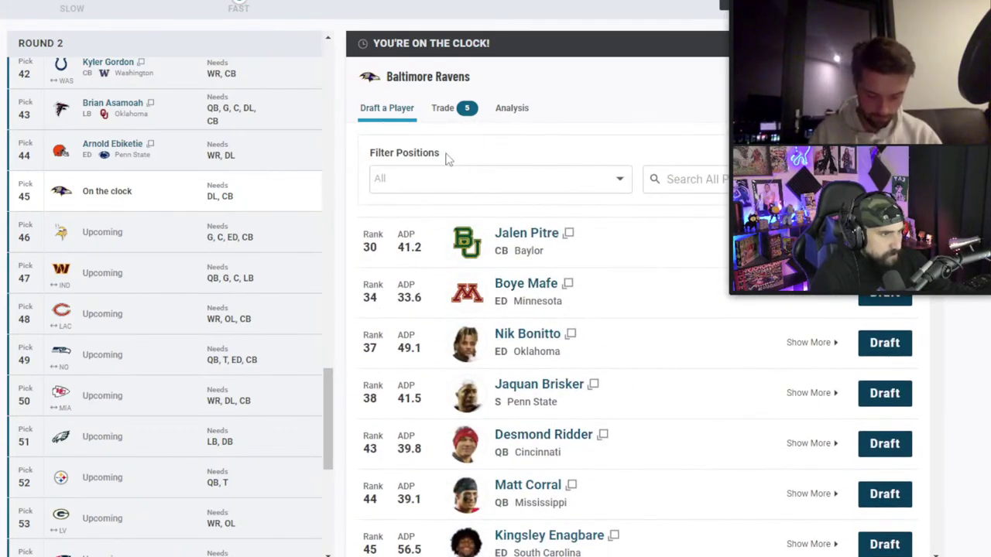
# - Filter the available players to CB and draft Tariq Woolen from UTSA for the Baltimore Ravens at pick 45
pyautogui.click(458, 187)
pyautogui.click(452, 390)
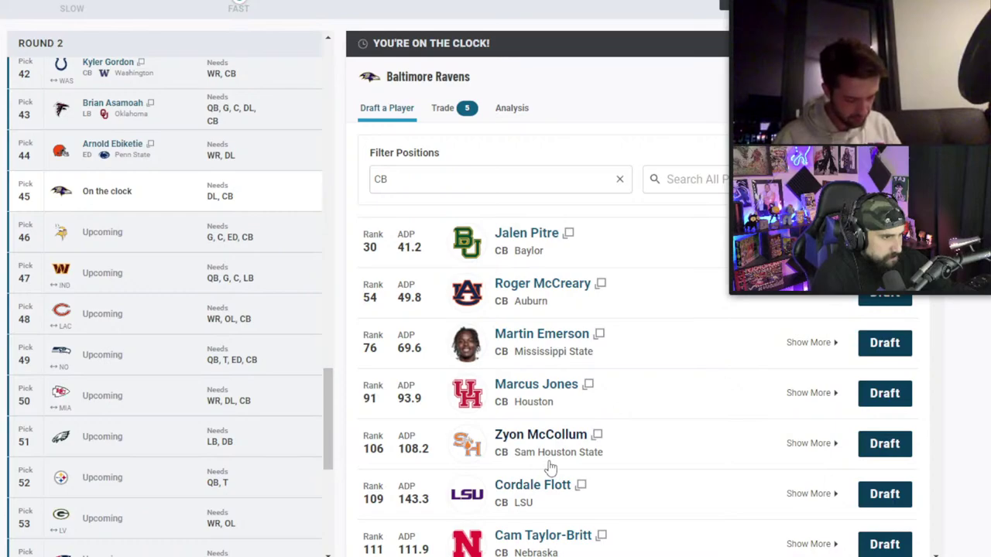
pyautogui.scroll(-3, 551, 470)
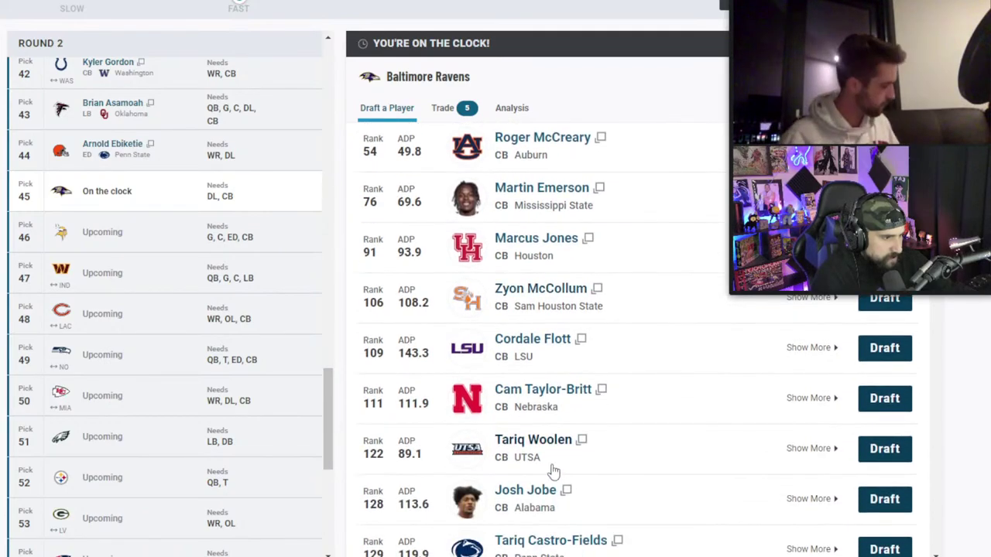
pyautogui.click(887, 457)
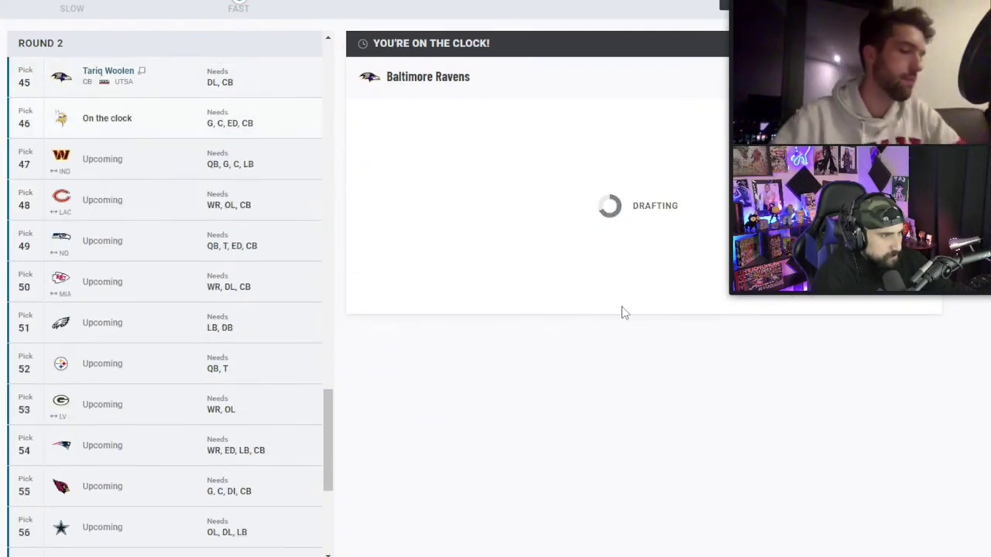
# - Filter the available players to CB for the Minnesota Vikings' pick 46
pyautogui.scroll(2, 236, 308)
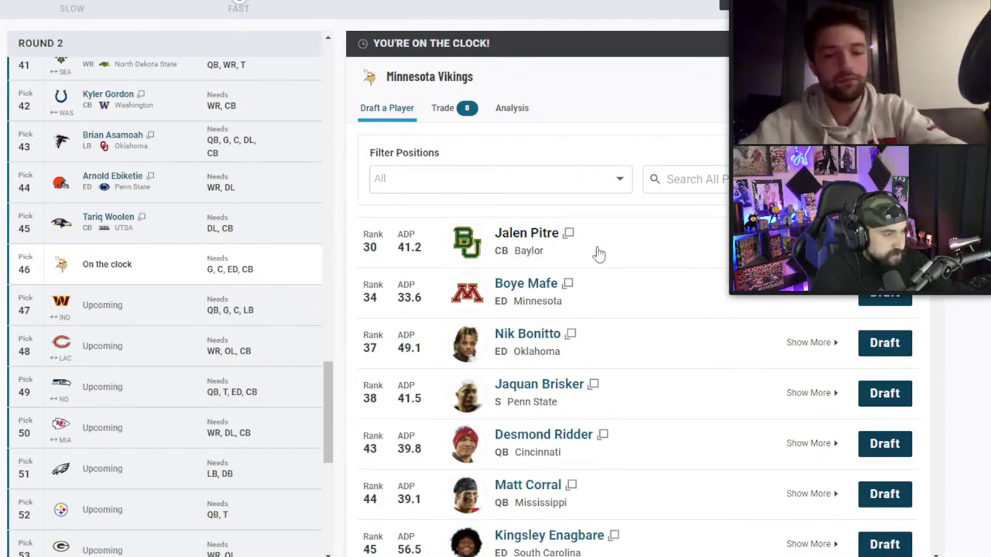
pyautogui.click(584, 188)
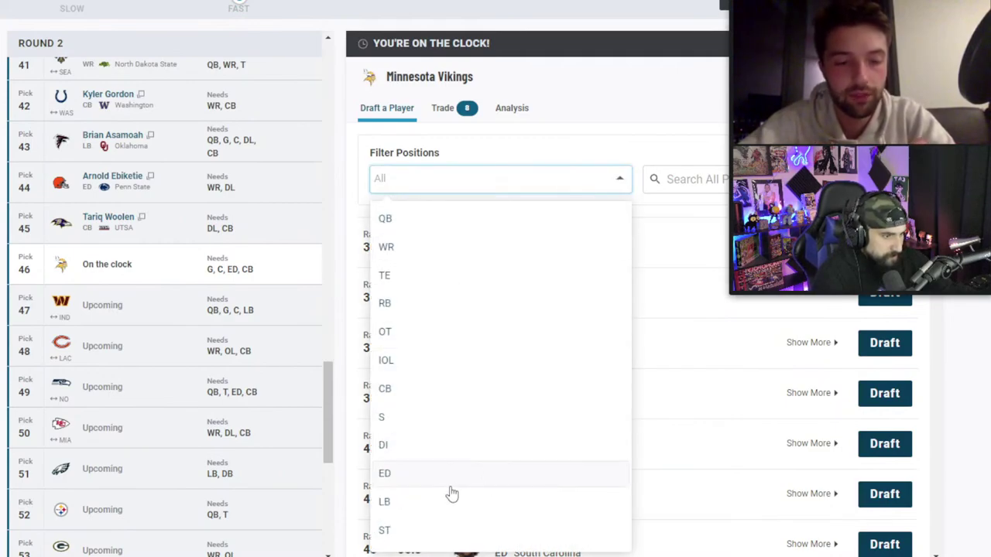
pyautogui.click(384, 390)
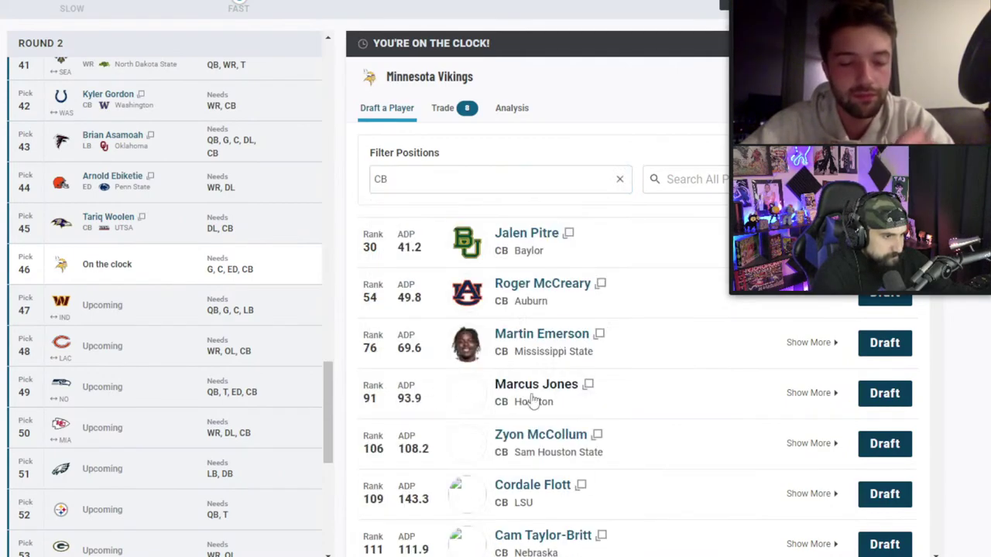